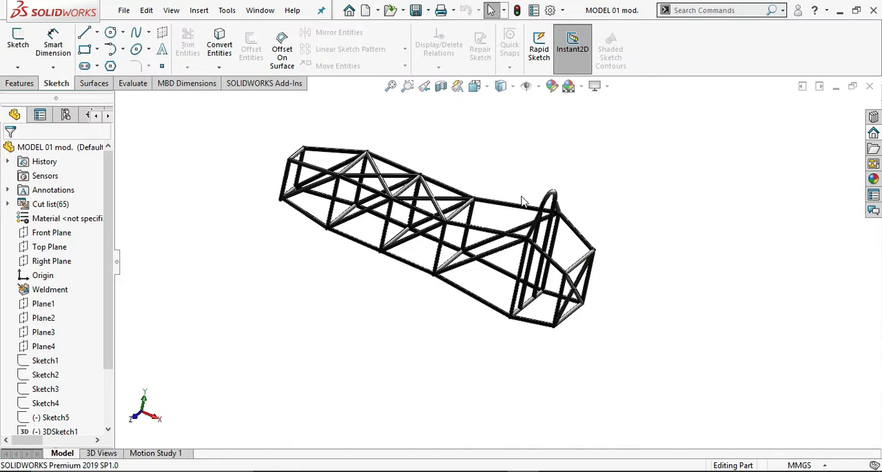
Inspect the tubular frame model, create a new part document and check its unit system.
mouse_move(522, 200)
middle_mouse_down()
mouse_move(538, 199)
mouse_move(495, 220)
middle_mouse_up()
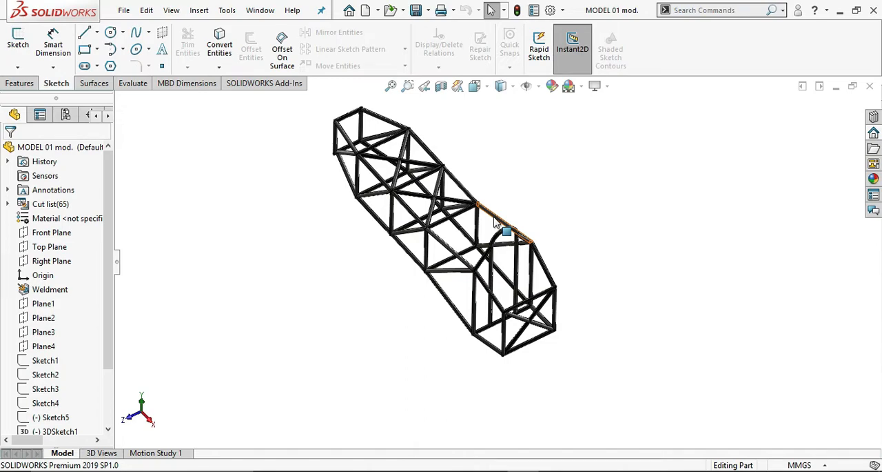
middle_click_drag(556, 212, 589, 228)
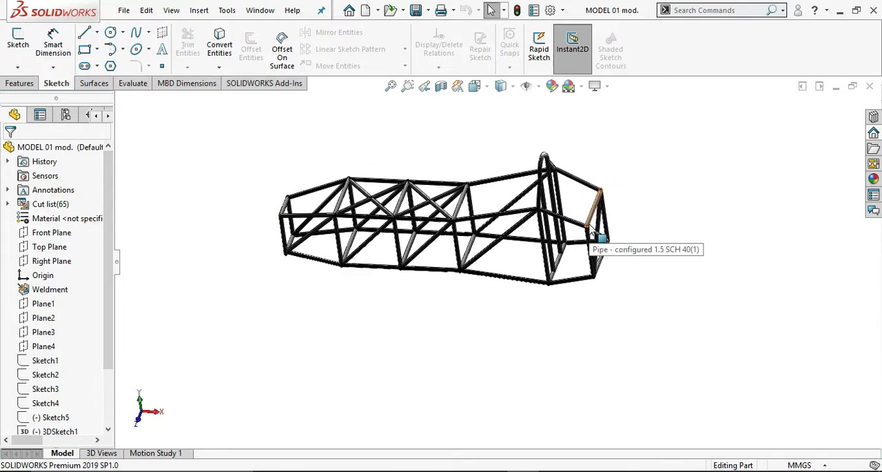
key("ctrl+n")
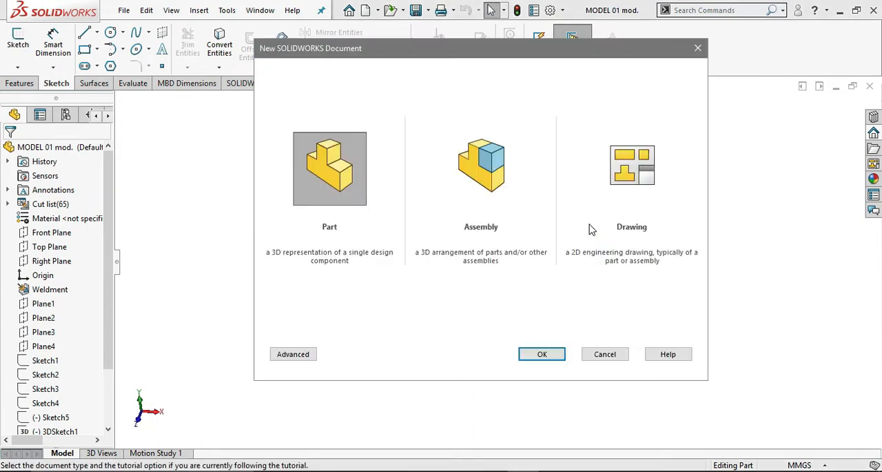
left_click(556, 358)
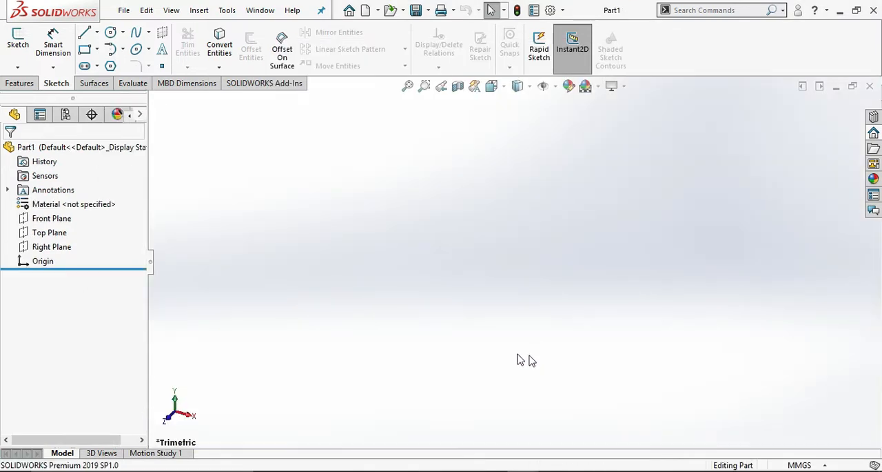
left_click(800, 466)
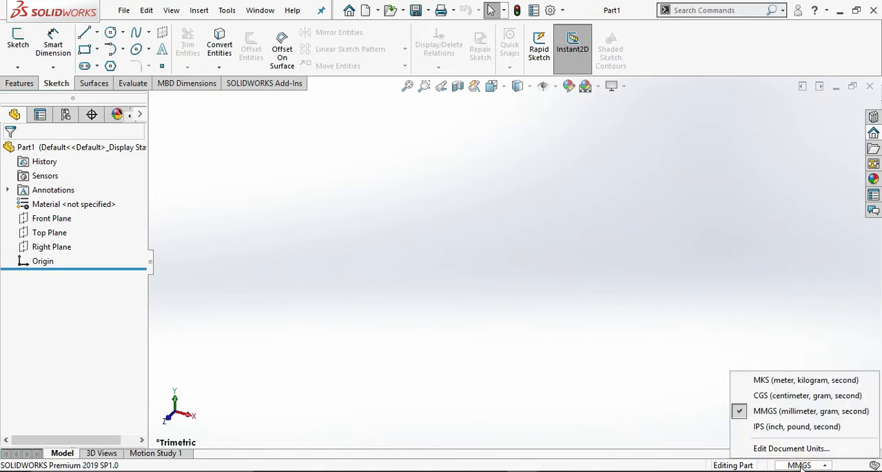
left_click(800, 465)
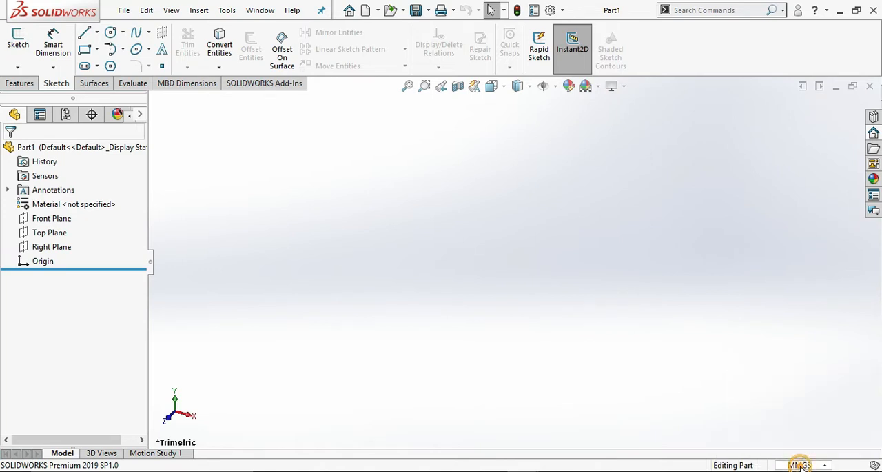
Show the Right Plane and create a reference plane offset 800 mm from it.
left_click(59, 248)
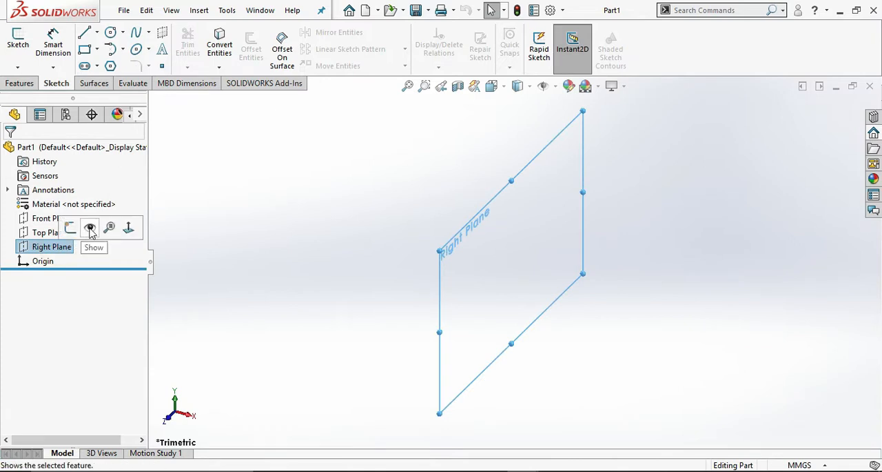
left_click(91, 229)
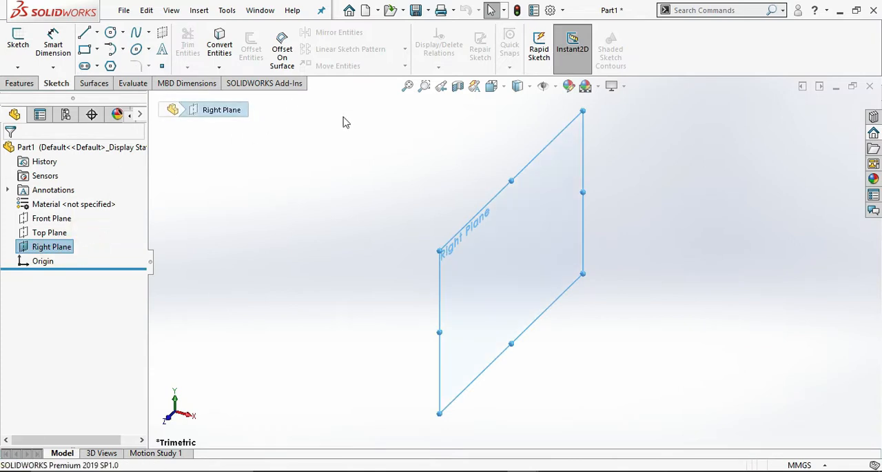
left_click(19, 83)
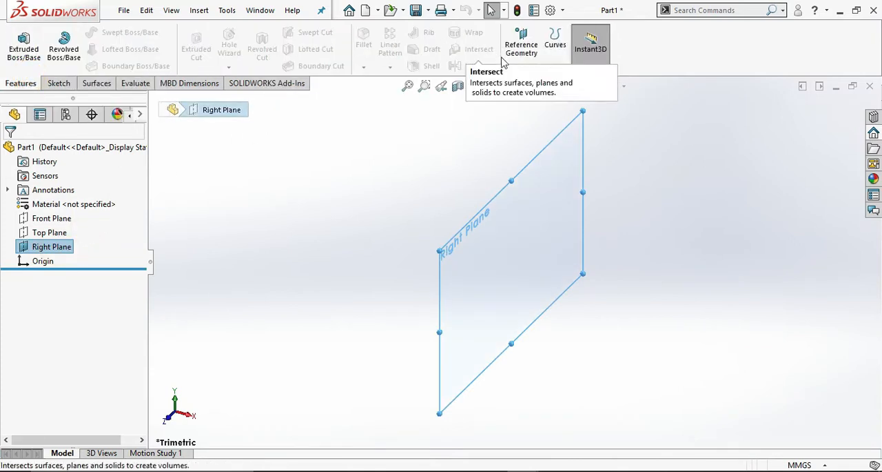
left_click(523, 66)
left_click(535, 83)
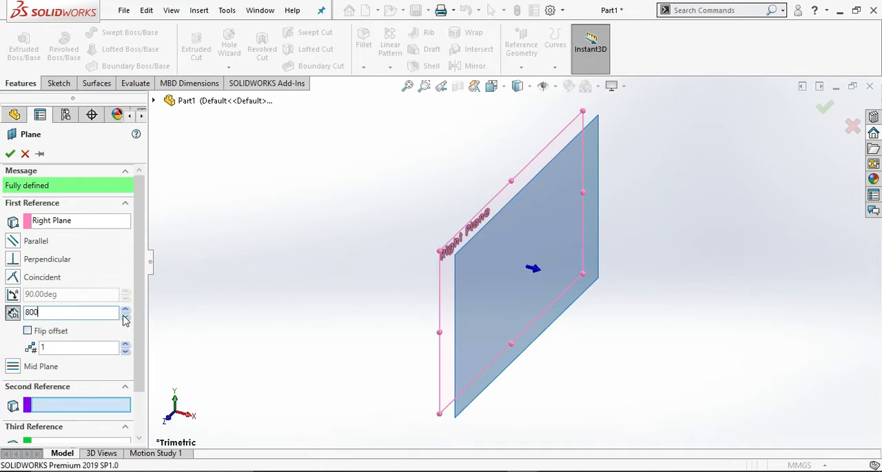
key("Return")
scroll(531, 246, "up", 5)
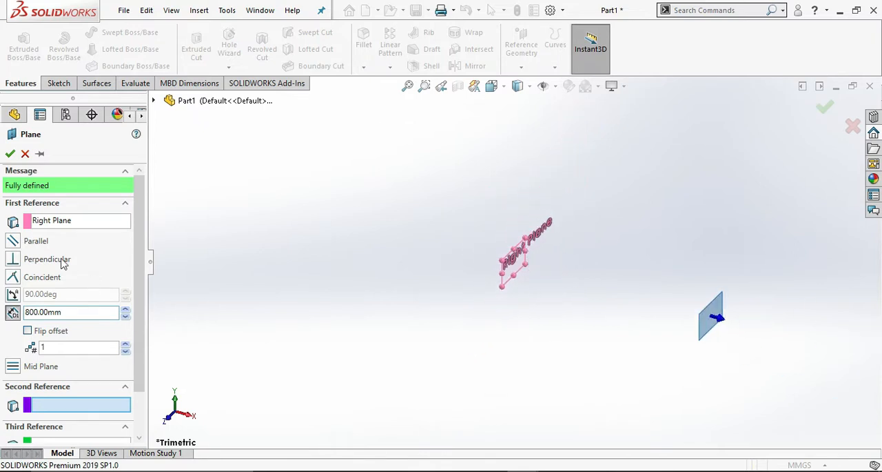
left_click(10, 153)
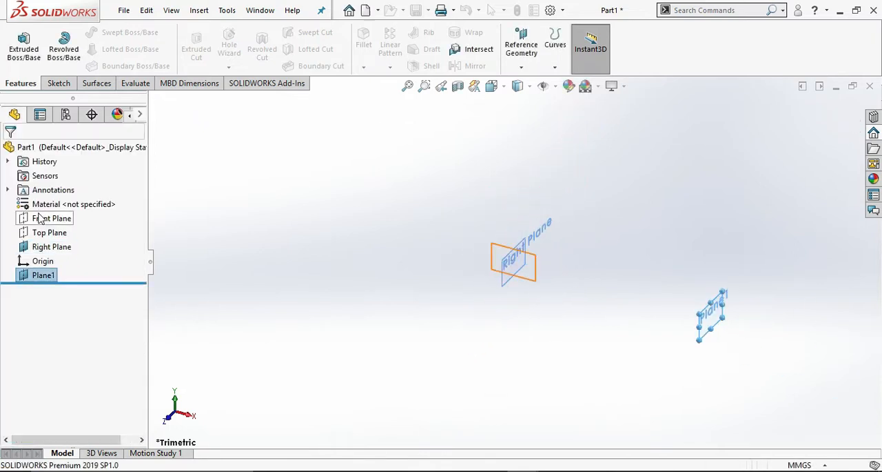
Create a reference plane offset 1250 mm from the Right Plane, flipped to the side opposite Plane1.
left_click(57, 248)
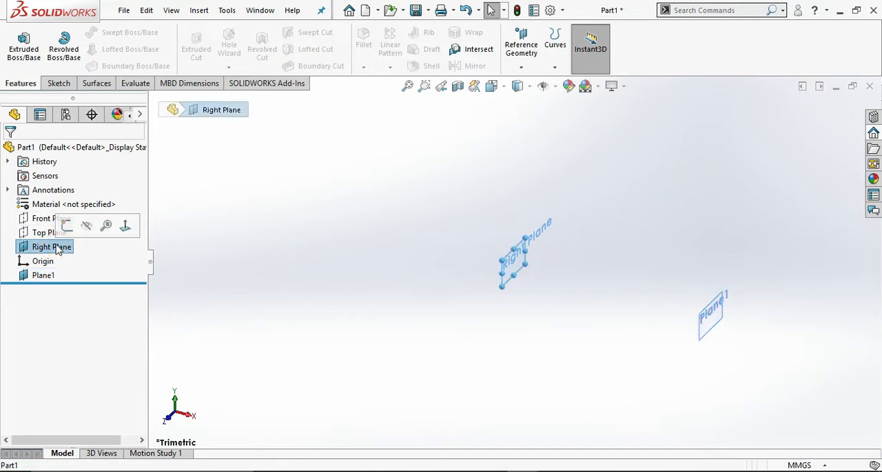
left_click(521, 67)
left_click(535, 82)
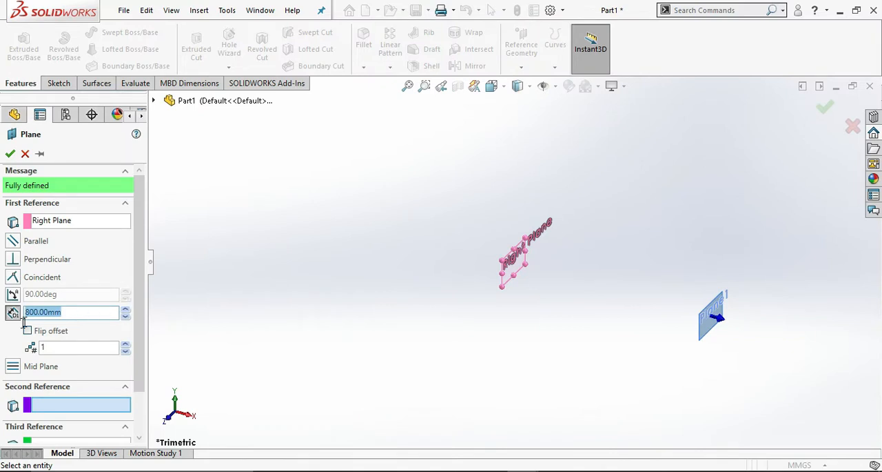
left_click(28, 330)
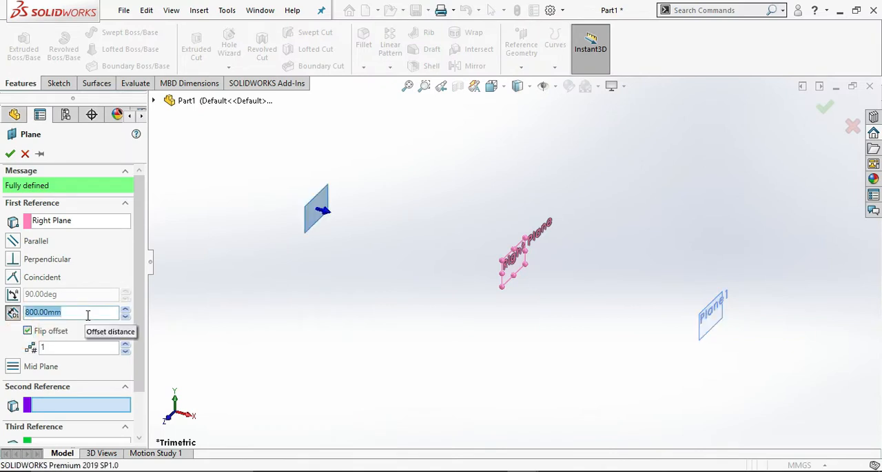
type("1250")
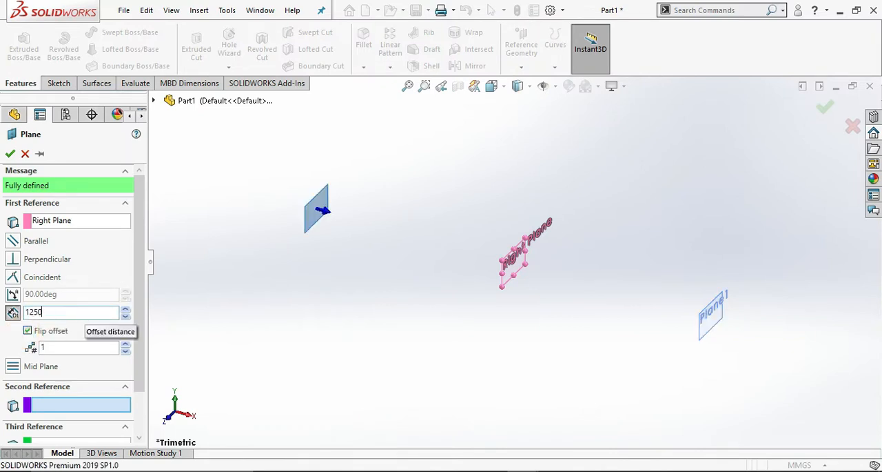
key("Return")
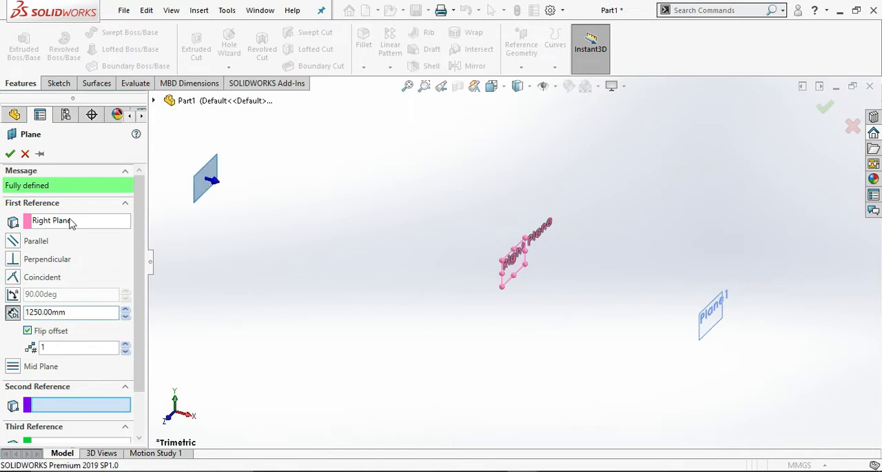
left_click(10, 153)
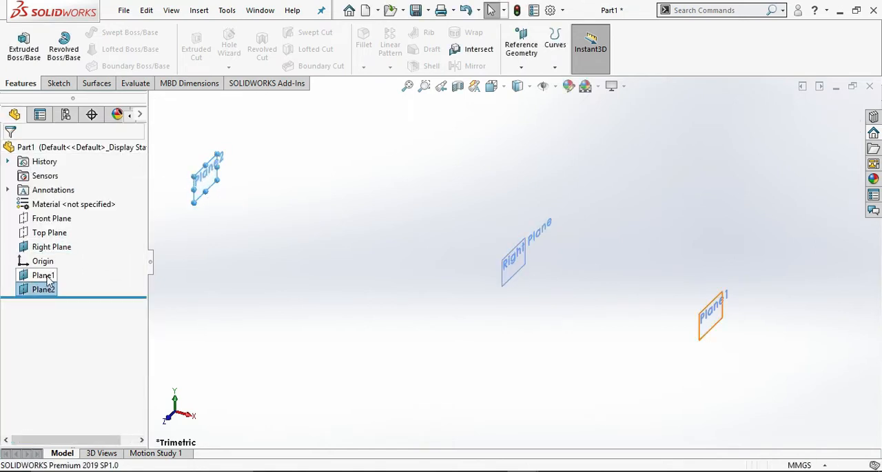
Create a reference plane offset 800 mm from Plane2, flipped to lie away from the Right Plane.
left_click(522, 69)
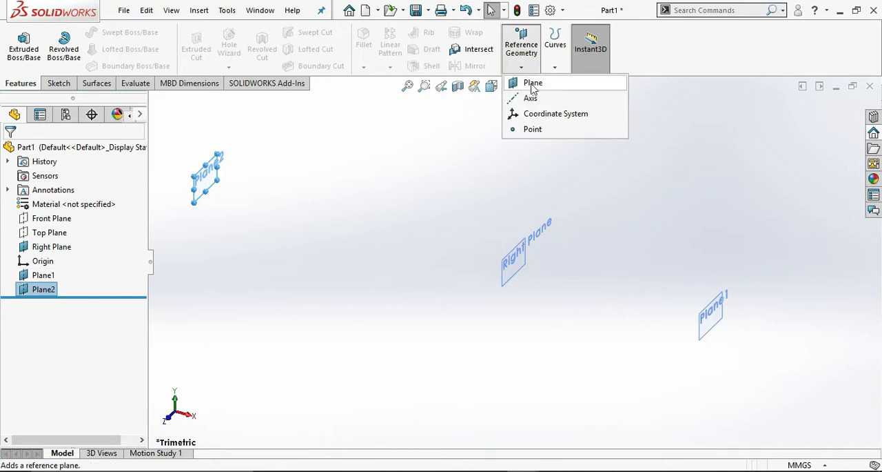
left_click(533, 84)
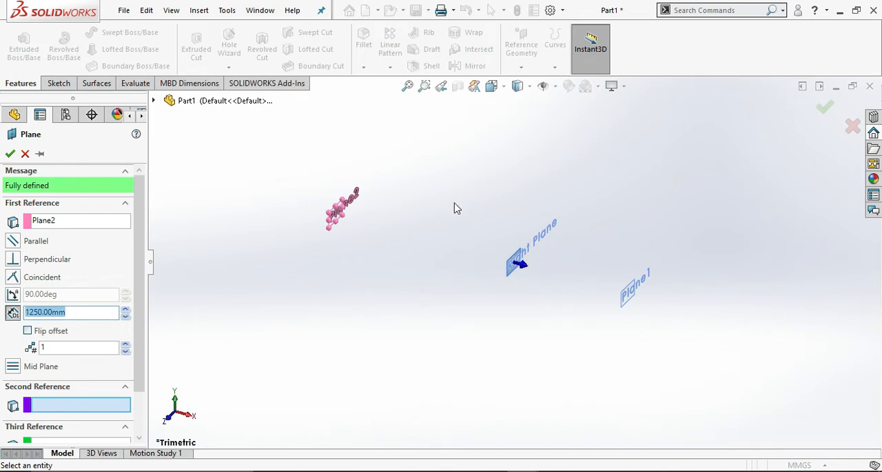
scroll(453, 206, "down", 1)
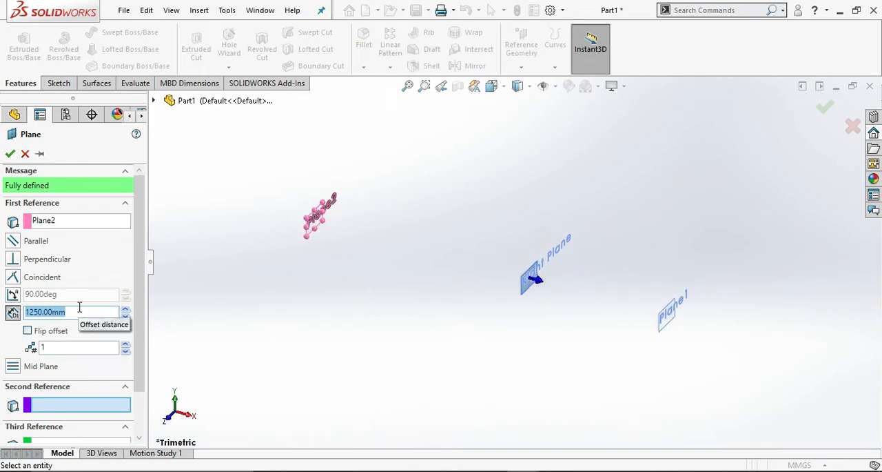
type("800")
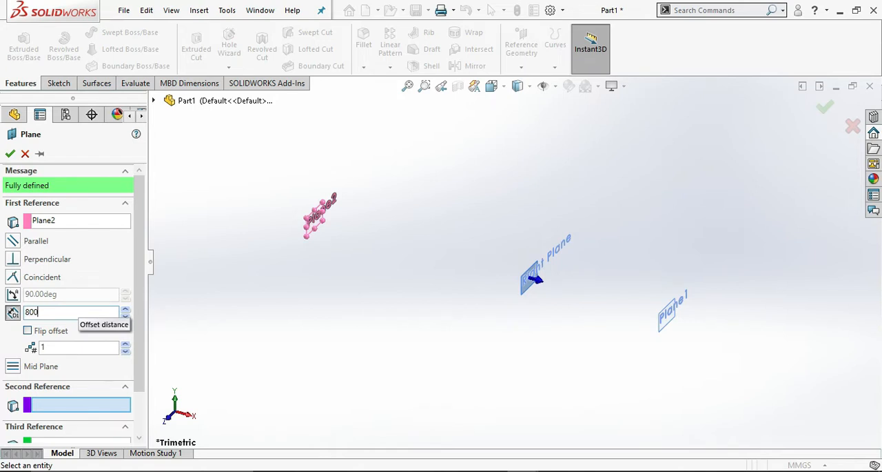
key("Return")
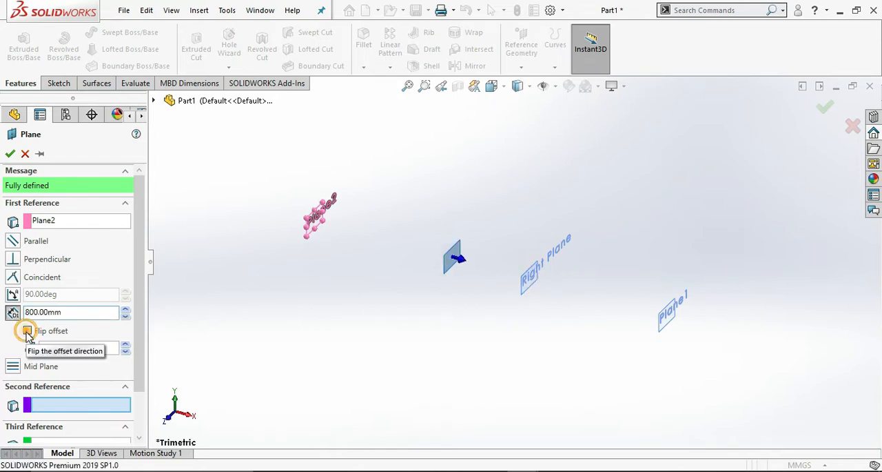
left_click(27, 331)
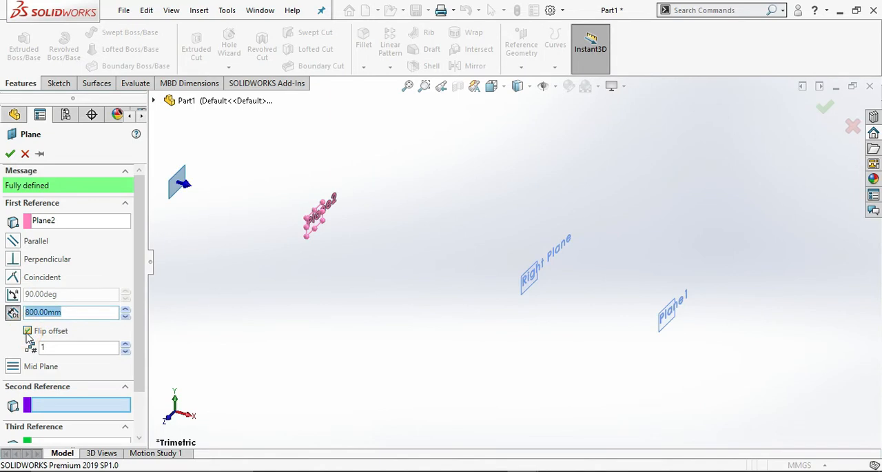
left_click(10, 153)
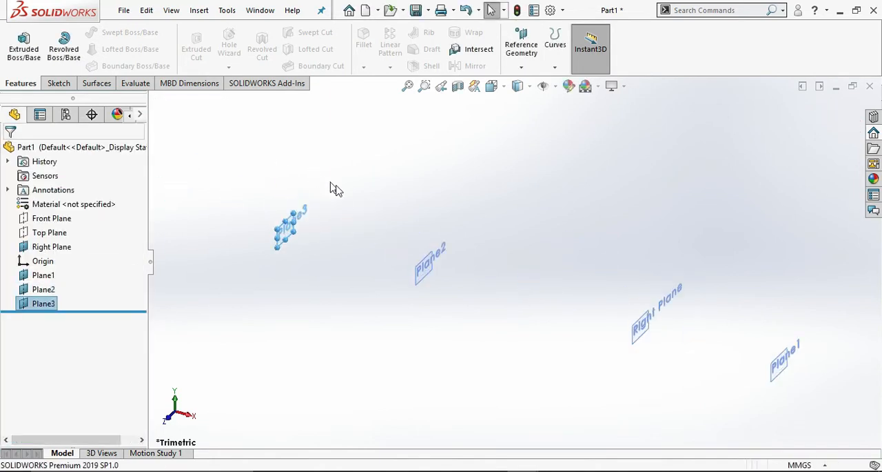
Create two reference planes at 800 mm spacing from Plane3, flipped to lie away from Plane2.
left_click(297, 231)
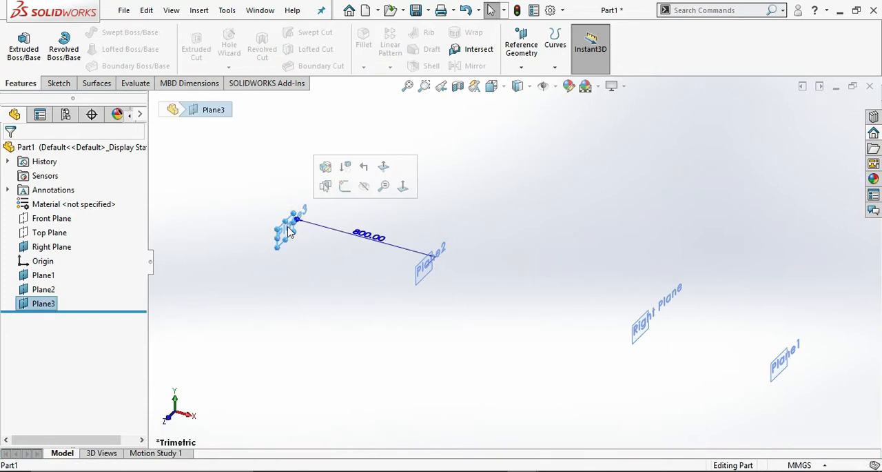
left_click(521, 46)
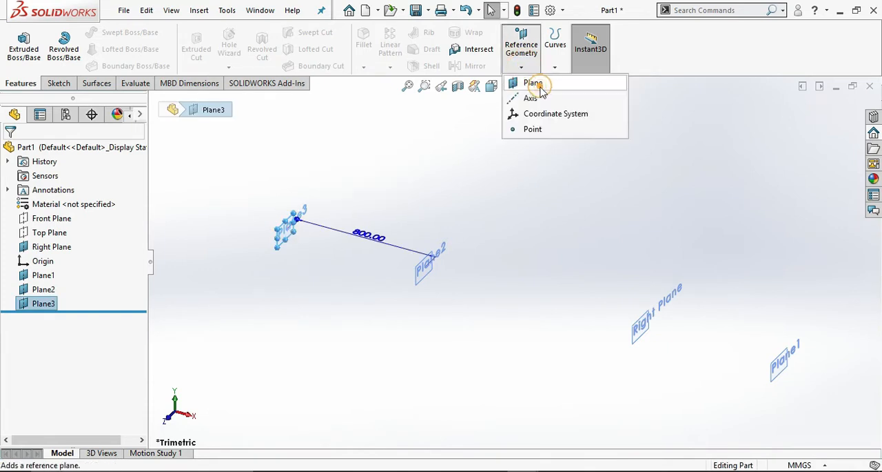
left_click(535, 85)
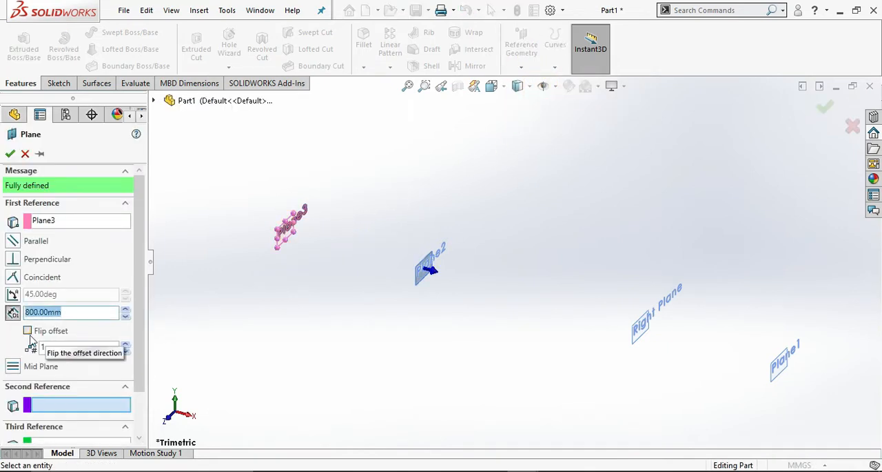
left_click(28, 331)
middle_click_drag(329, 243, 447, 253)
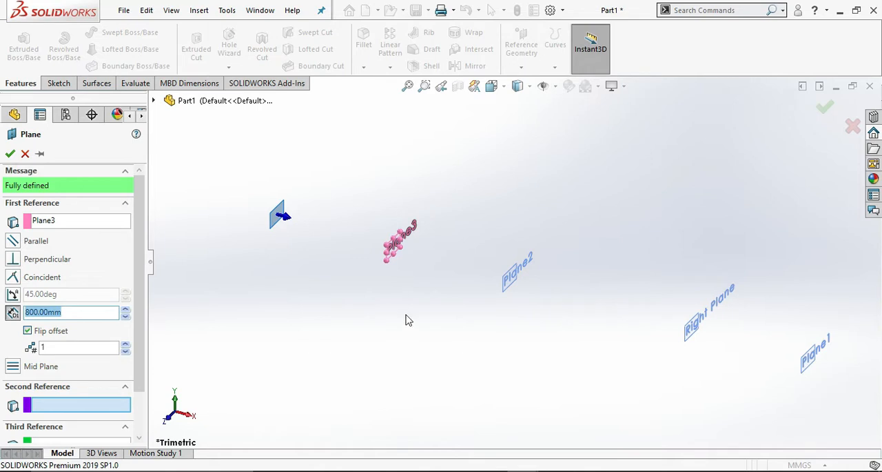
left_click(51, 347)
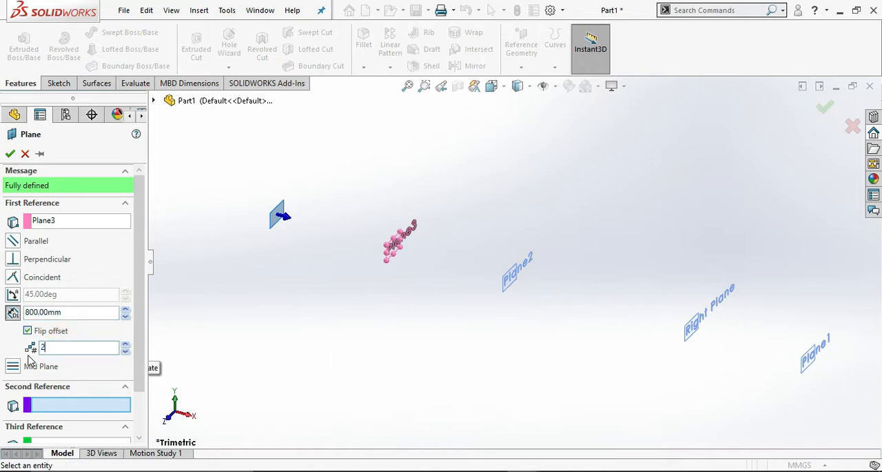
middle_click_drag(251, 291, 465, 235)
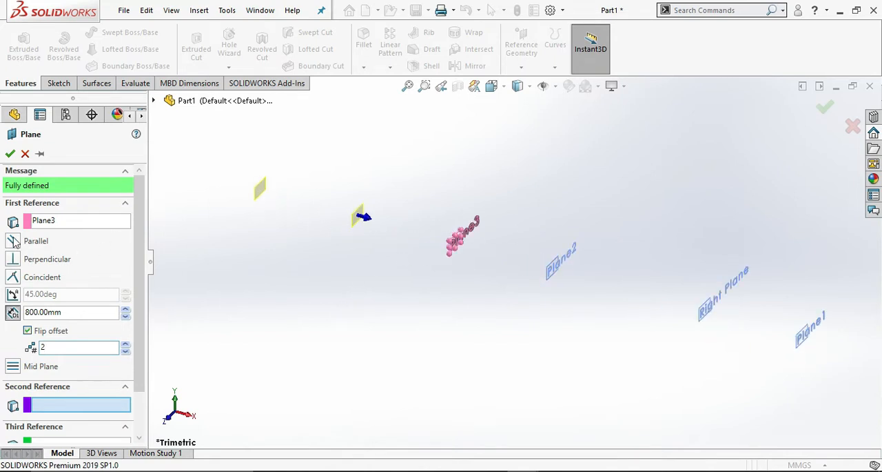
left_click(11, 154)
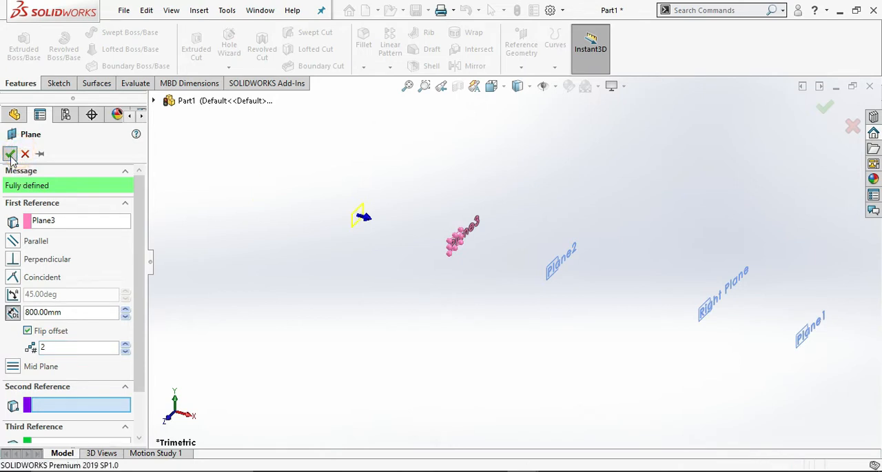
left_click(338, 261)
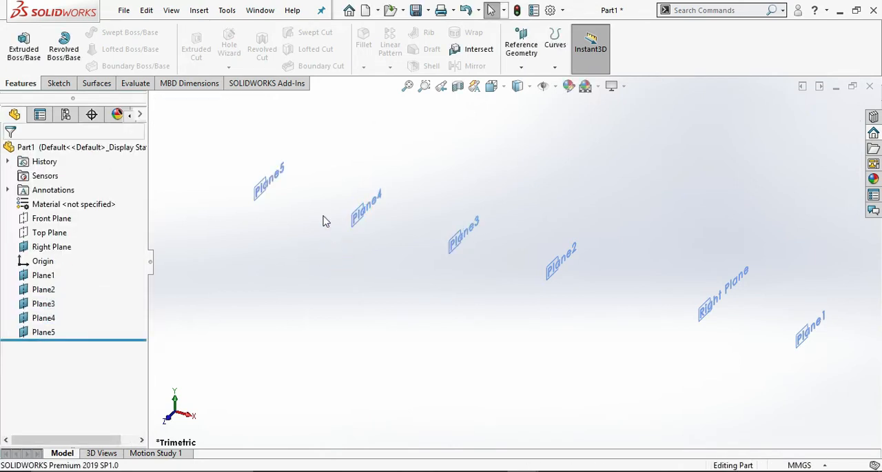
Enlarge the displayed boundary of Plane5, the outermost plane beyond Plane4.
scroll(299, 208, "down", 1)
left_click(262, 191)
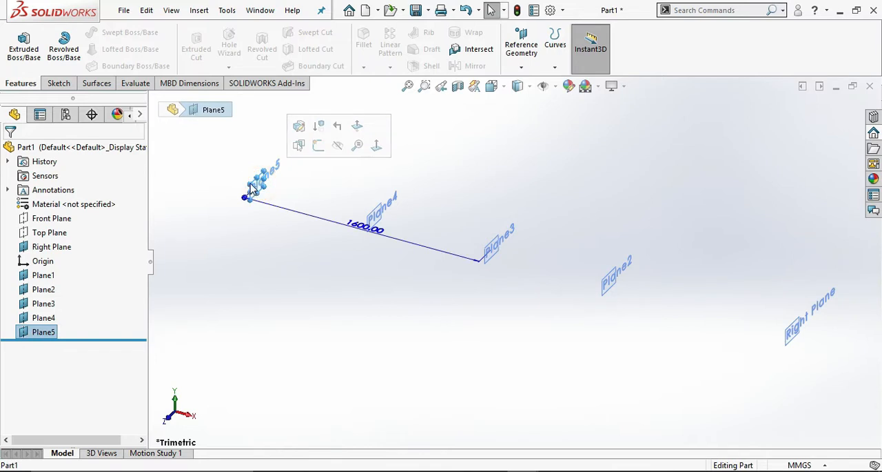
scroll(258, 184, "down", 1)
left_click_drag(282, 193, 304, 202)
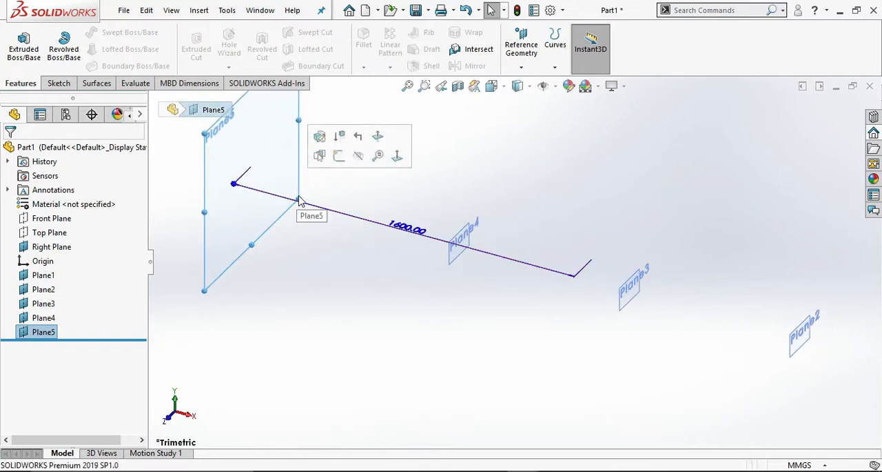
Enlarge the displayed boundary of Plane5 further by pulling its corner outward.
scroll(306, 198, "down", 1)
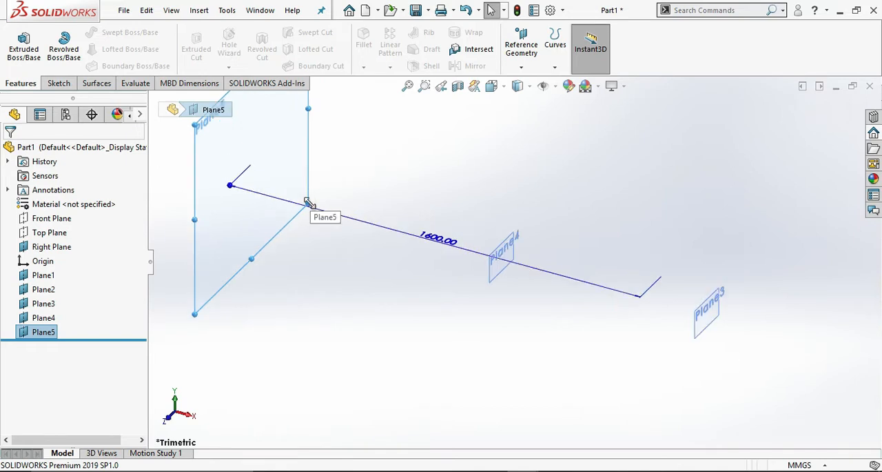
left_click_drag(308, 197, 508, 286)
scroll(721, 341, "up", 5)
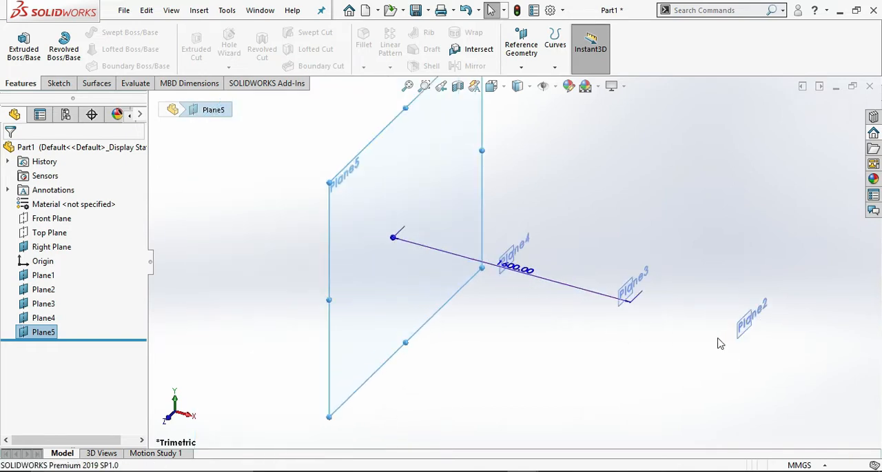
Enlarge the displayed boundary of the Right Plane, between Plane1 and Plane2.
scroll(717, 335, "down", 5)
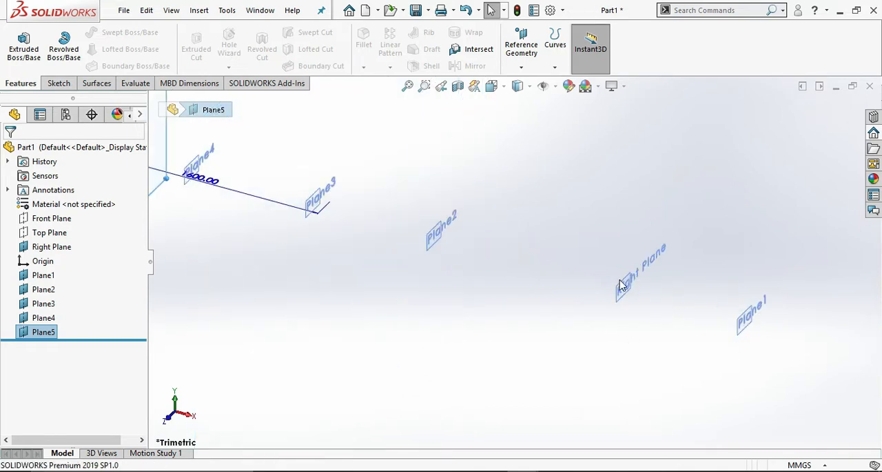
left_click(624, 288)
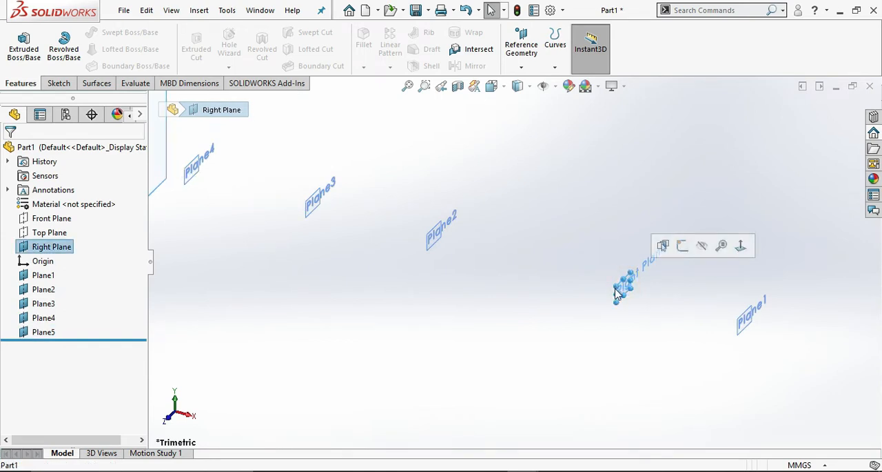
scroll(620, 288, "down", 6)
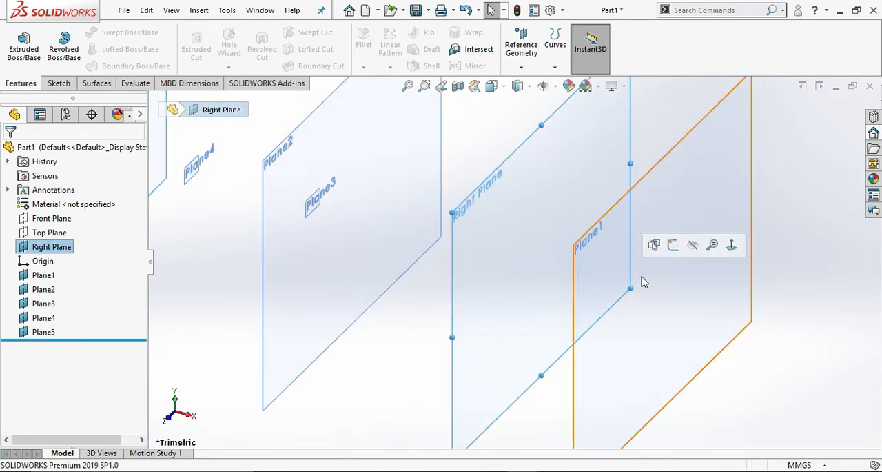
left_click_drag(630, 289, 720, 332)
scroll(721, 332, "up", 3)
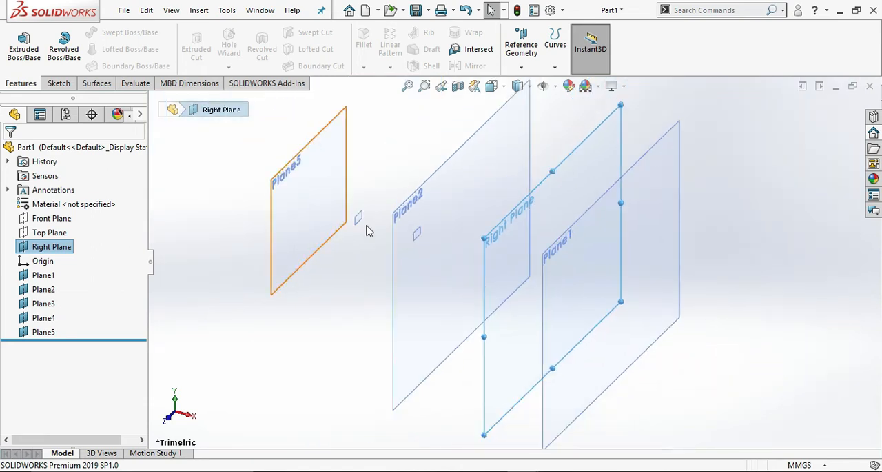
Enlarge the displayed boundaries of Plane4 and Plane3 to roughly match the neighbouring planes.
scroll(423, 241, "down", 3)
left_click(337, 211)
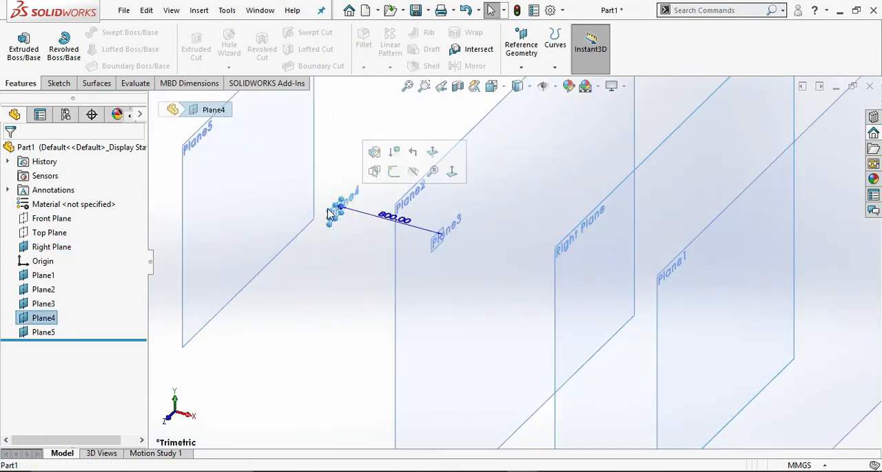
left_click_drag(278, 196, 222, 170)
left_click_drag(341, 216, 279, 190)
left_click(435, 241)
left_click_drag(445, 241, 524, 294)
scroll(589, 278, "up", 5)
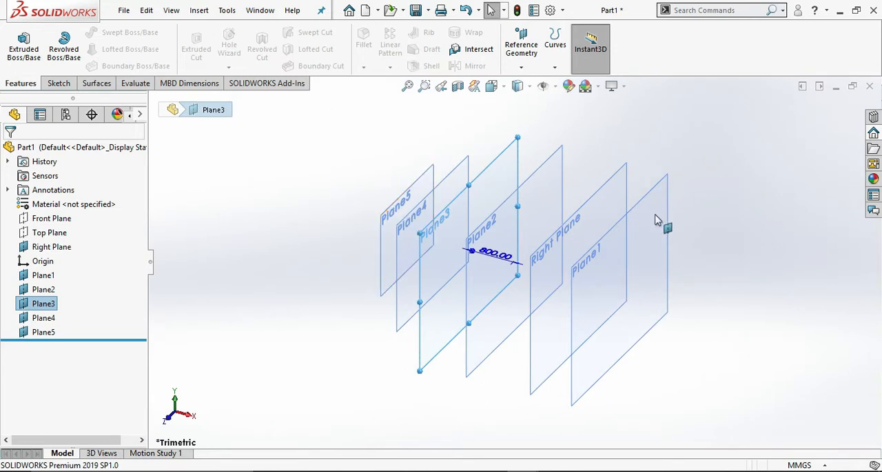
left_click(689, 218)
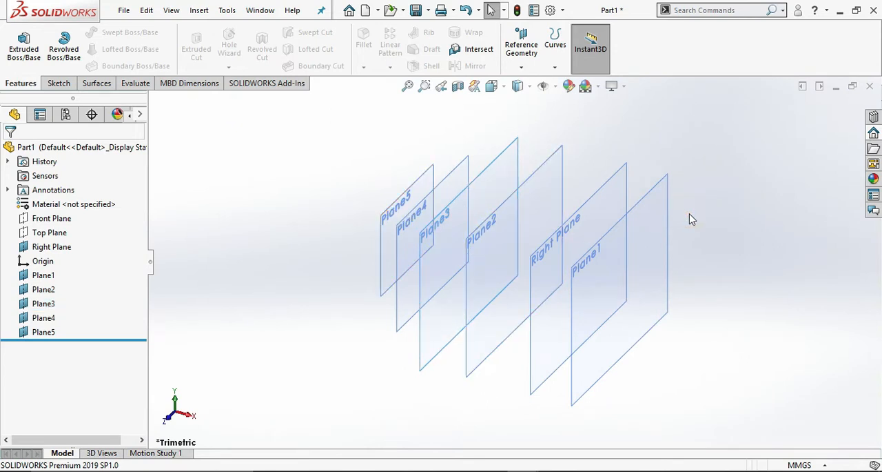
Start a sketch on Plane1 and draw a center rectangle about 945 by 840 mm centred on the origin.
left_click(597, 224)
left_click(609, 283)
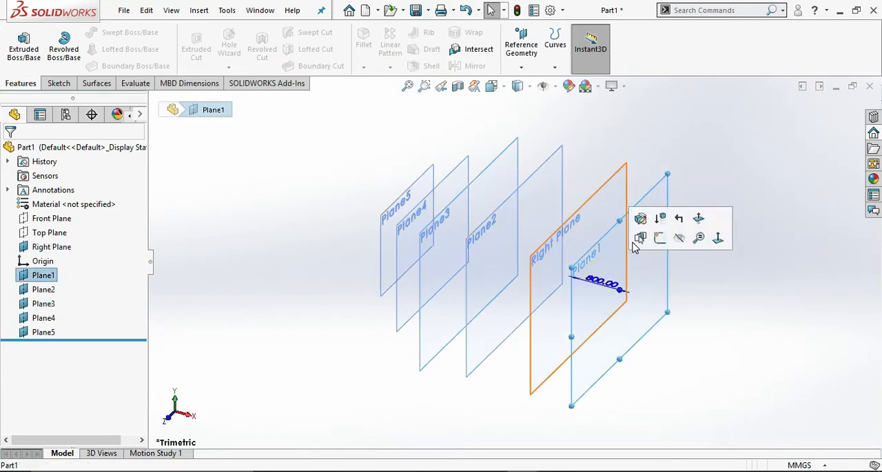
left_click(659, 239)
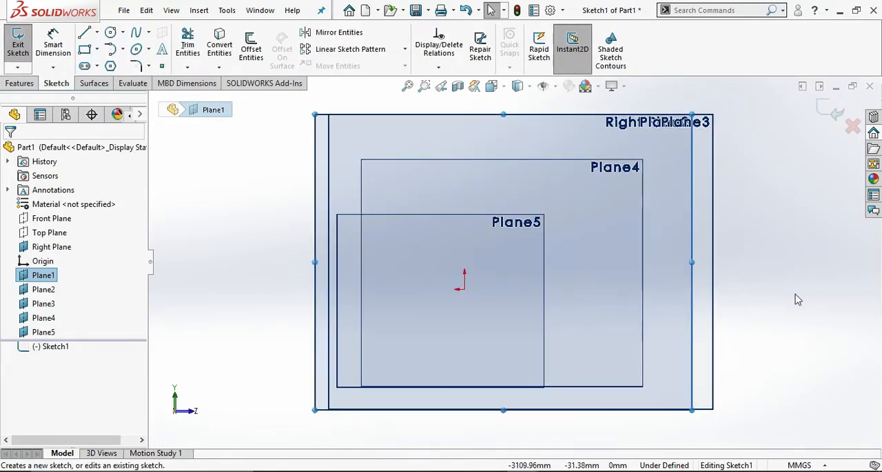
middle_click_drag(797, 299, 813, 330)
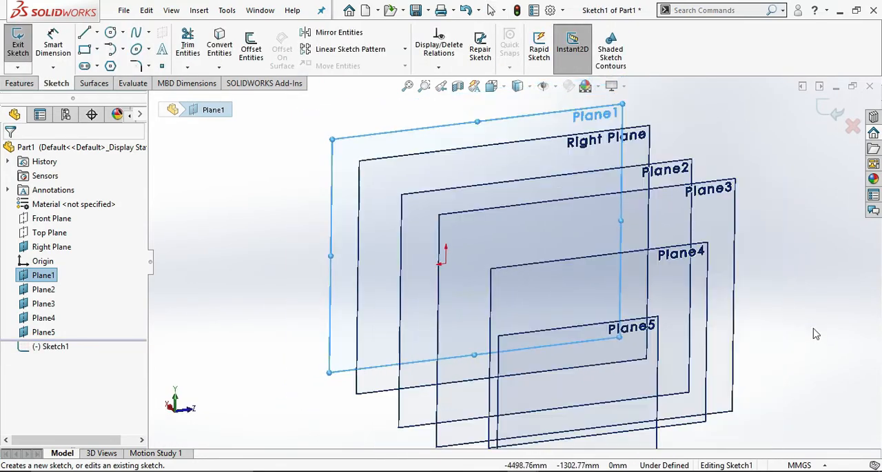
key("ctrl+8")
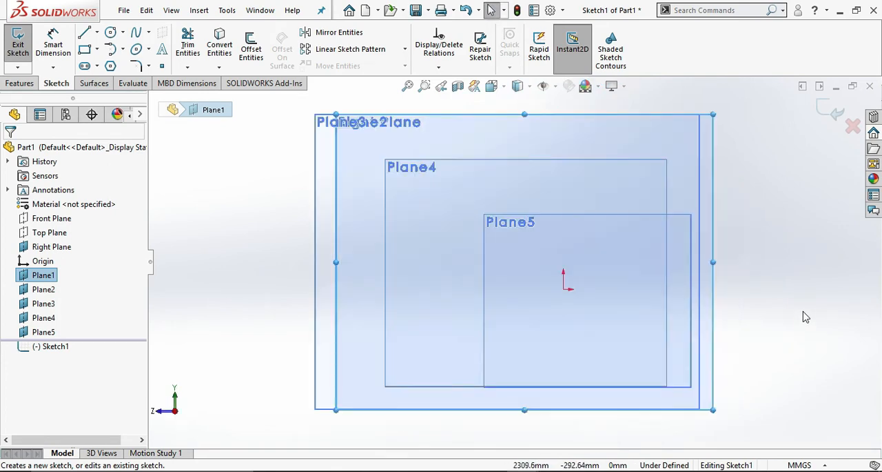
middle_click_drag(776, 322, 763, 315)
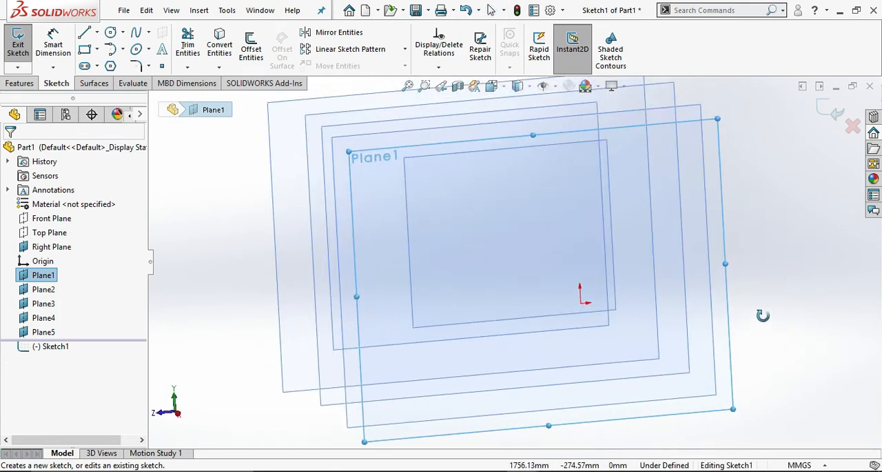
left_click(97, 49)
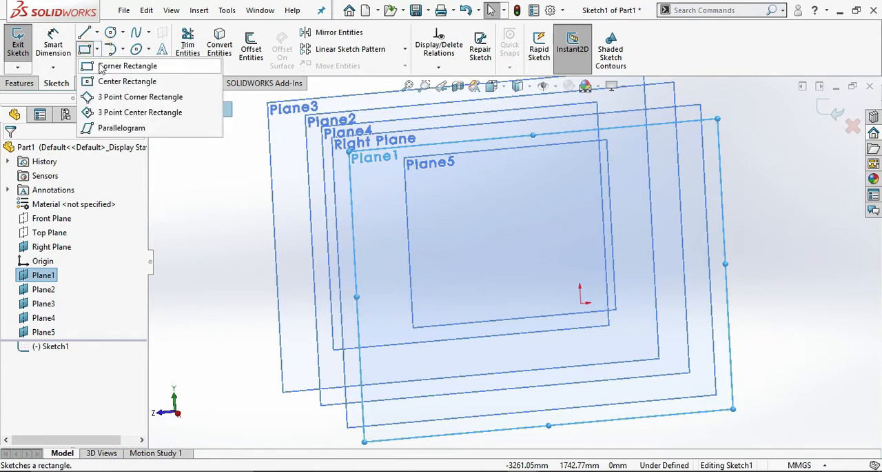
left_click(117, 81)
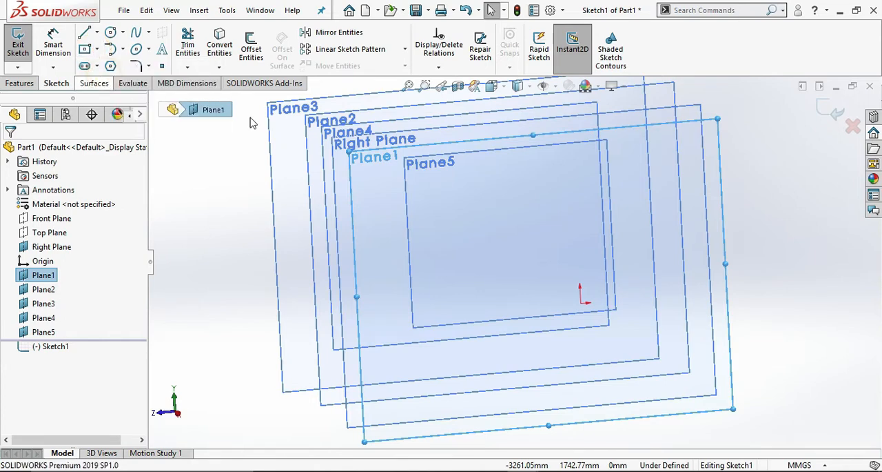
left_click(581, 301)
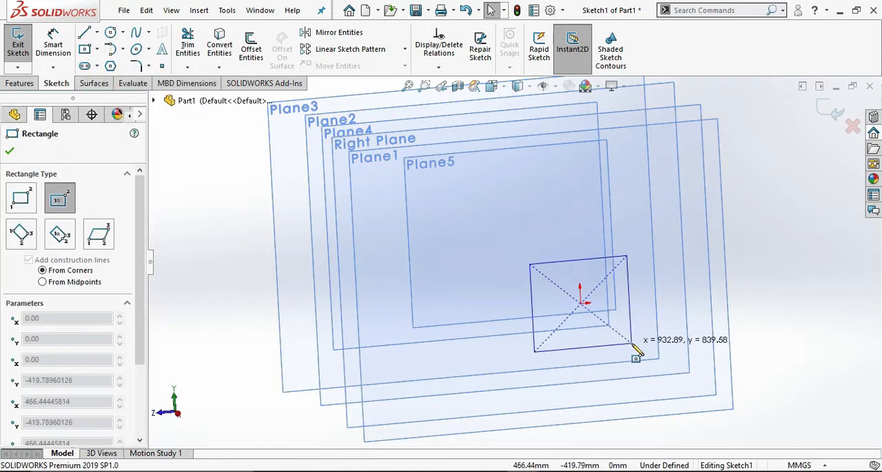
left_click(633, 343)
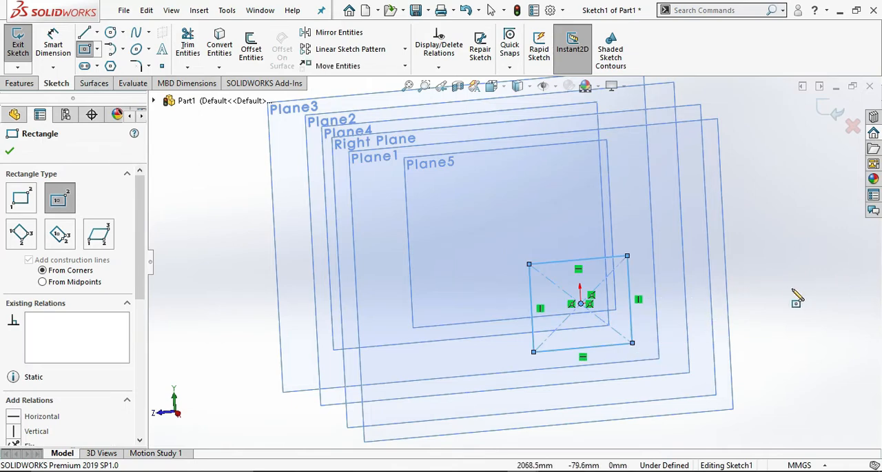
Dimension the rectangle on Plane1 to 800 mm wide and 800 mm high, and exit the sketch.
right_click_drag(794, 296, 796, 243)
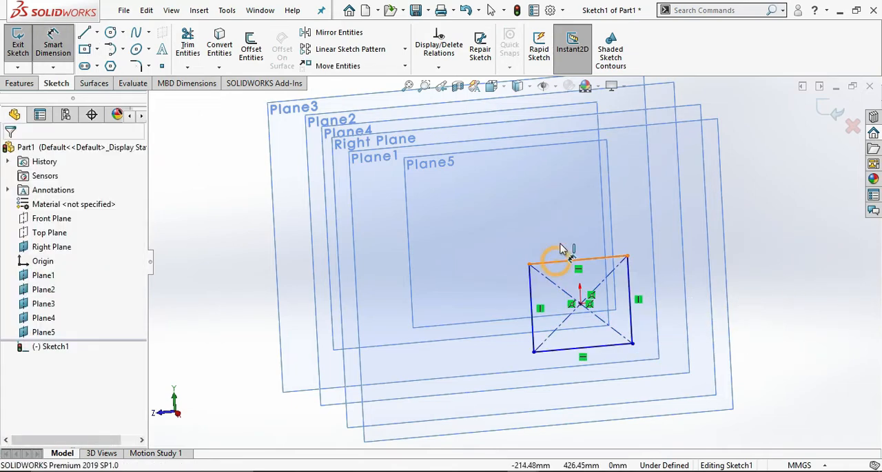
left_click(560, 261)
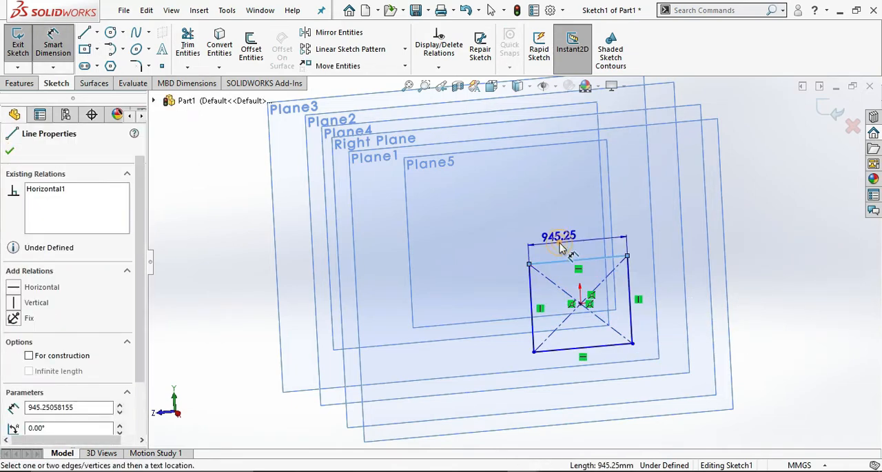
left_click(559, 244)
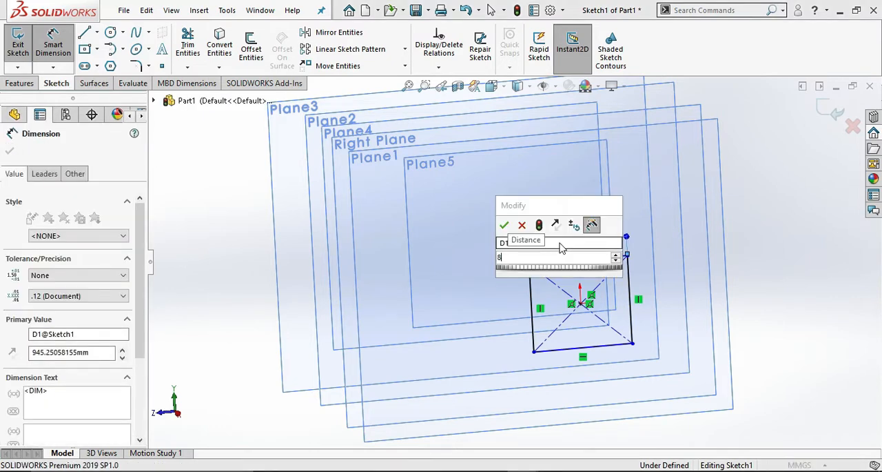
type("800")
key("Return")
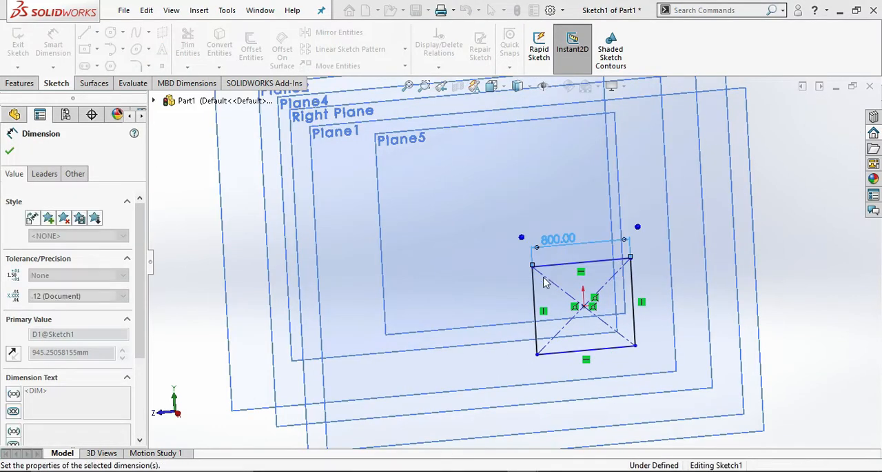
left_click(506, 308)
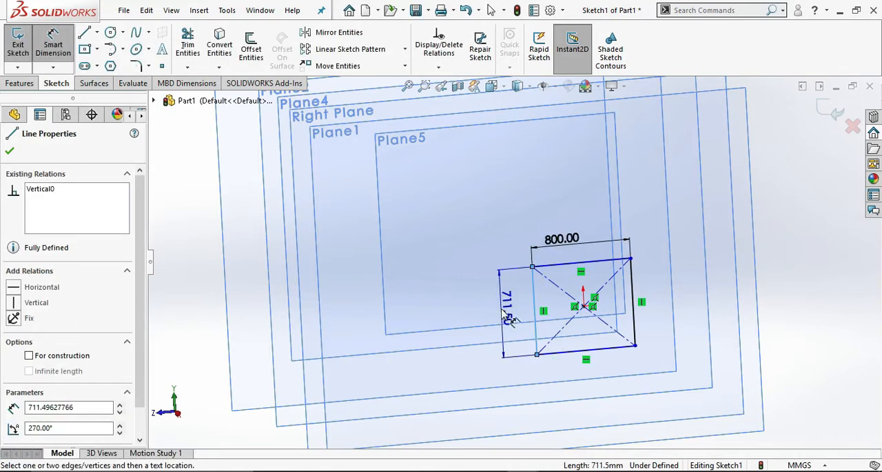
left_click(498, 307)
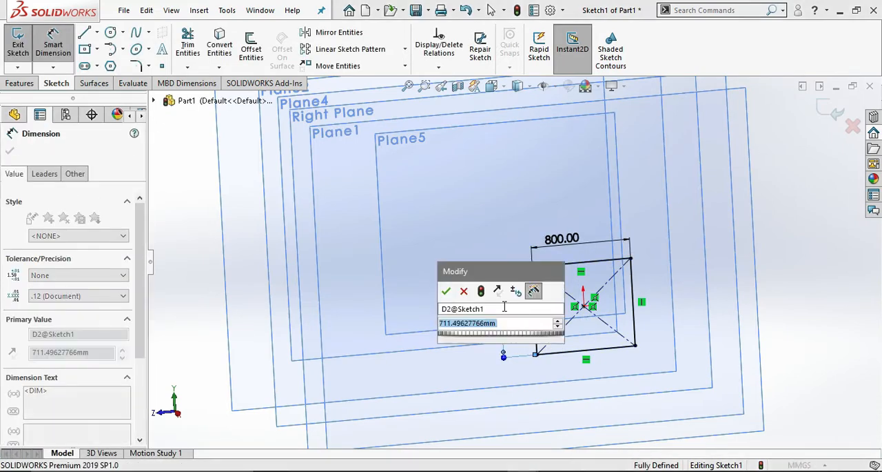
type("800")
key("Return")
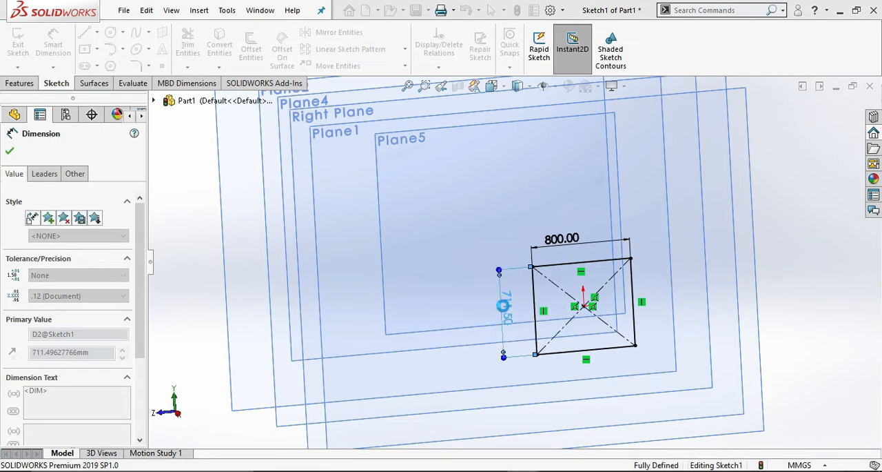
mouse_move(625, 278)
middle_mouse_down()
mouse_move(680, 285)
mouse_move(715, 246)
mouse_move(741, 268)
middle_mouse_up()
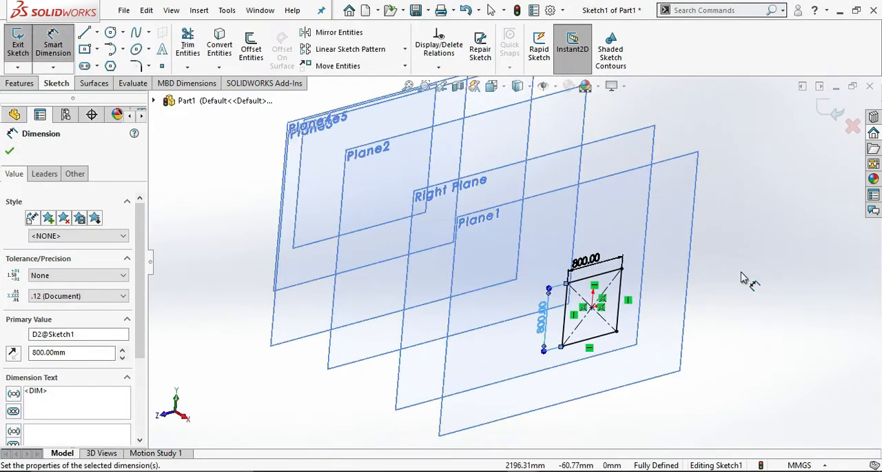
left_click(827, 112)
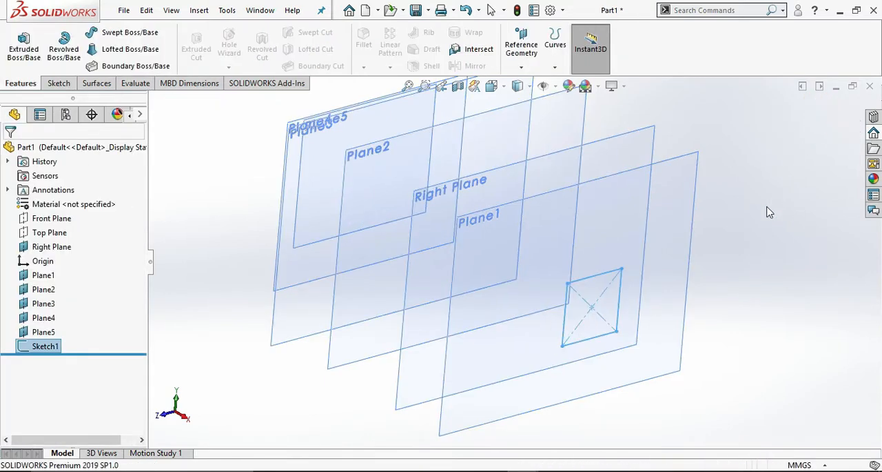
Start a sketch on Plane2 and project the four sides of the Plane1 square into it with Convert Entities.
mouse_move(766, 211)
middle_mouse_down()
mouse_move(807, 230)
mouse_move(786, 230)
mouse_move(802, 240)
mouse_move(774, 231)
mouse_move(782, 237)
middle_mouse_up()
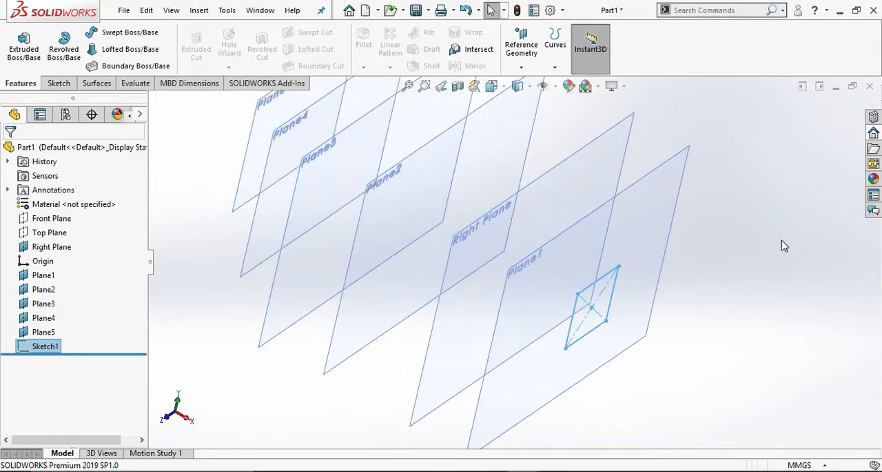
left_click(463, 193)
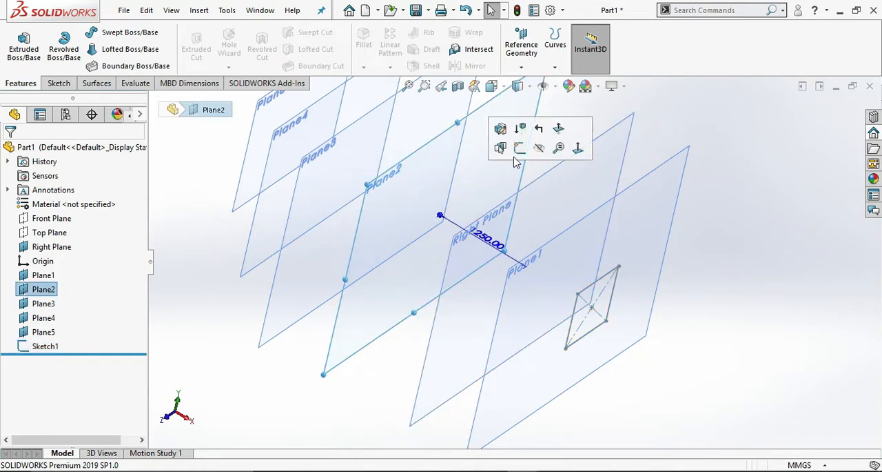
left_click(519, 148)
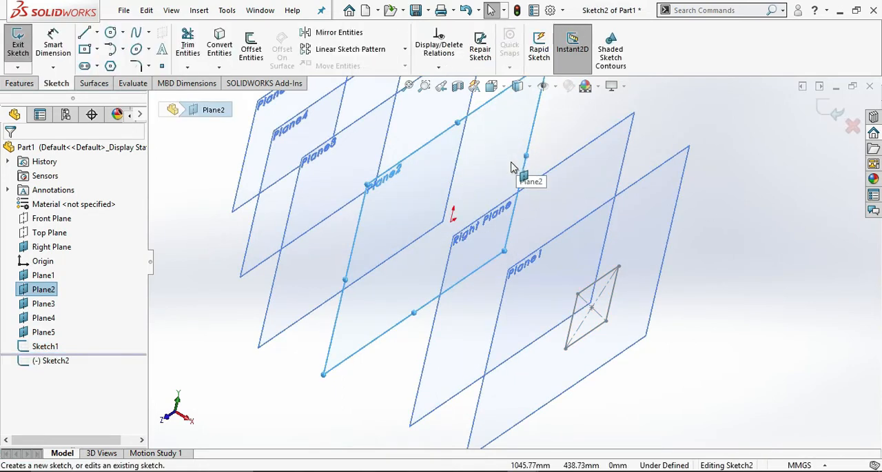
left_click(219, 45)
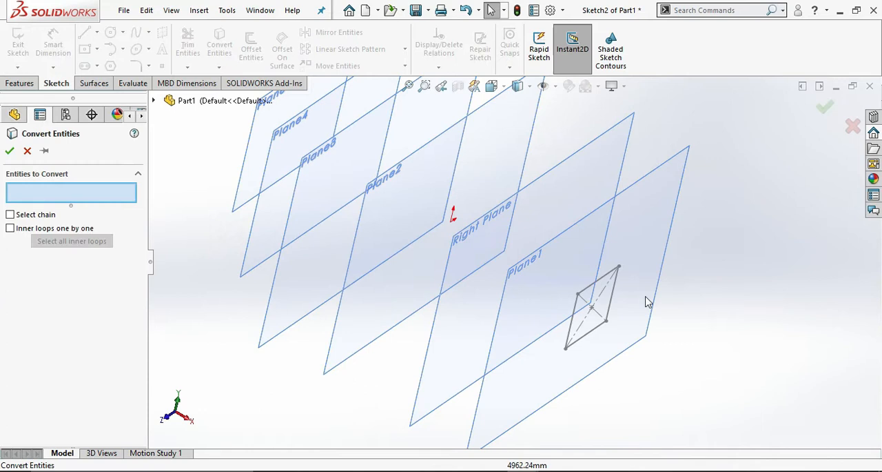
left_click(597, 282)
left_click(578, 318)
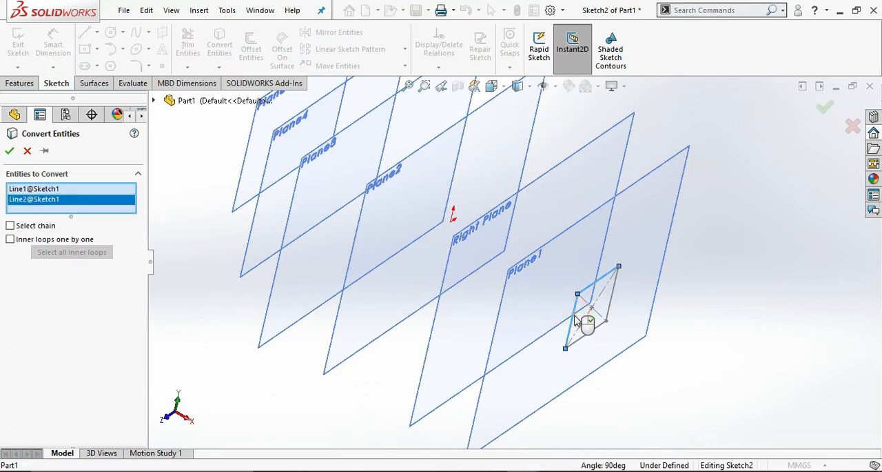
left_click(614, 297)
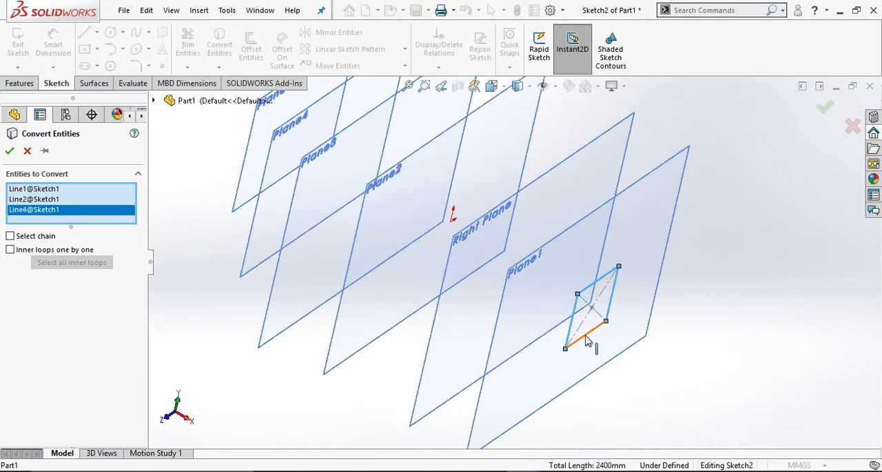
left_click(587, 339)
right_click(586, 339)
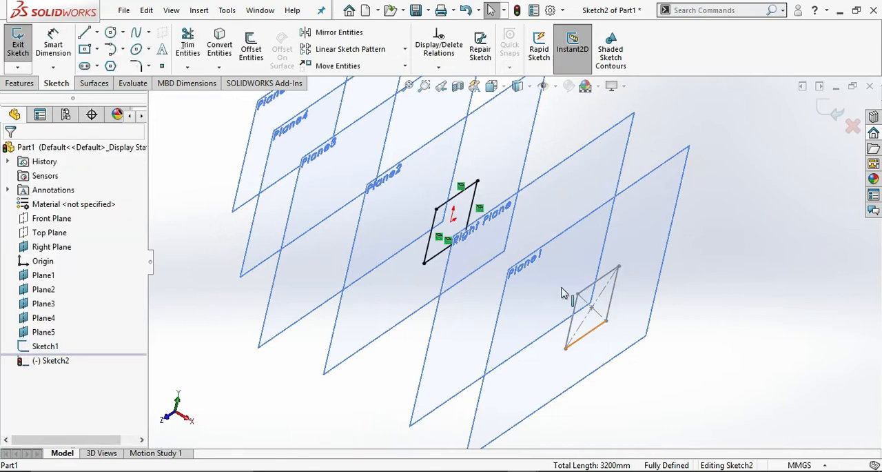
scroll(592, 184, "up", 2)
scroll(578, 161, "down", 2)
scroll(559, 164, "up", 2)
scroll(555, 165, "down", 1)
left_click(529, 168)
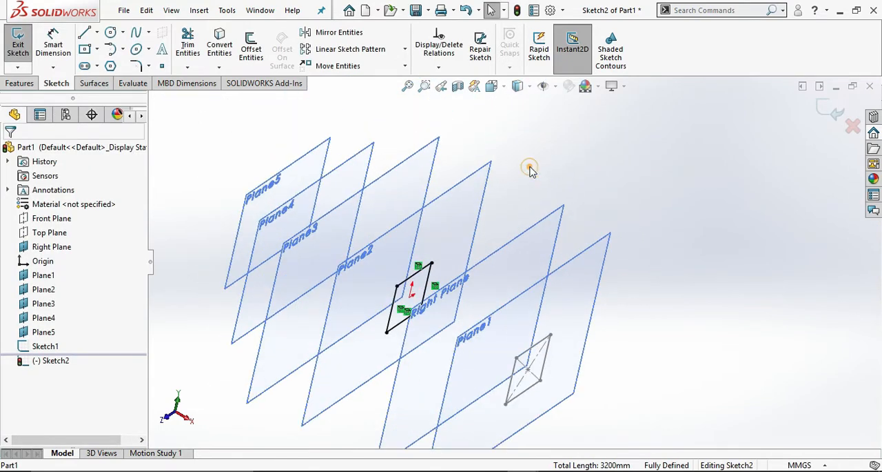
Exit the Plane2 sketch and start a new sketch on Plane3.
left_click(423, 169)
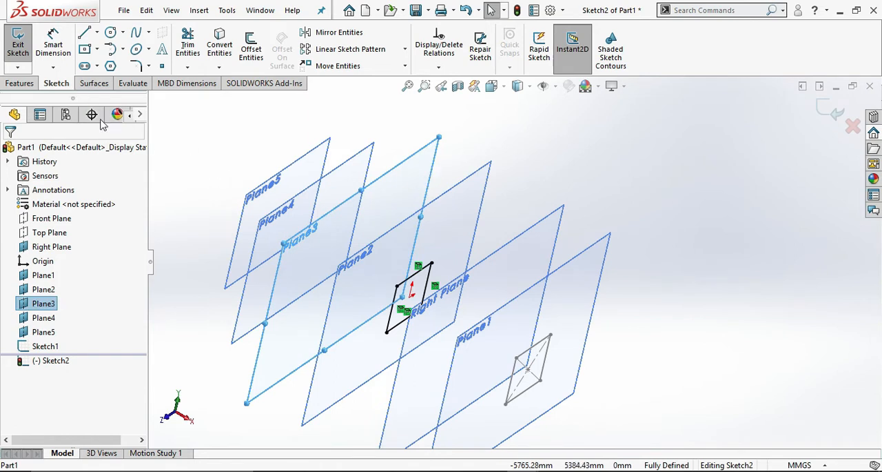
left_click(19, 46)
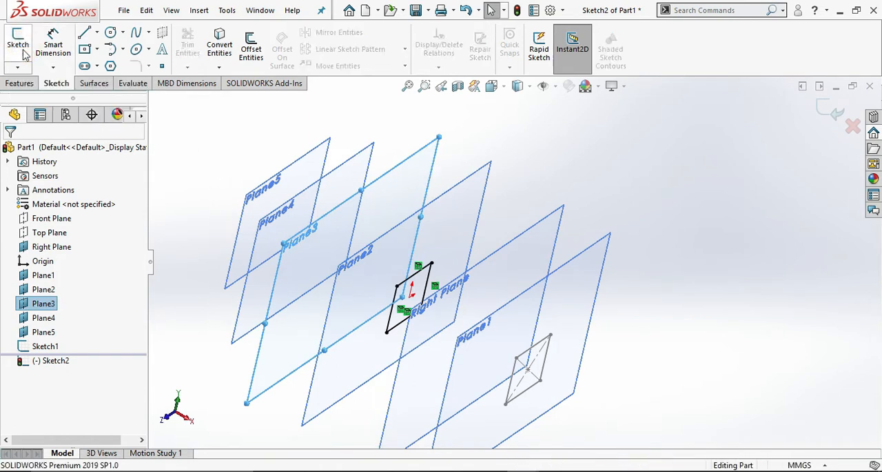
left_click(397, 191)
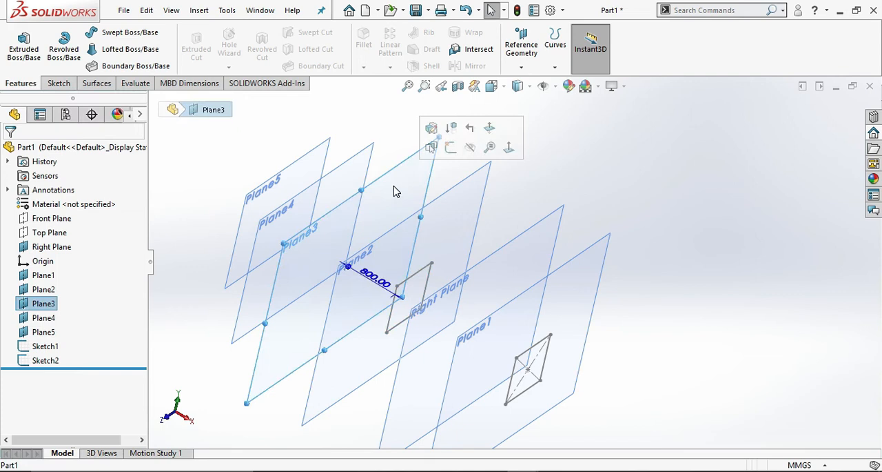
left_click(449, 149)
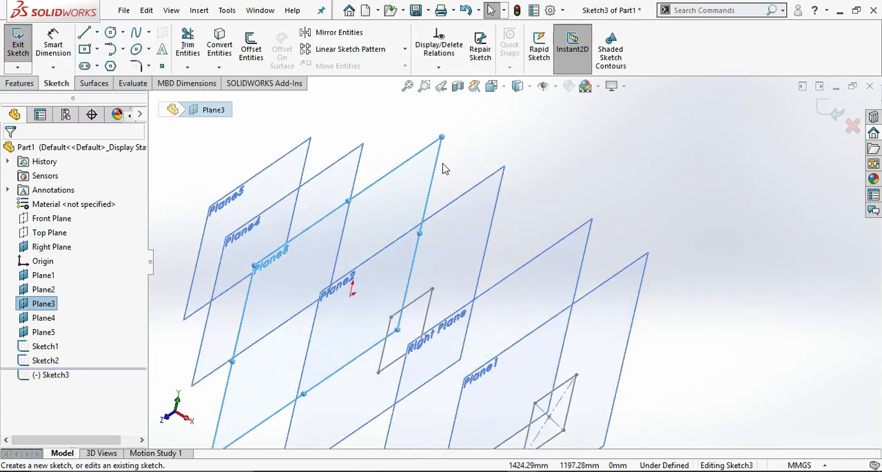
Project the four sides of the Plane2 square into the Plane3 sketch with Convert Entities.
left_click(219, 46)
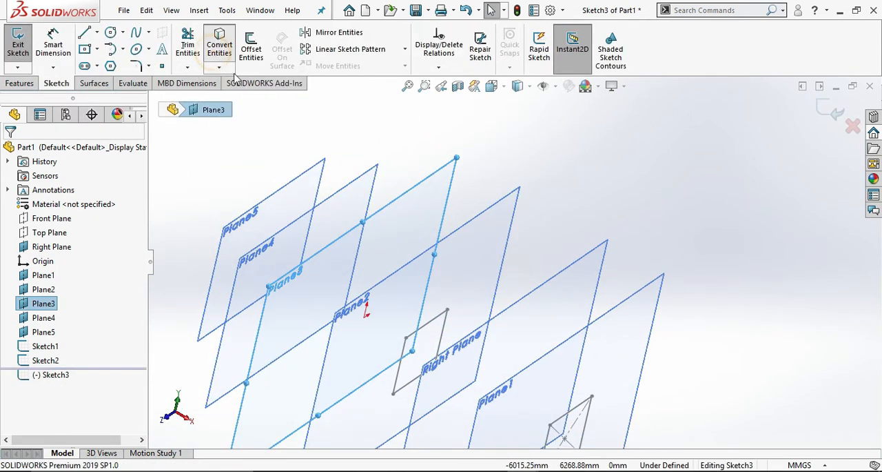
left_click(428, 322)
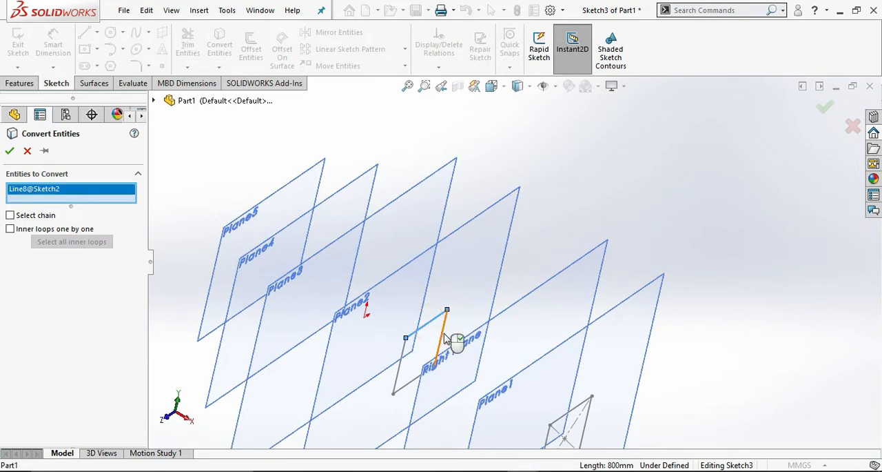
left_click(443, 337)
left_click(405, 369)
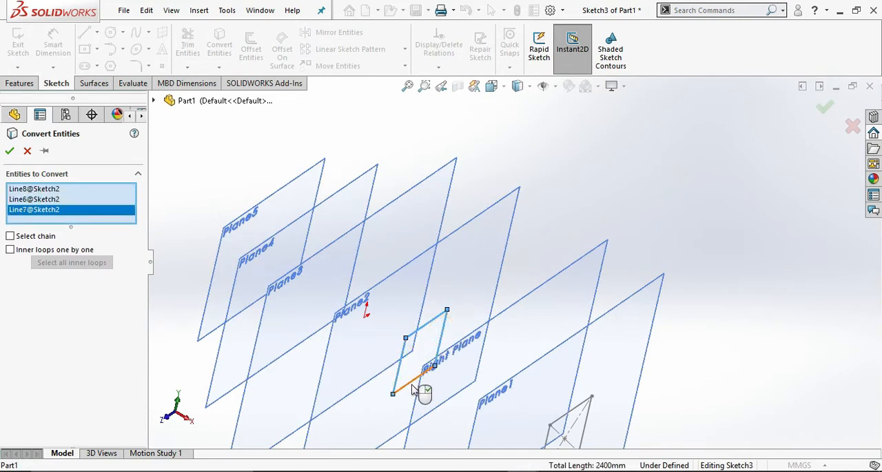
left_click(413, 387)
right_click(414, 388)
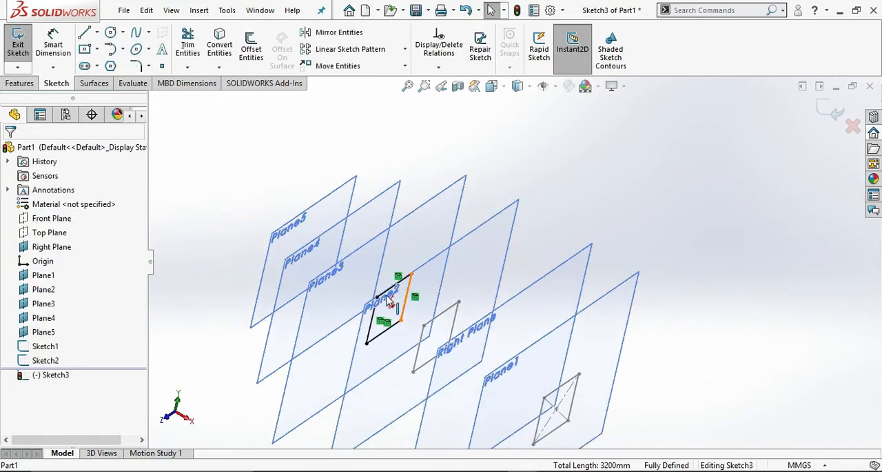
Exit the Plane3 sketch and start a new sketch on Plane4.
scroll(397, 303, "down", 2)
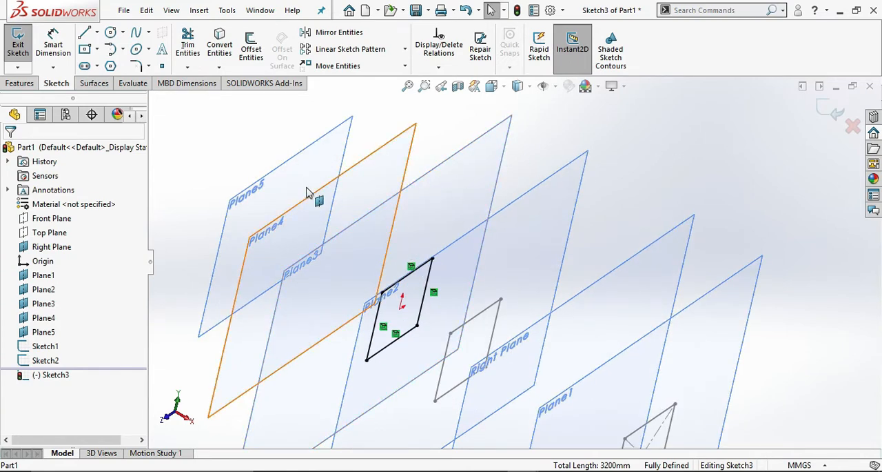
middle_click_drag(474, 216, 390, 197)
left_click(377, 175)
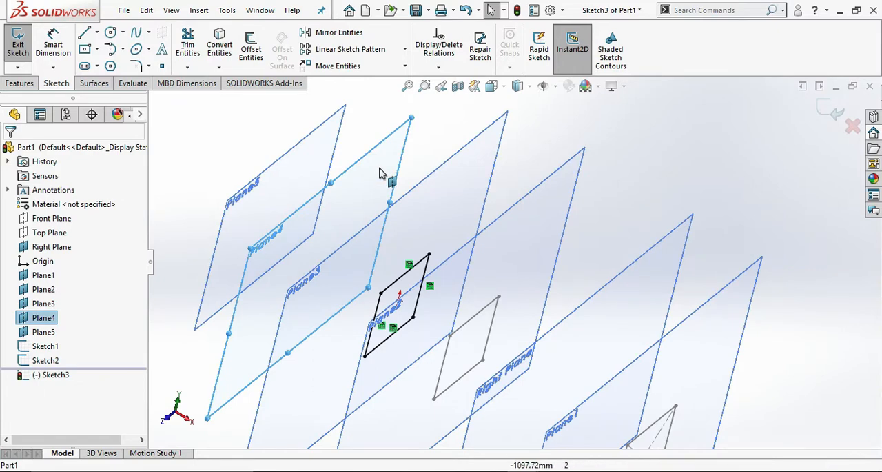
right_click(380, 172)
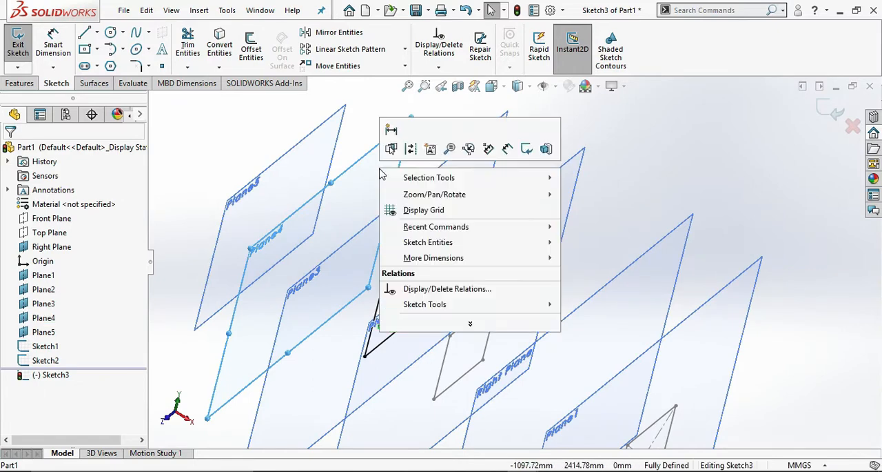
left_click(826, 108)
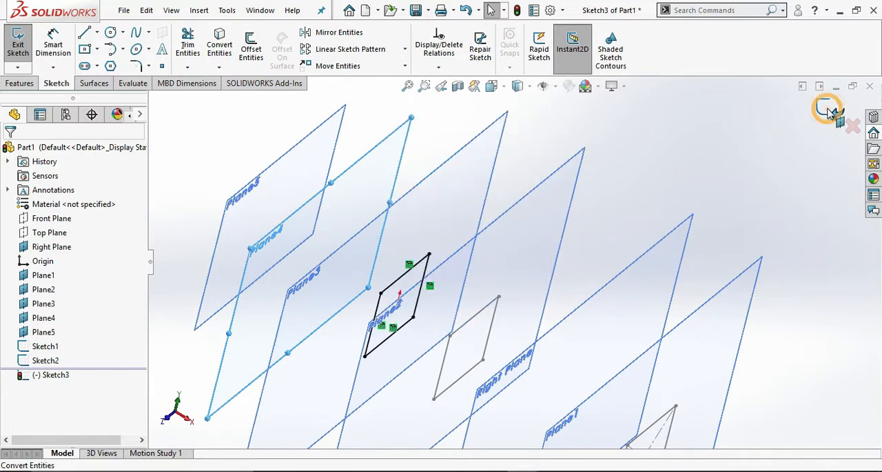
right_click(375, 181)
left_click(399, 157)
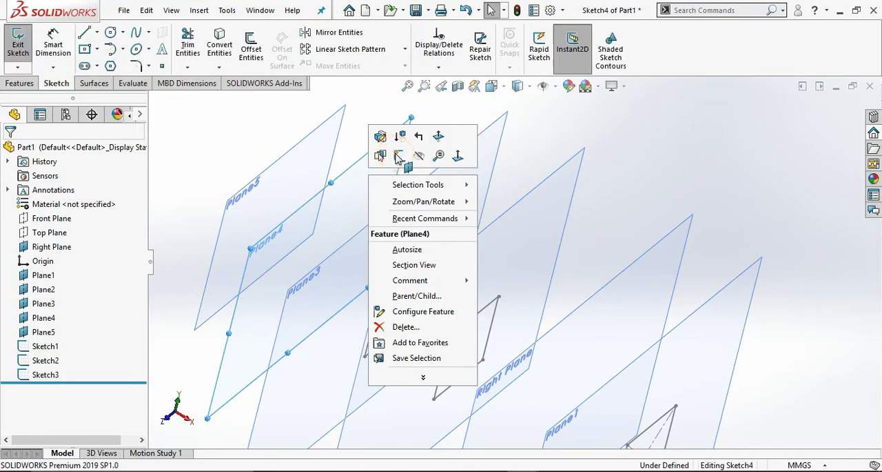
Project the four sides of the Plane3 square into the Plane4 sketch with Convert Entities.
left_click(227, 38)
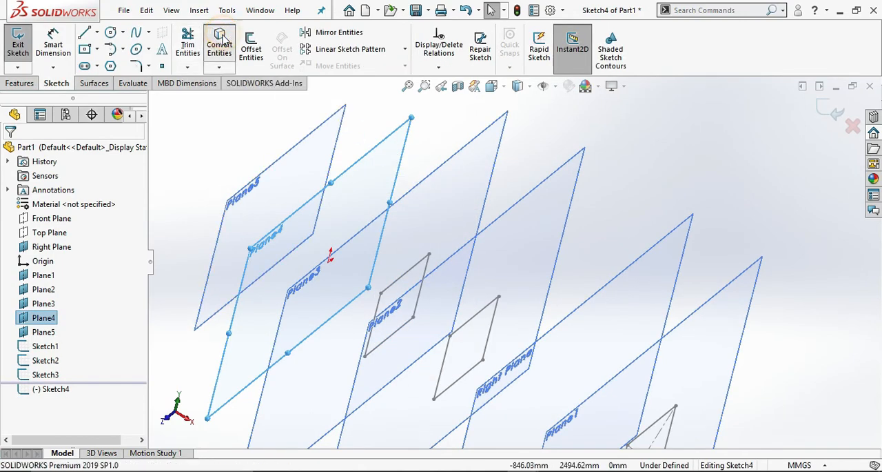
left_click(407, 276)
left_click(379, 310)
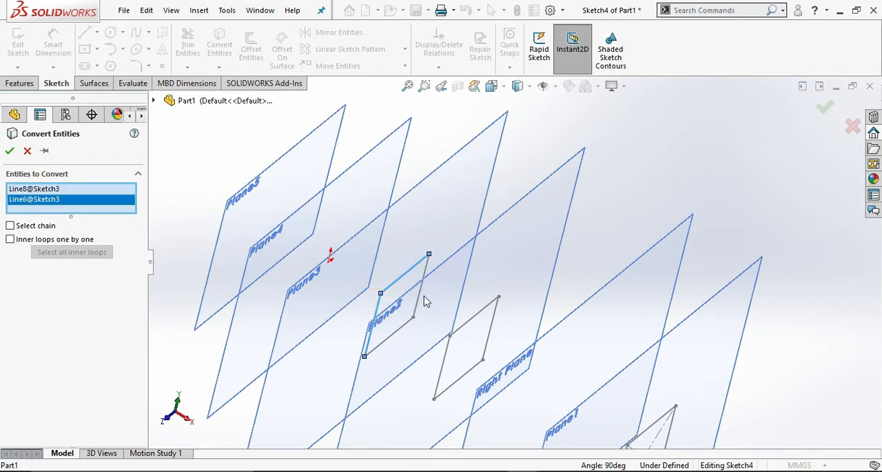
left_click(420, 305)
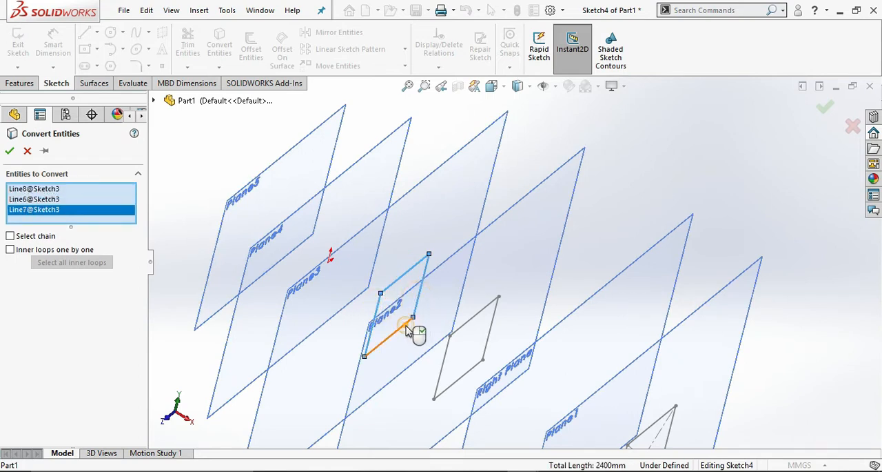
left_click(406, 326)
right_click(407, 326)
Exit the Plane4 sketch and start a new sketch on Plane5.
scroll(493, 237, "up", 3)
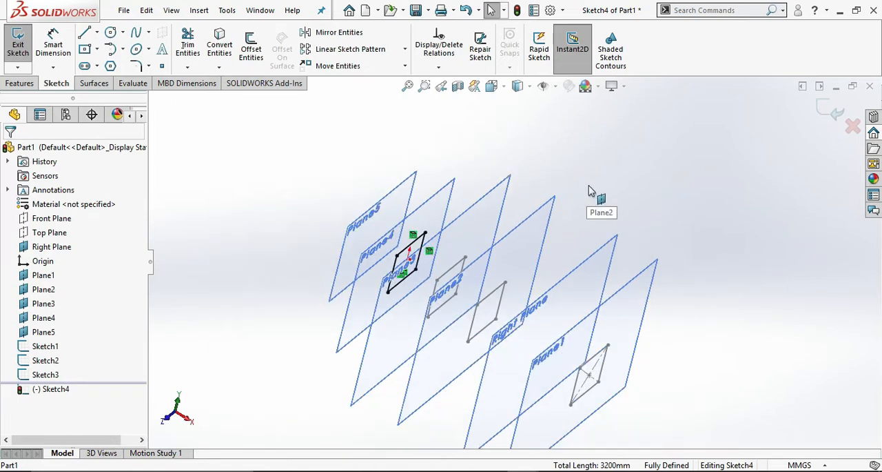
left_click(591, 185)
mouse_move(602, 182)
middle_mouse_down()
mouse_move(623, 200)
mouse_move(600, 172)
middle_mouse_up()
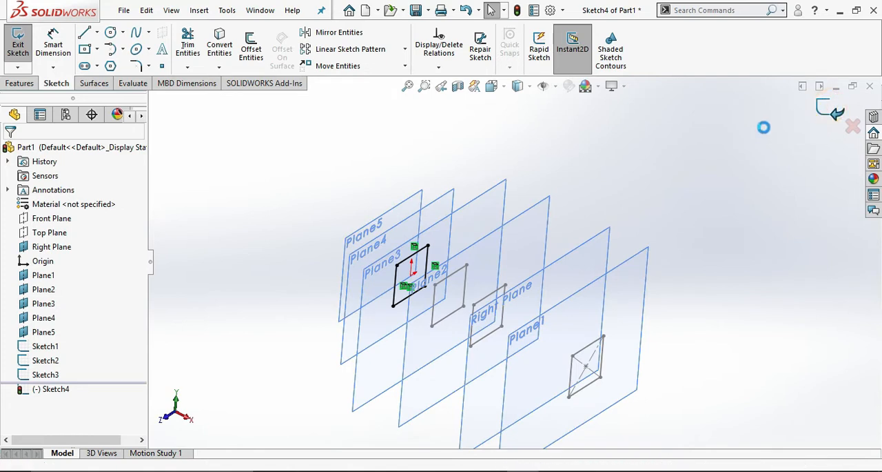
left_click(406, 213)
left_click(460, 172)
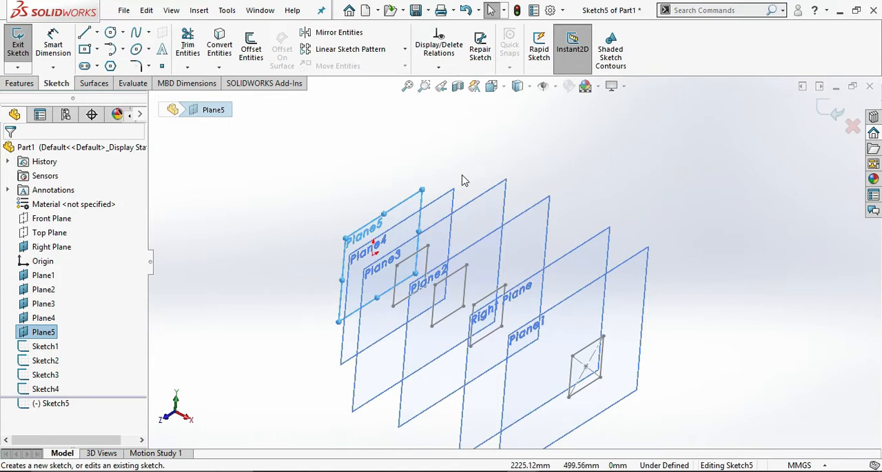
Draw a center rectangle about 1253 by 1193 mm centred on the origin in the Plane5 sketch, viewed head-on.
key("ctrl+8")
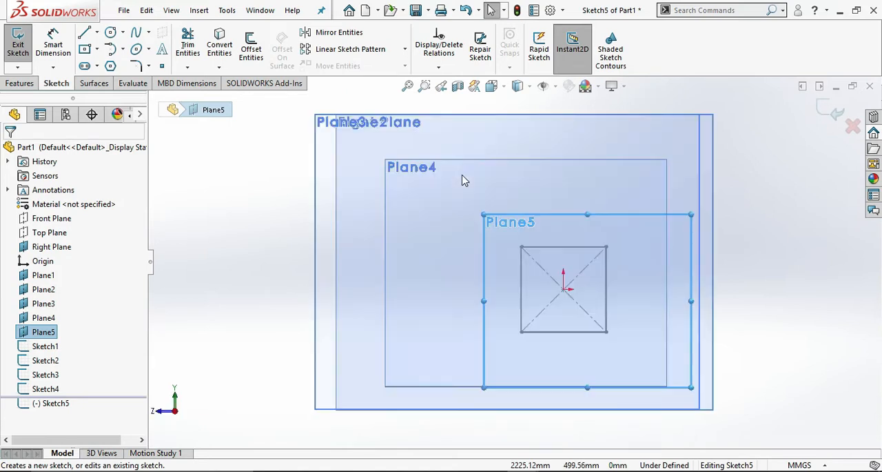
left_click(85, 54)
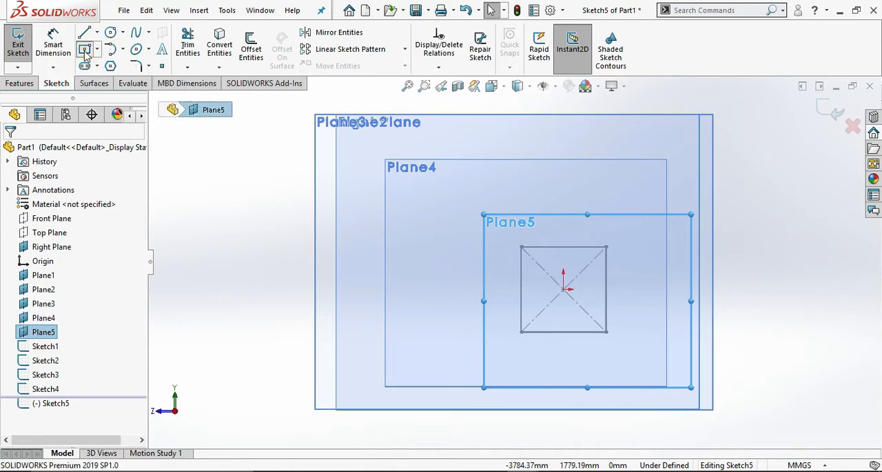
left_click(563, 289)
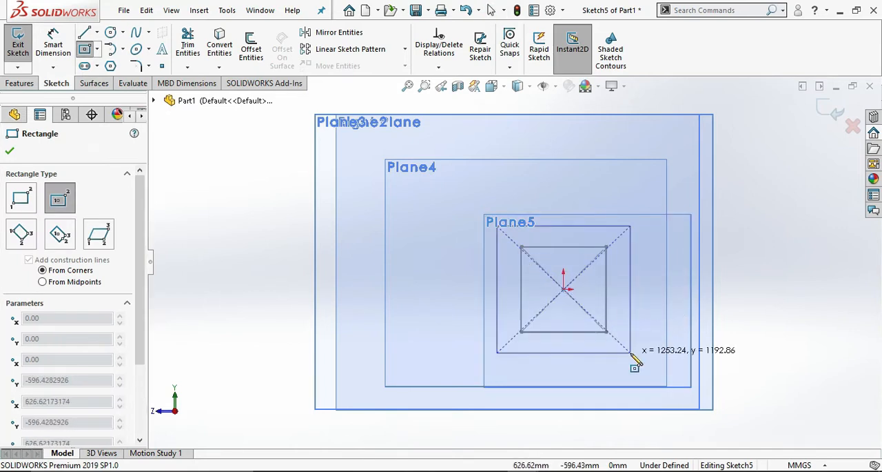
left_click(630, 352)
Dimension the Plane5 rectangle to 400 mm wide and 600 mm high, and exit the sketch.
right_click_drag(652, 259, 651, 236)
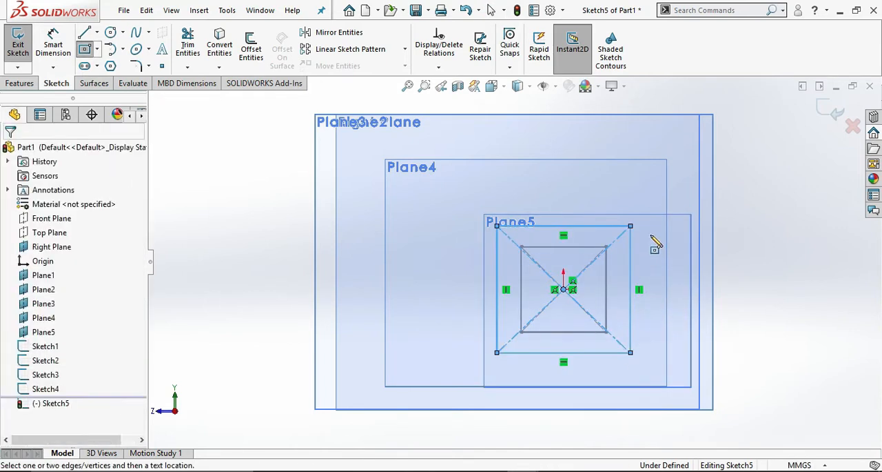
left_click(587, 225)
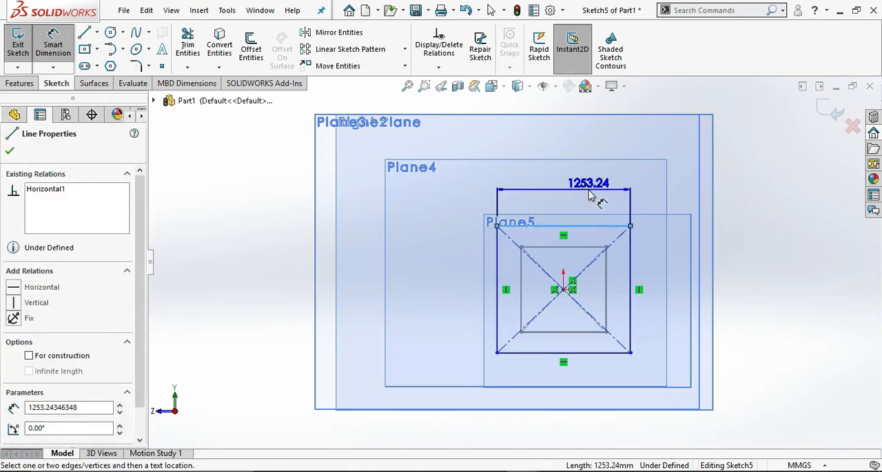
left_click(601, 192)
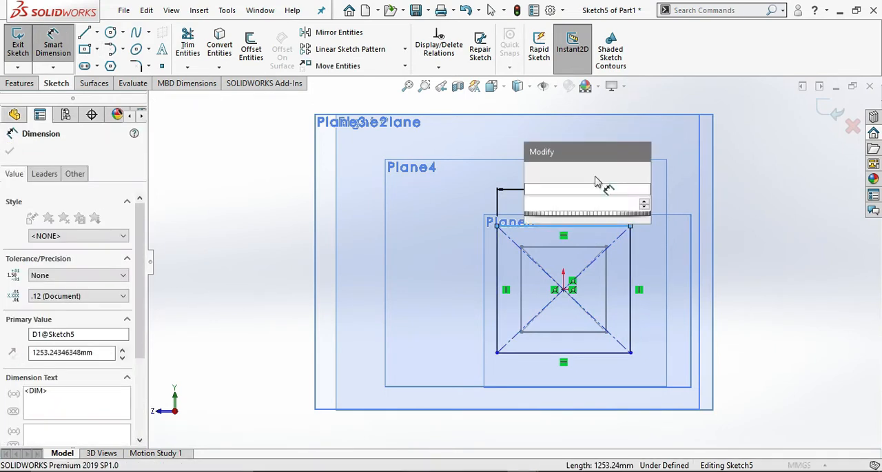
type("400")
key("Return")
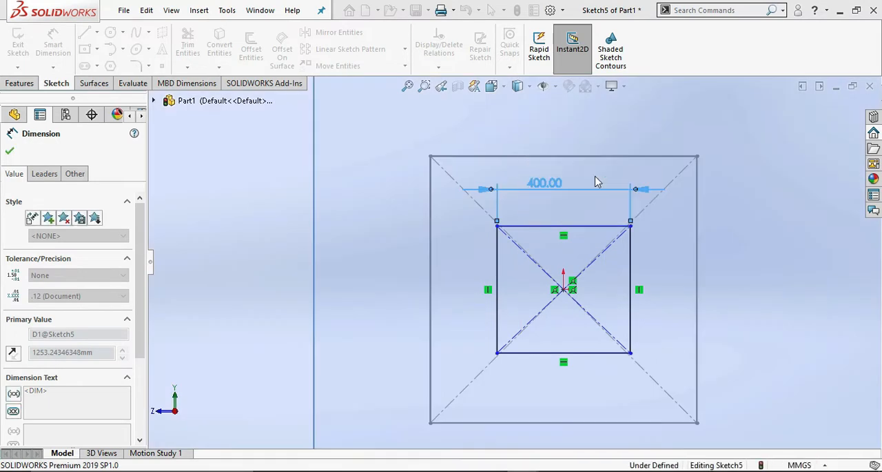
left_click(483, 272)
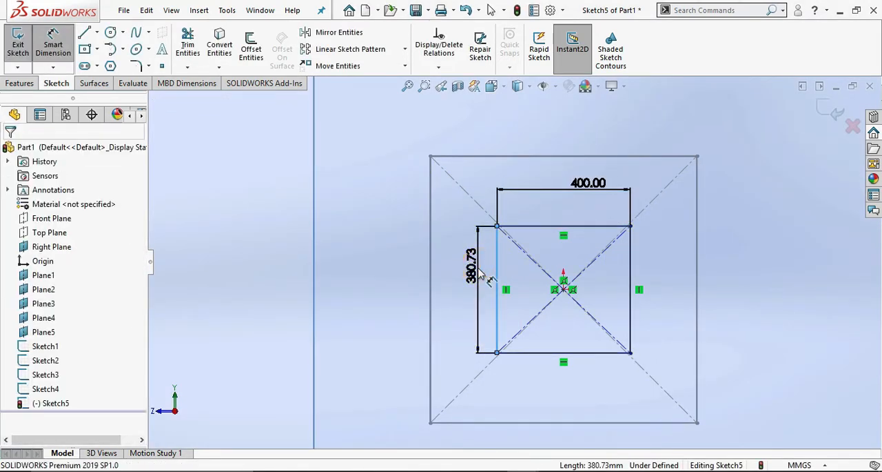
left_click(486, 276)
type("600")
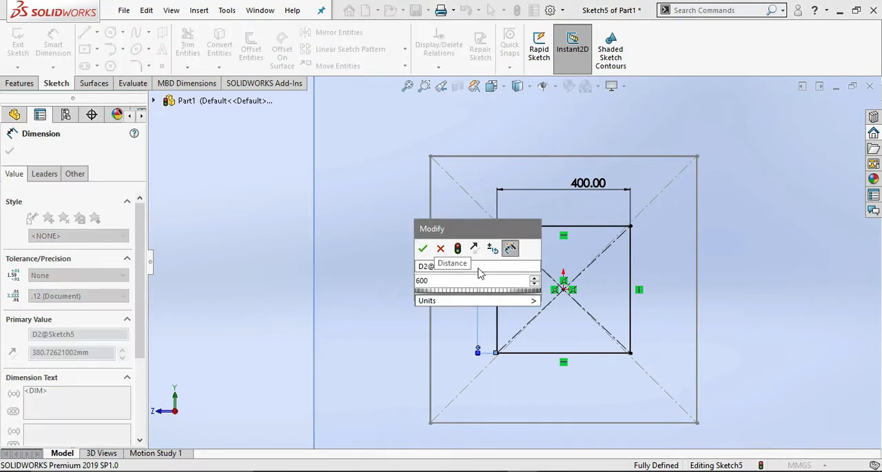
key("Return")
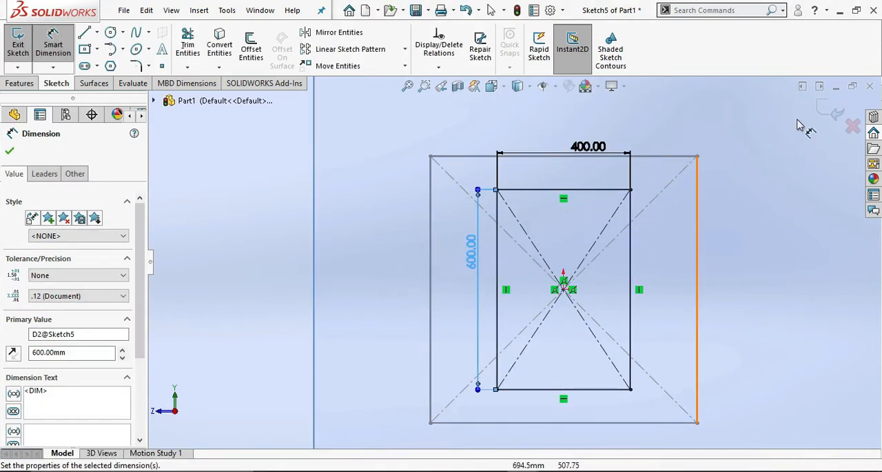
left_click(825, 108)
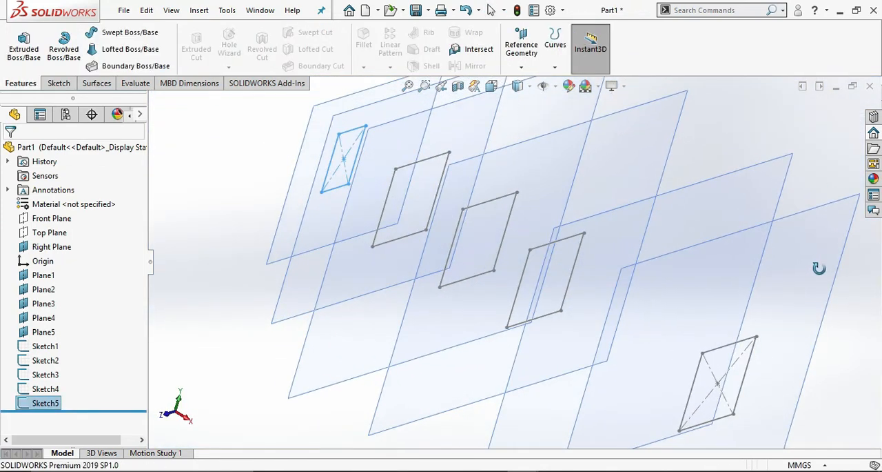
Start a new sketch on the Right Plane and view it head-on.
mouse_move(832, 280)
middle_mouse_down()
mouse_move(839, 287)
mouse_move(815, 270)
middle_mouse_up()
left_click(777, 127)
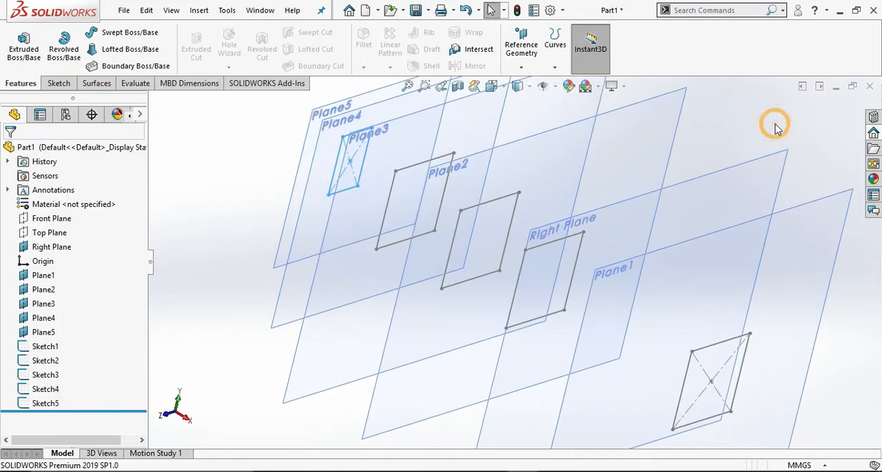
mouse_move(717, 141)
middle_mouse_down()
mouse_move(740, 169)
mouse_move(719, 144)
middle_mouse_up()
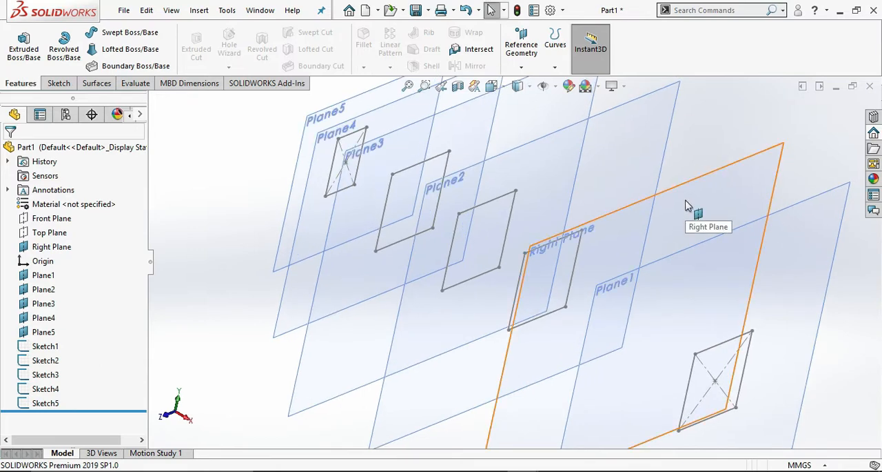
left_click(686, 205)
left_click(742, 164)
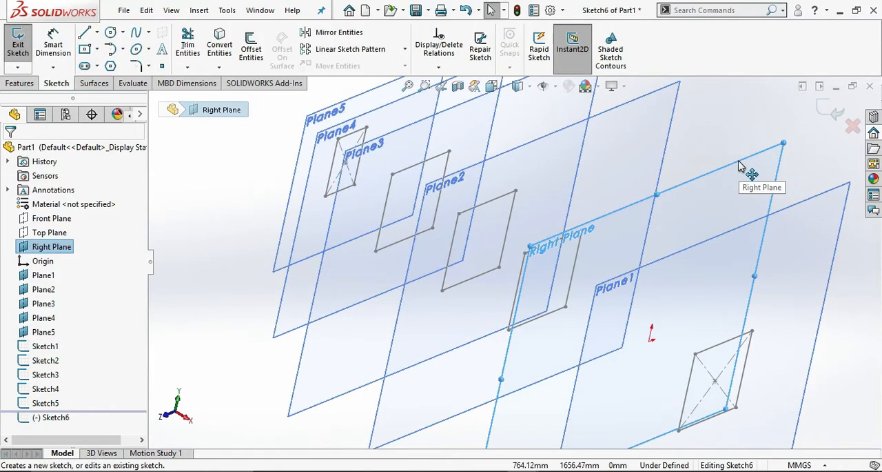
key("ctrl+8")
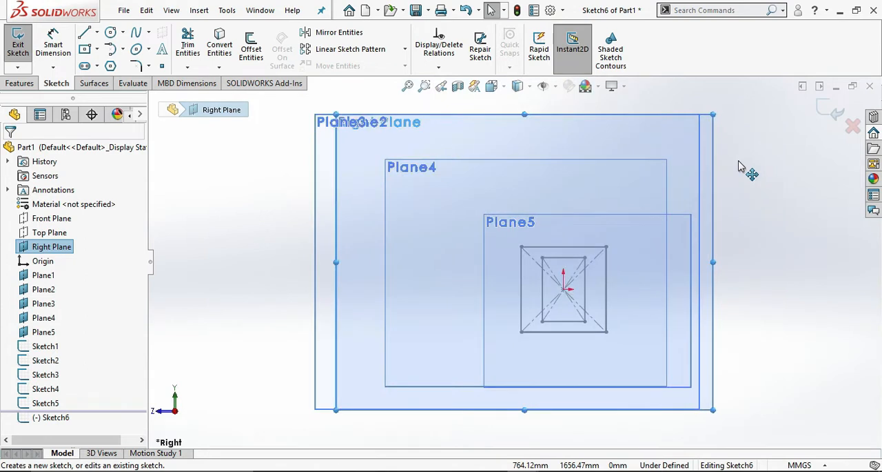
Draw a center rectangle about 1278 mm wide, centred slightly below the origin in the Right Plane sketch.
left_click(85, 50)
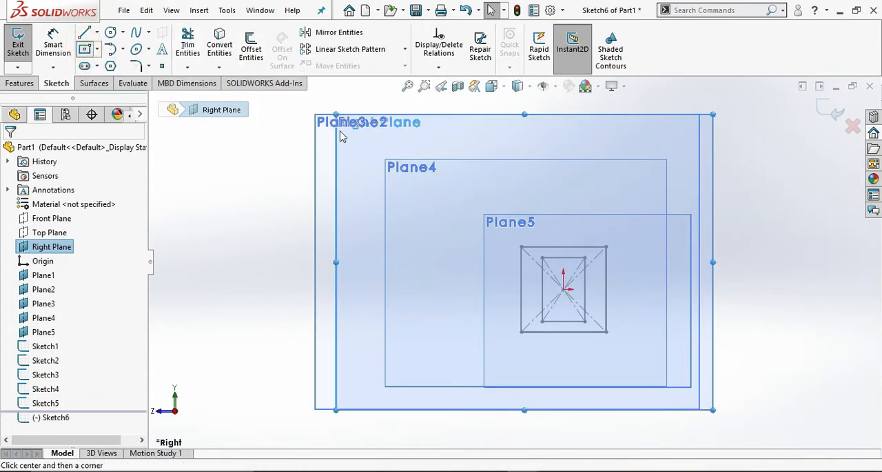
left_click(564, 309)
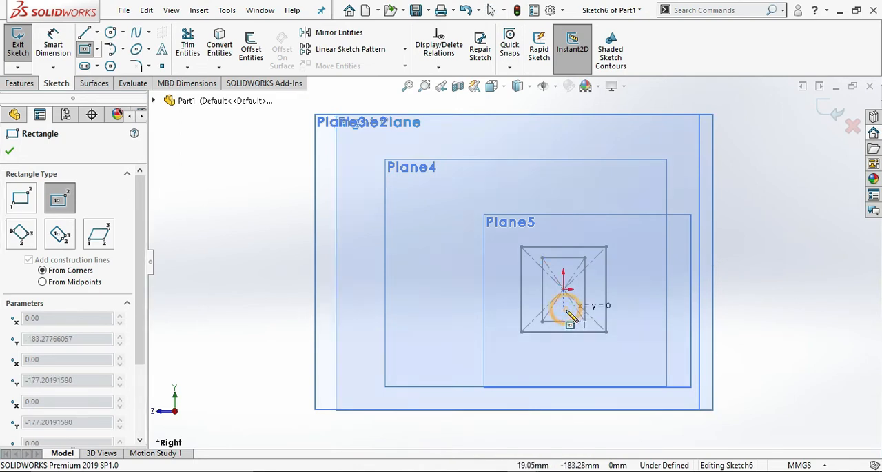
left_click(632, 376)
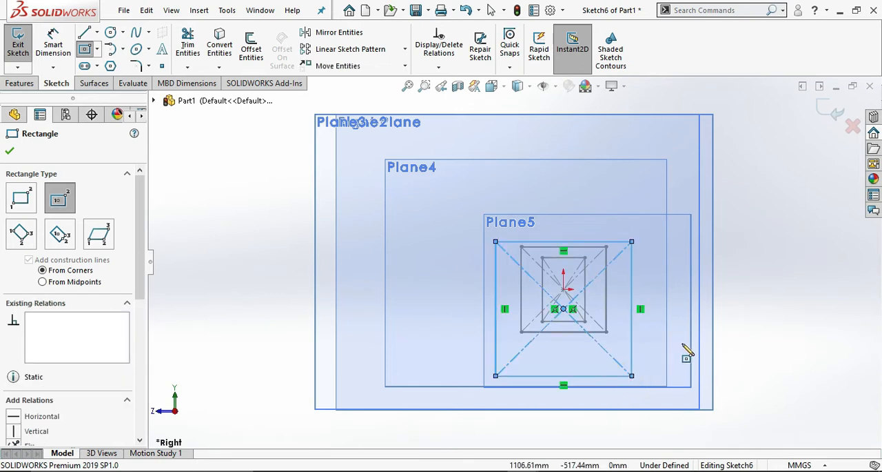
Dimension the new rectangle to 1000 mm wide and 1250 mm high.
right_click_drag(761, 338, 756, 289)
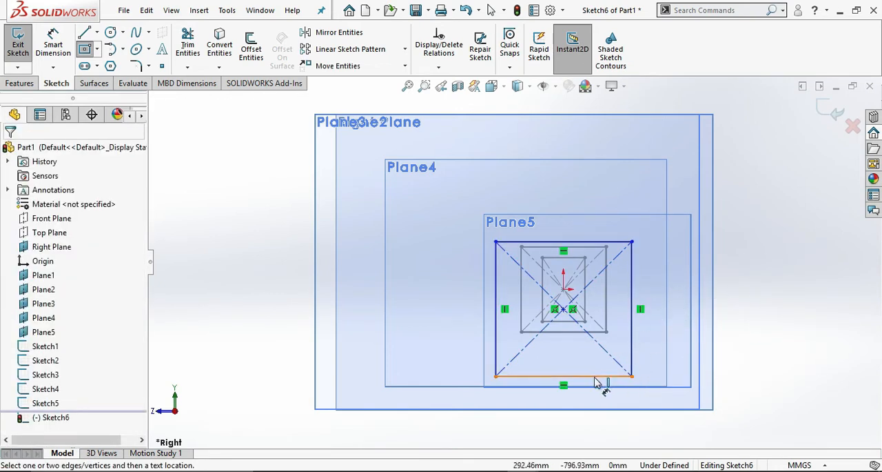
left_click(596, 429)
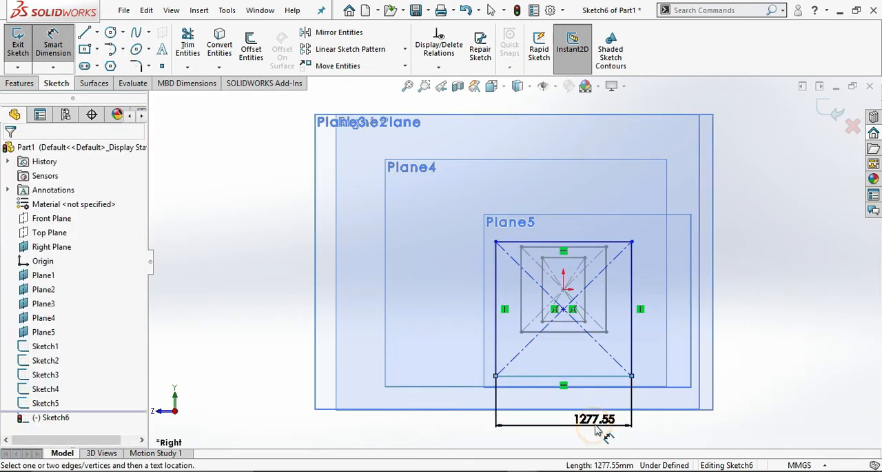
type("1")
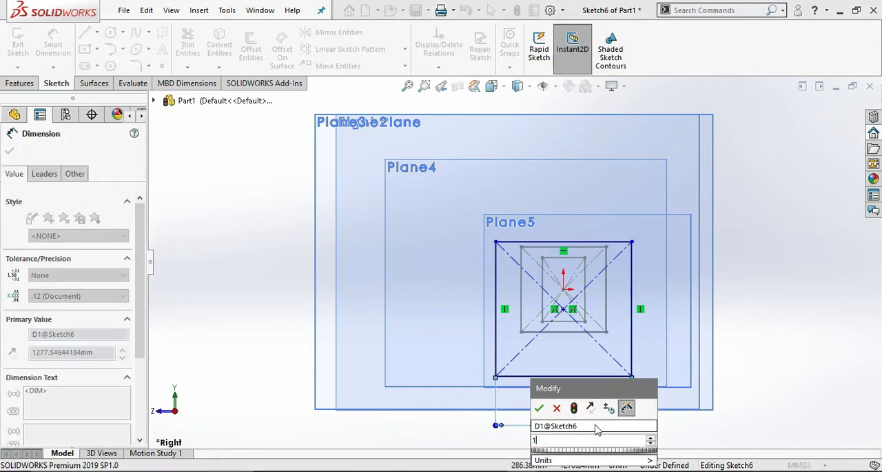
type("000")
key("Return")
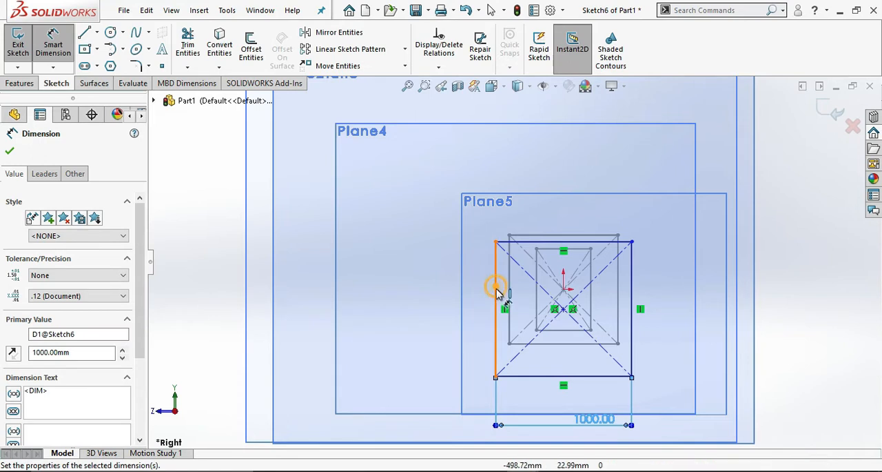
left_click(479, 302)
left_click(486, 312)
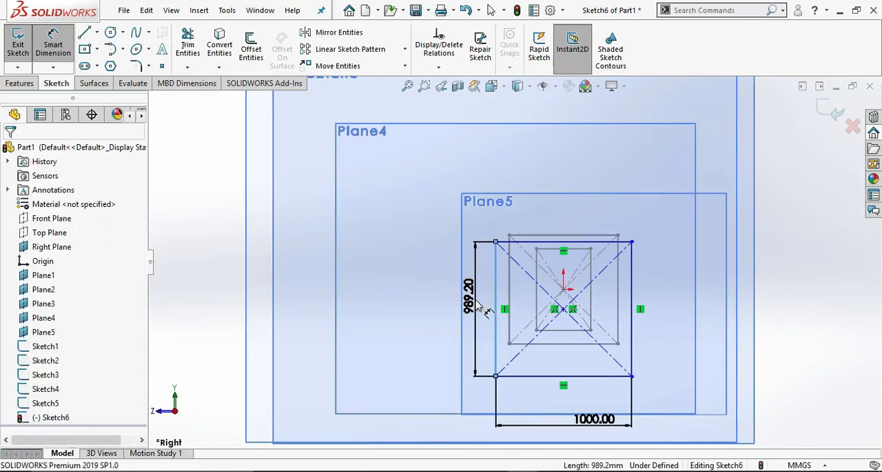
type("1250")
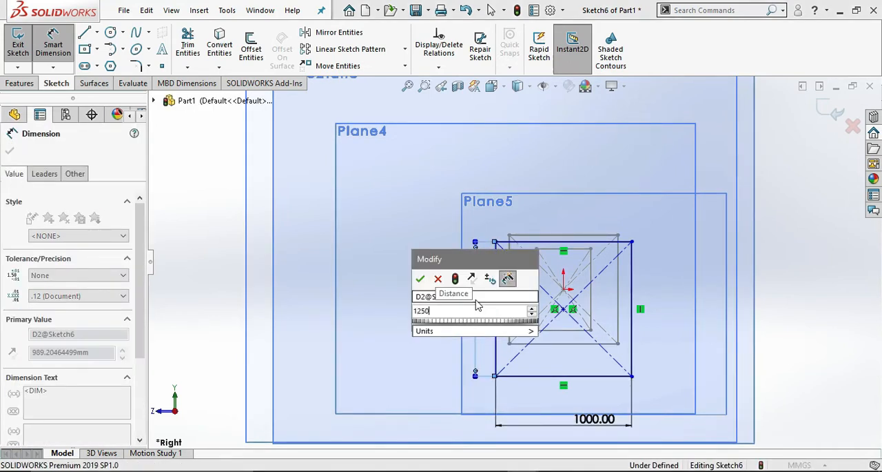
key("Return")
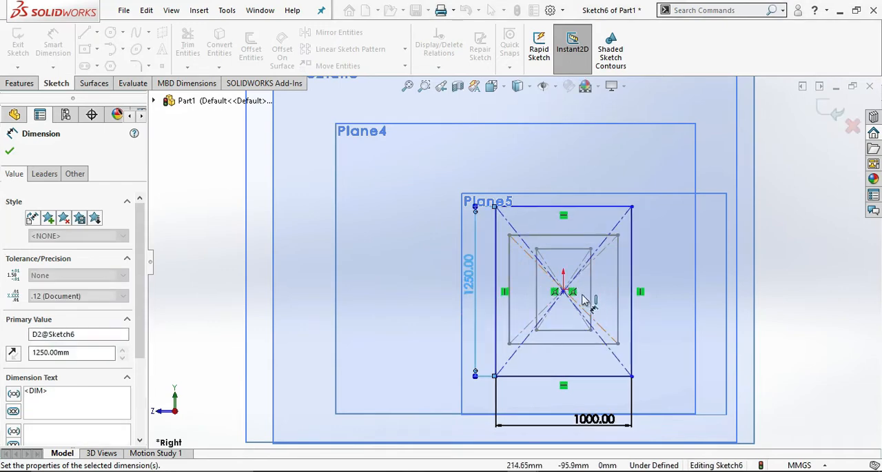
Dimension the vertical distance from the origin to the rectangle's bottom edge as 550 mm.
scroll(583, 288, "down", 2)
scroll(582, 289, "down", 3)
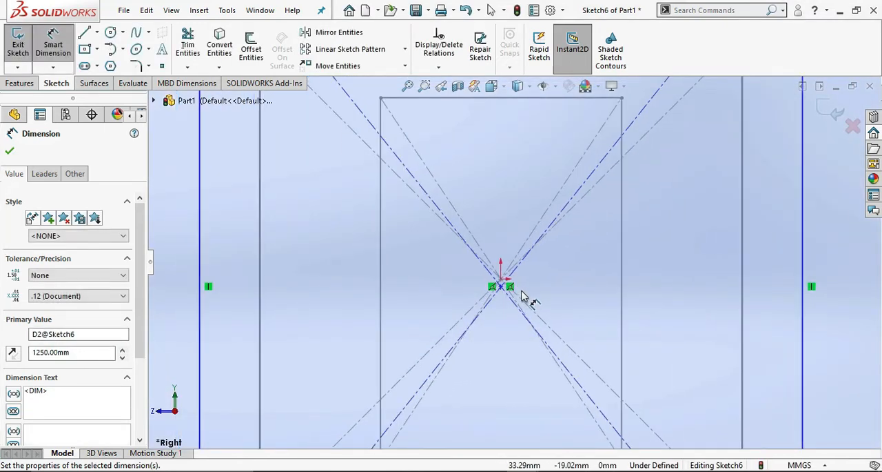
scroll(522, 295, "down", 4)
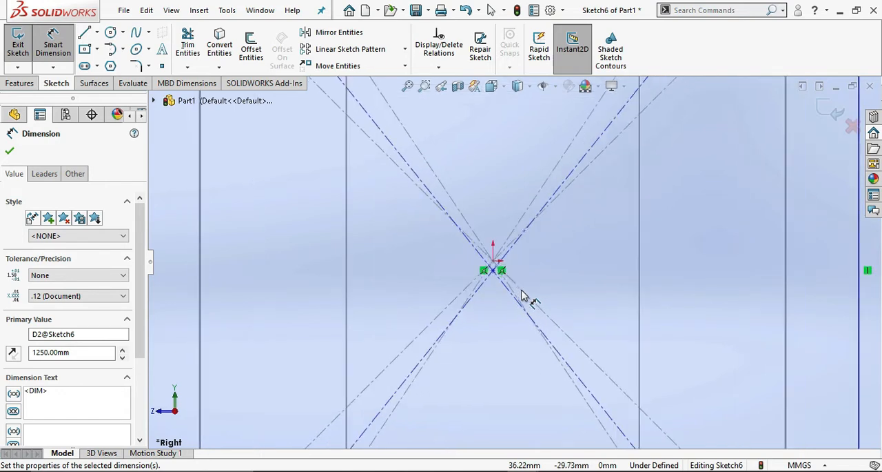
scroll(522, 295, "up", 4)
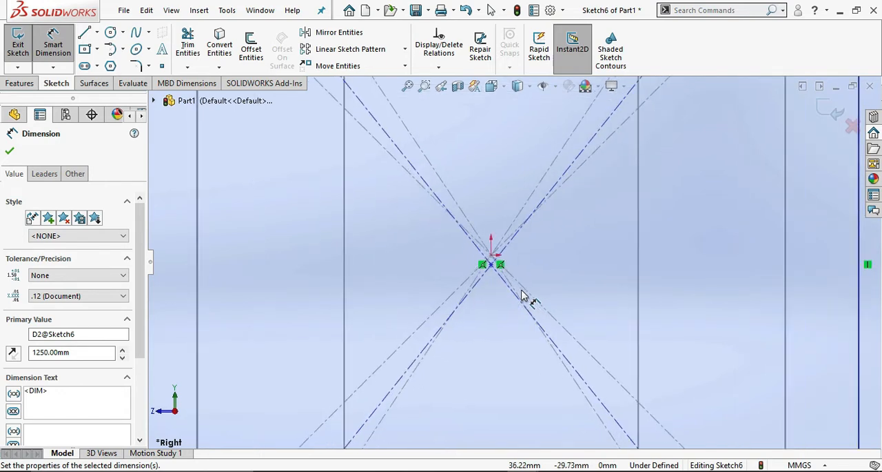
left_click(499, 257)
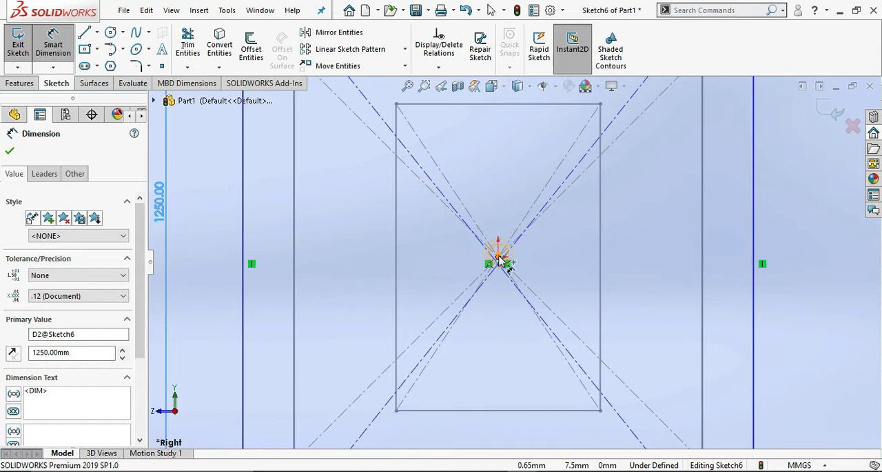
scroll(517, 307, "up", 4)
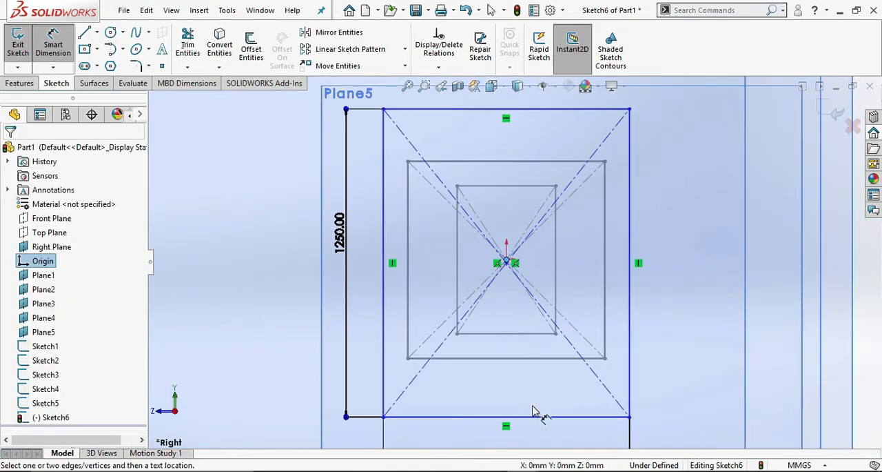
left_click(535, 417)
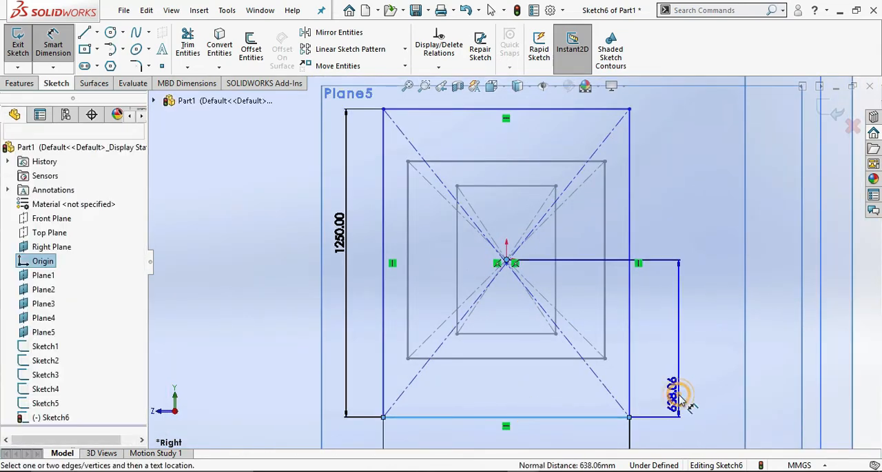
left_click(686, 403)
type("500")
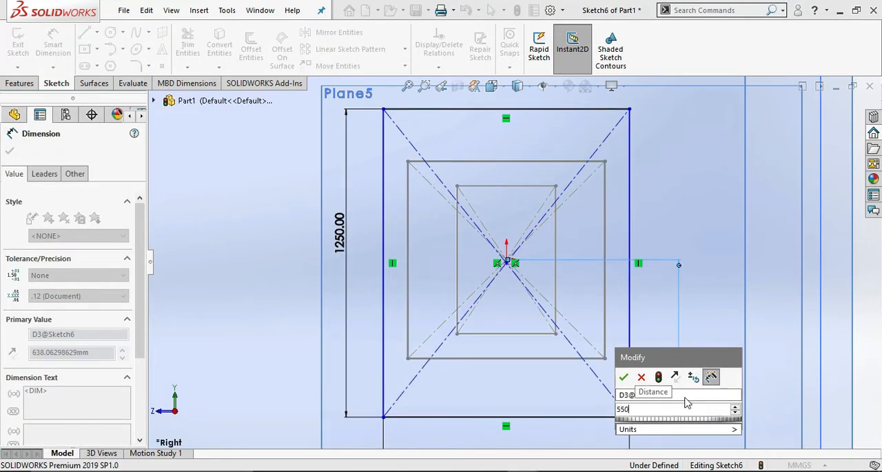
key("Return")
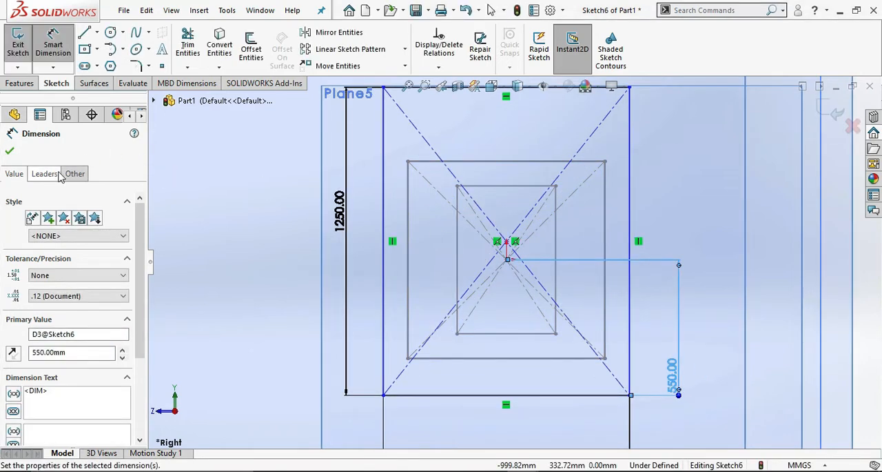
Draw an inverted U from the rectangle's bottom edge with two vertical lines about 1531 mm long joined by a tangent arc above the rectangle.
left_click(84, 33)
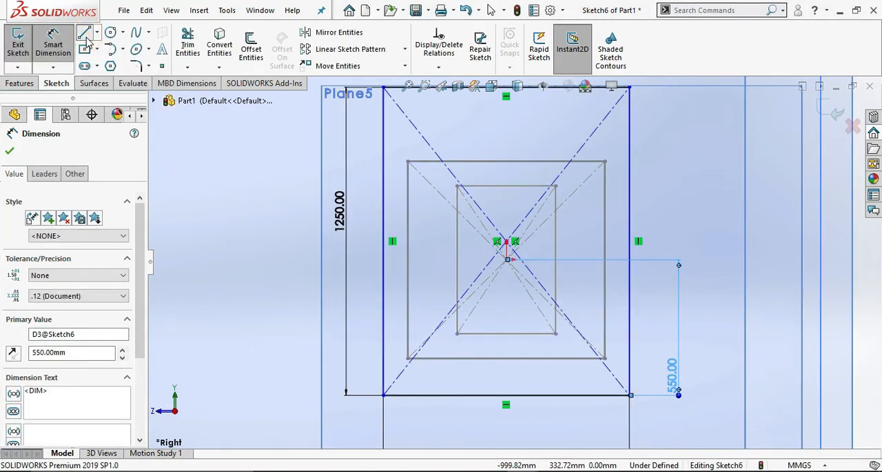
left_click(448, 395)
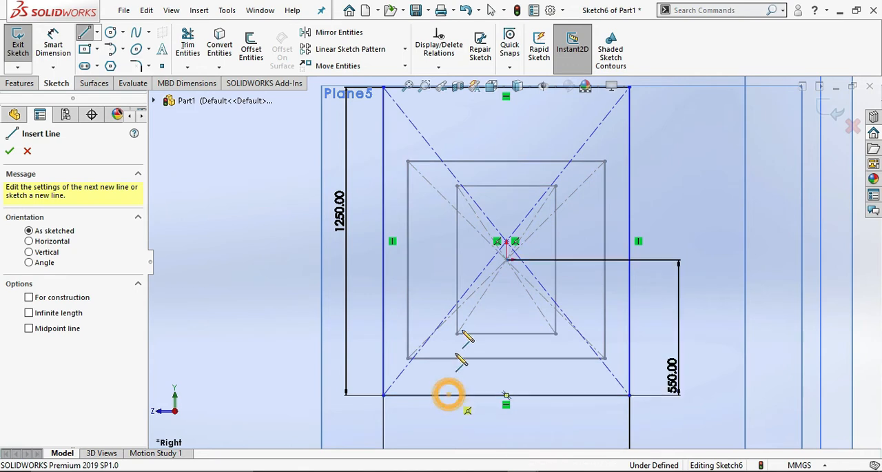
scroll(468, 171, "up", 2)
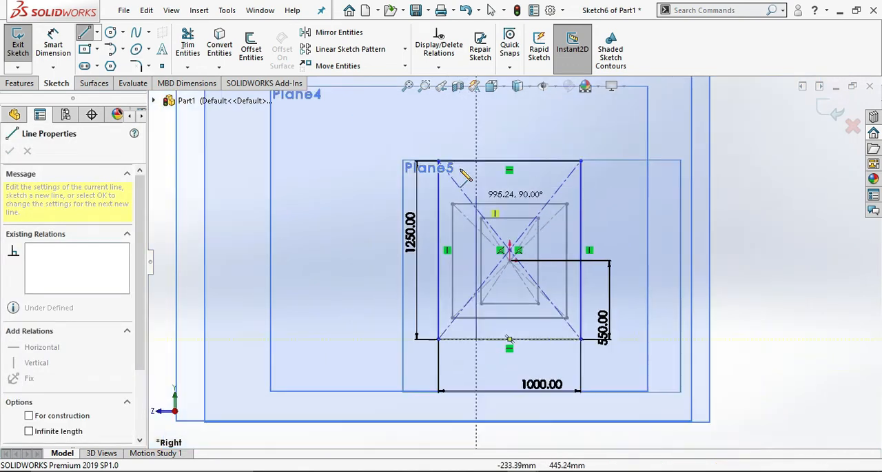
left_click(476, 119)
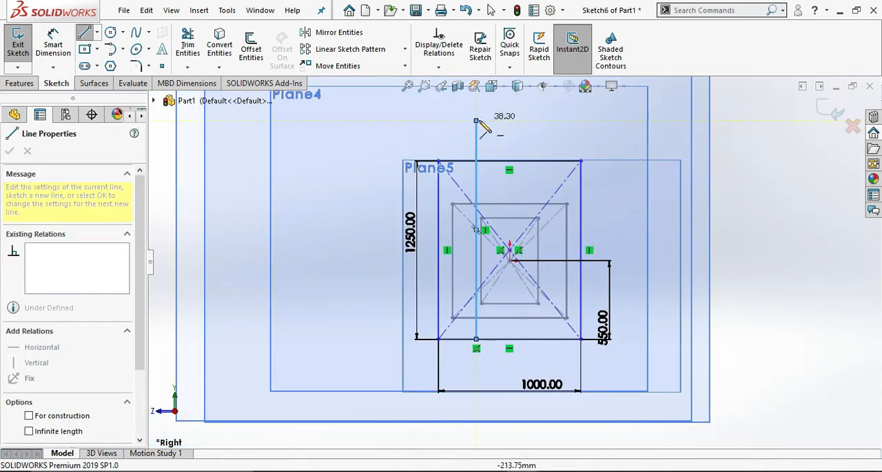
double_click(475, 120)
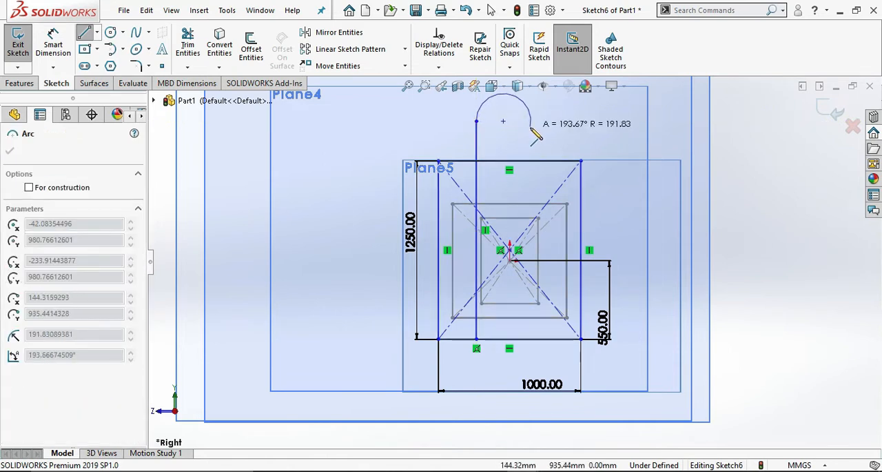
left_click(531, 120)
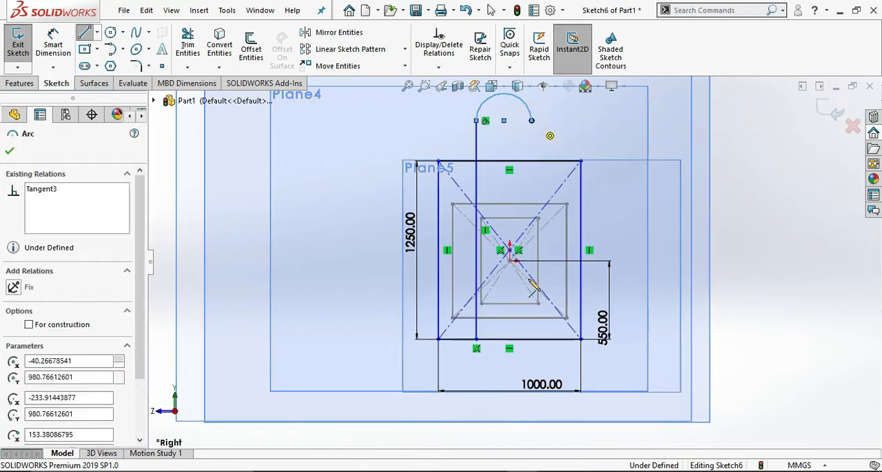
left_click(534, 340)
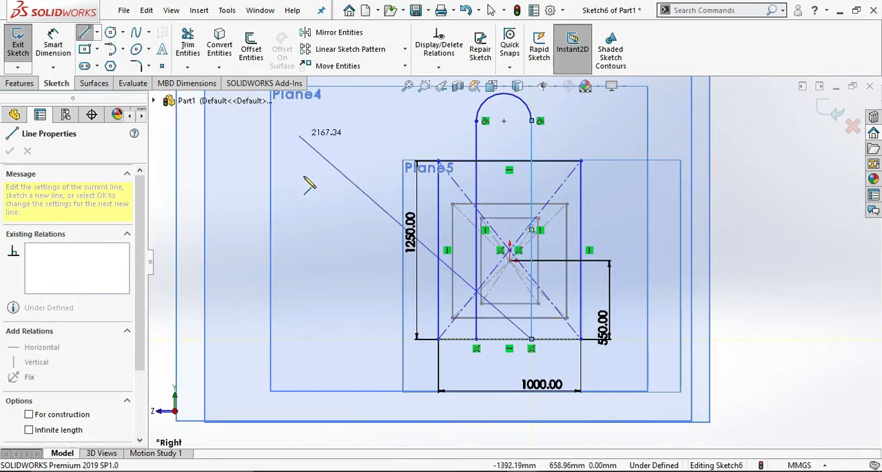
key("Escape")
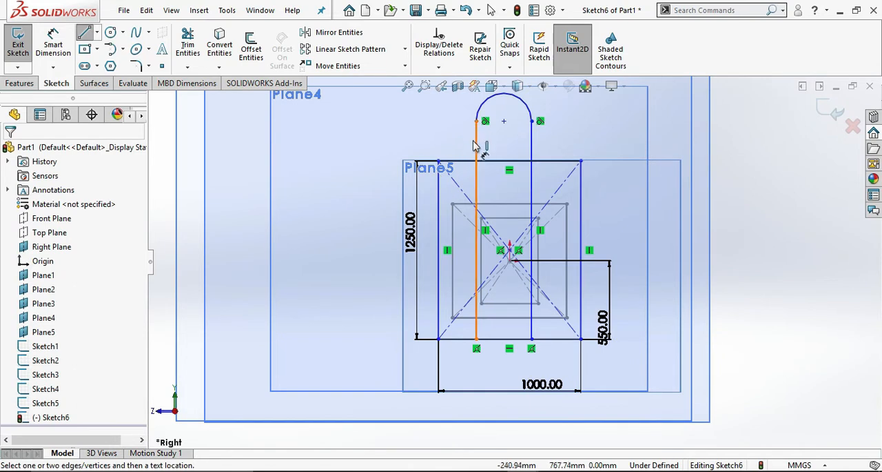
Dimension the horizontal distance from the inverted U's left vertical line to the origin as 200 mm.
left_click(477, 260)
left_click(510, 261)
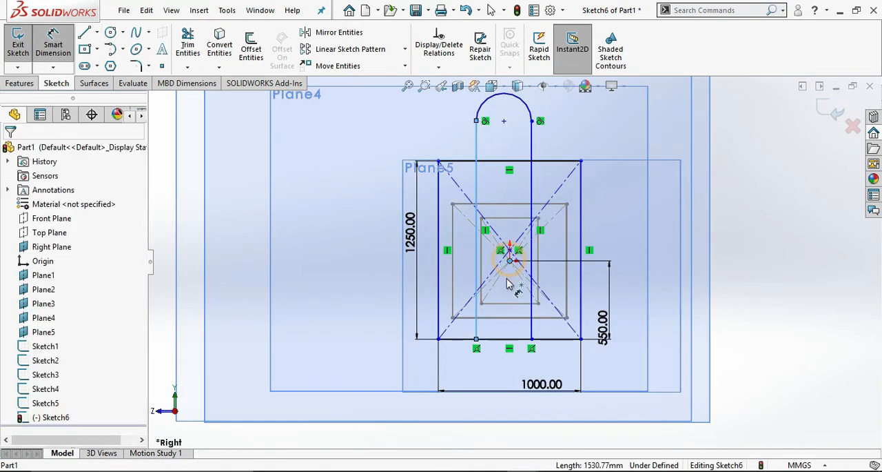
left_click(510, 370)
type("200")
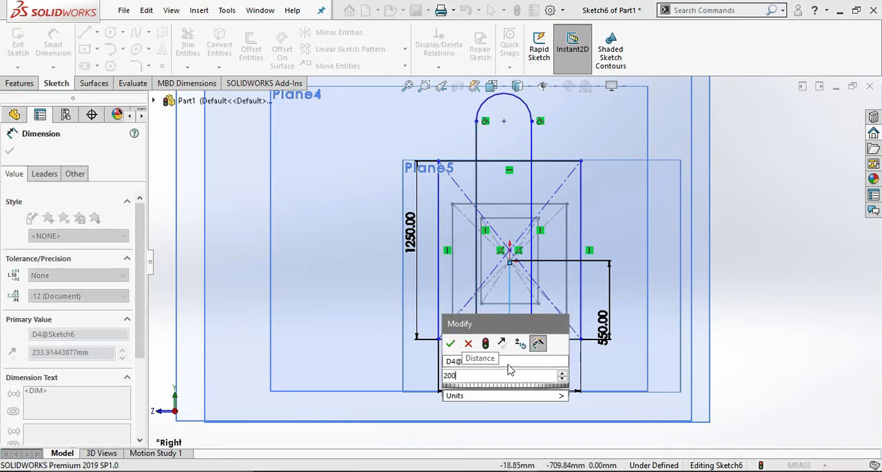
key("Return")
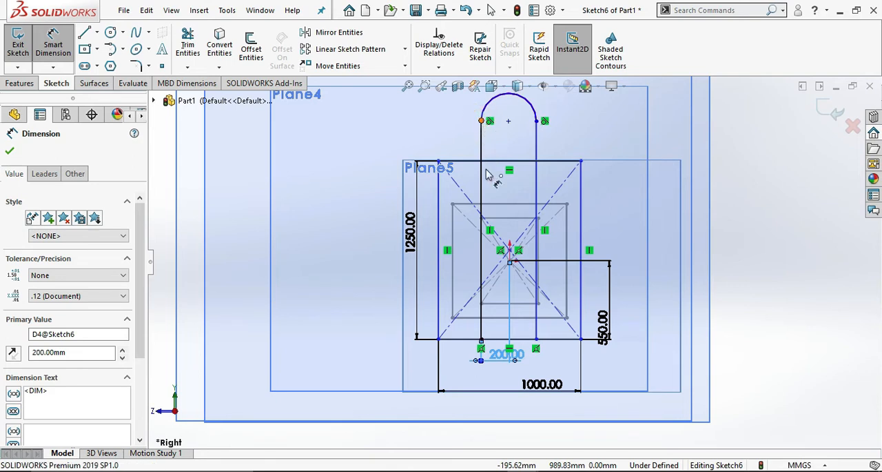
Dimension the vertical distance from the arc's left endpoint to the rectangle's bottom edge as 1500 mm and finish the sketch.
left_click(482, 120)
left_click(473, 339)
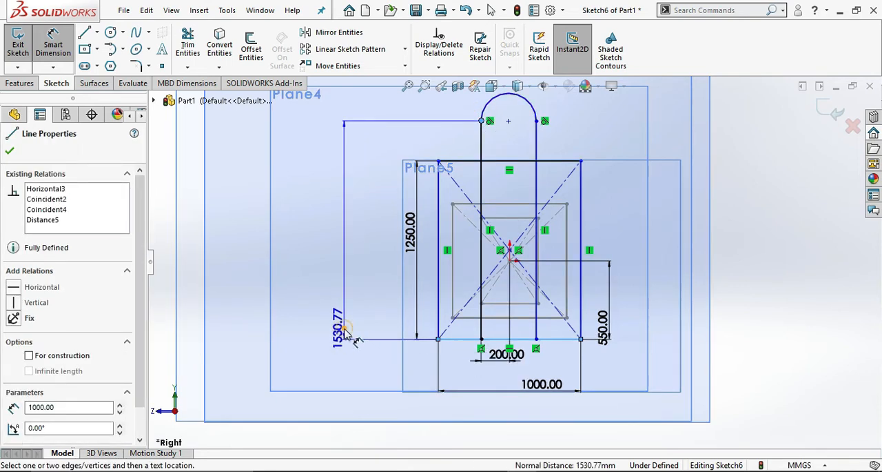
left_click(345, 332)
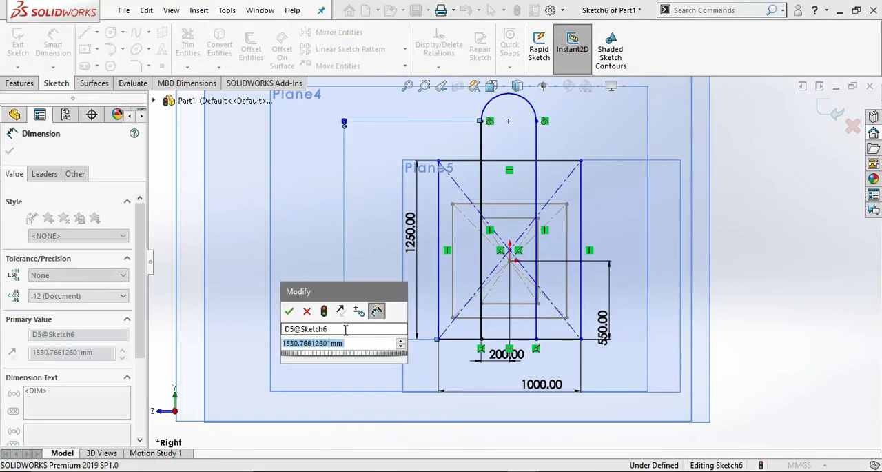
type("1500")
key("Return")
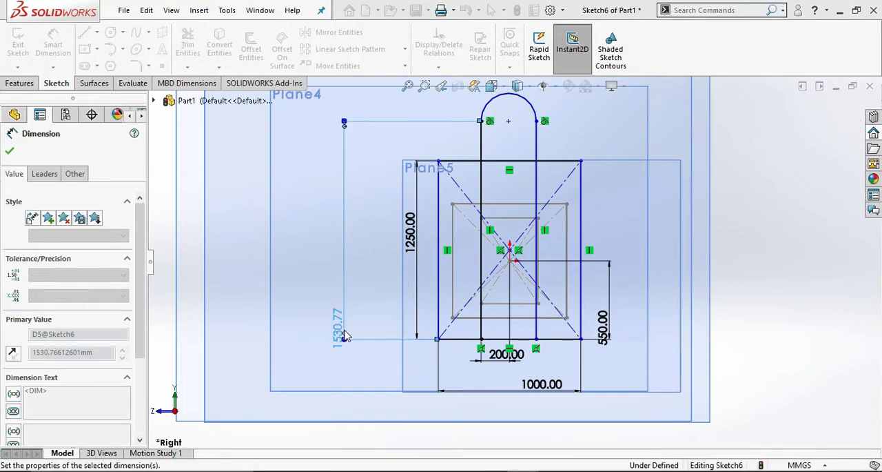
left_click(13, 150)
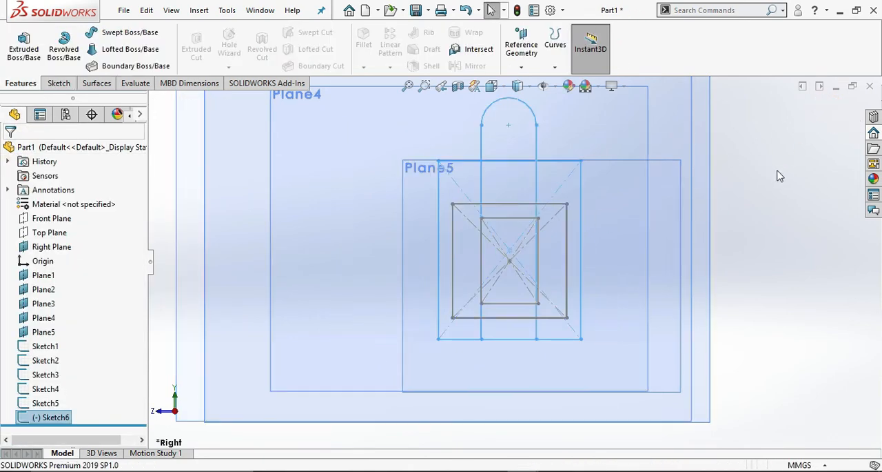
Start a new 3D sketch for lines linking the profiles.
mouse_move(778, 170)
middle_mouse_down()
mouse_move(800, 224)
mouse_move(827, 233)
mouse_move(811, 231)
middle_mouse_up()
scroll(798, 220, "up", 3)
left_click(63, 84)
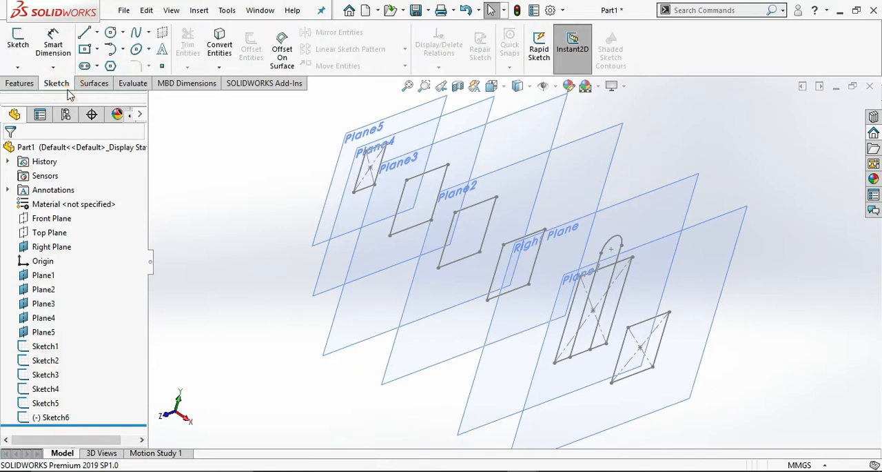
left_click(18, 68)
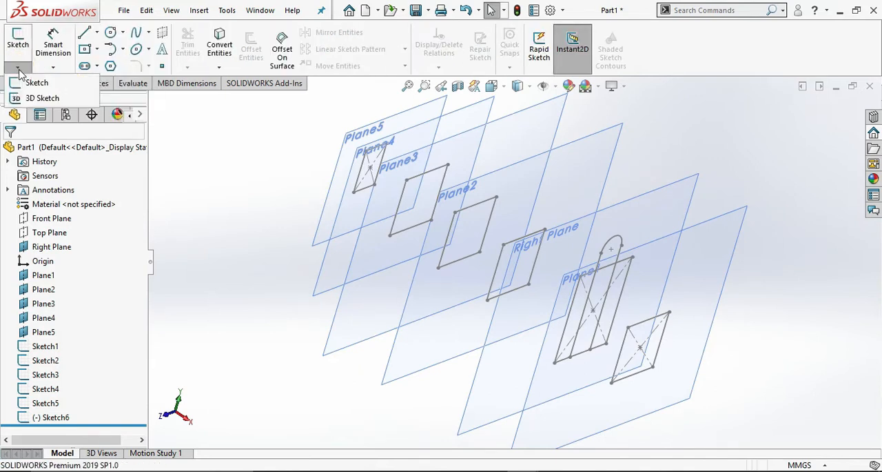
left_click(40, 98)
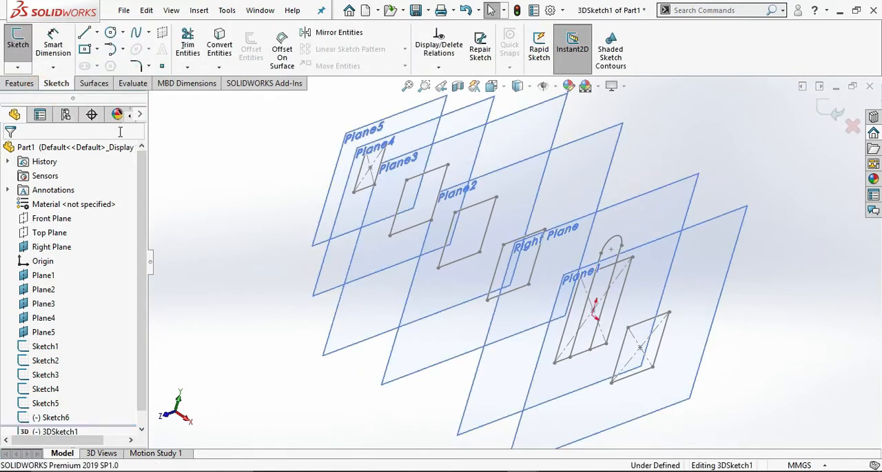
scroll(312, 143, "down", 3)
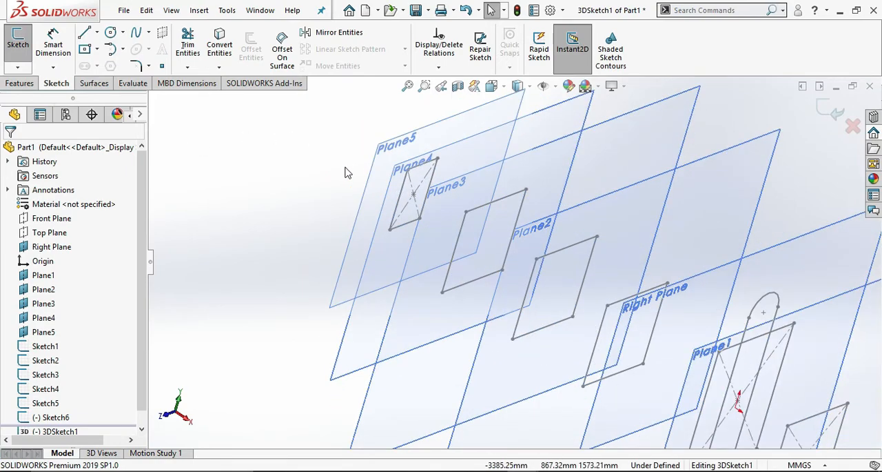
mouse_move(351, 169)
middle_mouse_down()
mouse_move(361, 181)
mouse_move(354, 165)
mouse_move(339, 160)
mouse_move(365, 165)
middle_mouse_up()
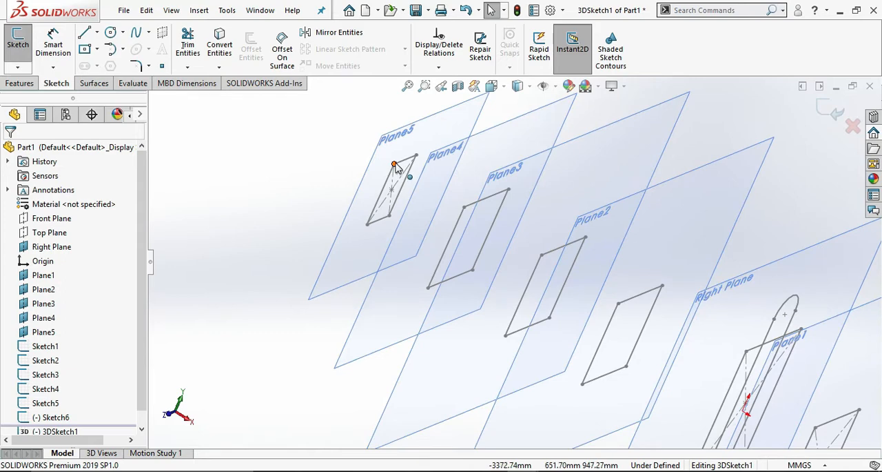
Draw three chained lines connecting the upper front corners of the rectangles from Plane5 through Plane4 and Plane3 to Plane2.
left_click(402, 172)
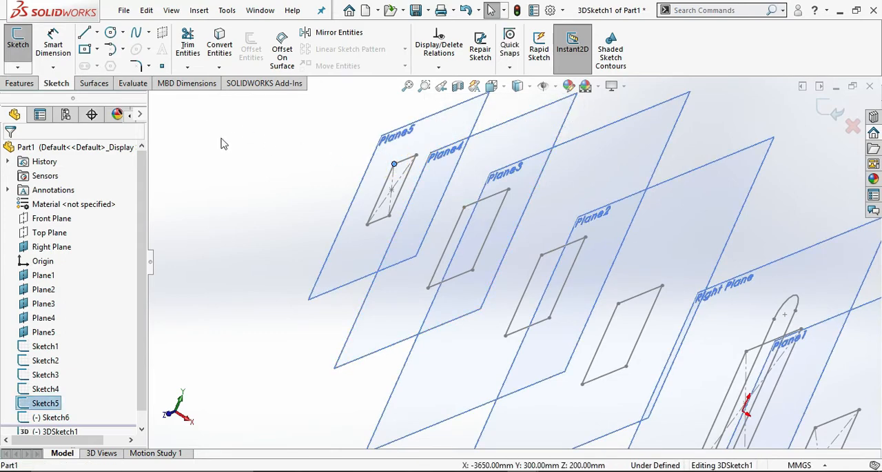
left_click(84, 34)
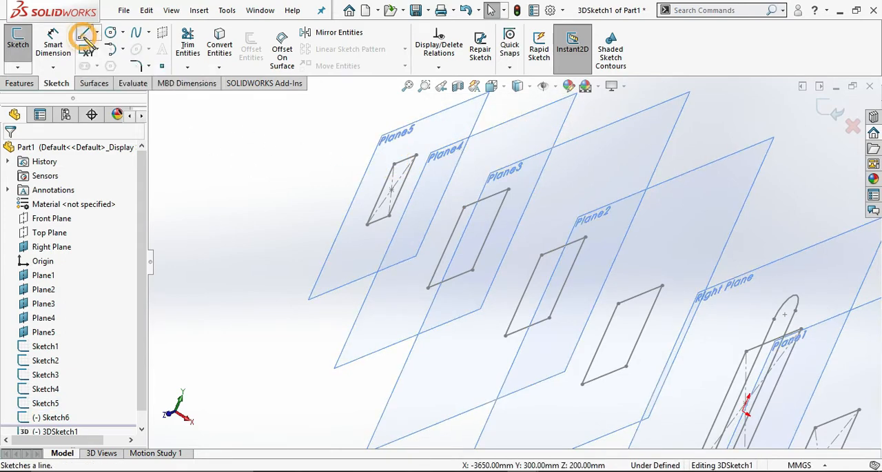
left_click(393, 164)
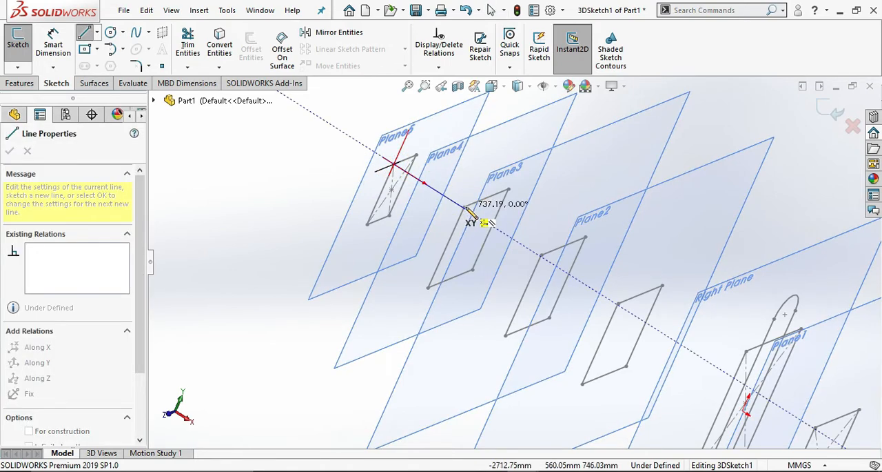
scroll(473, 210, "down", 3)
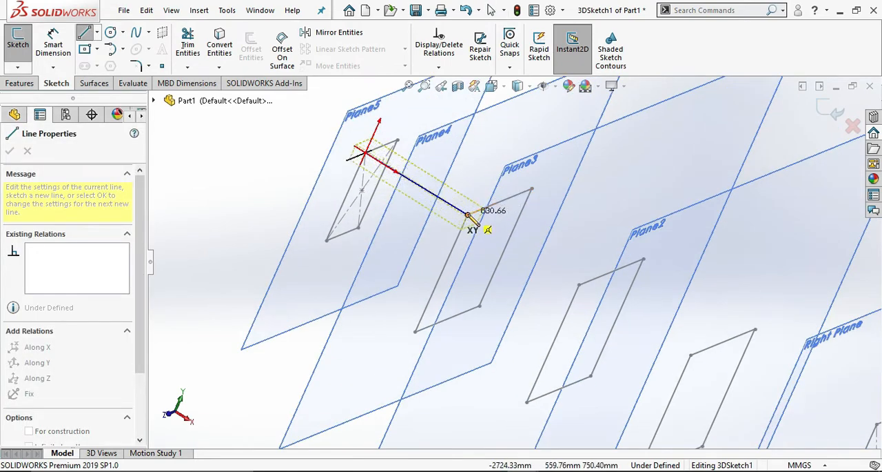
mouse_move(479, 216)
middle_mouse_down()
mouse_move(477, 181)
mouse_move(503, 204)
mouse_move(498, 241)
middle_mouse_up()
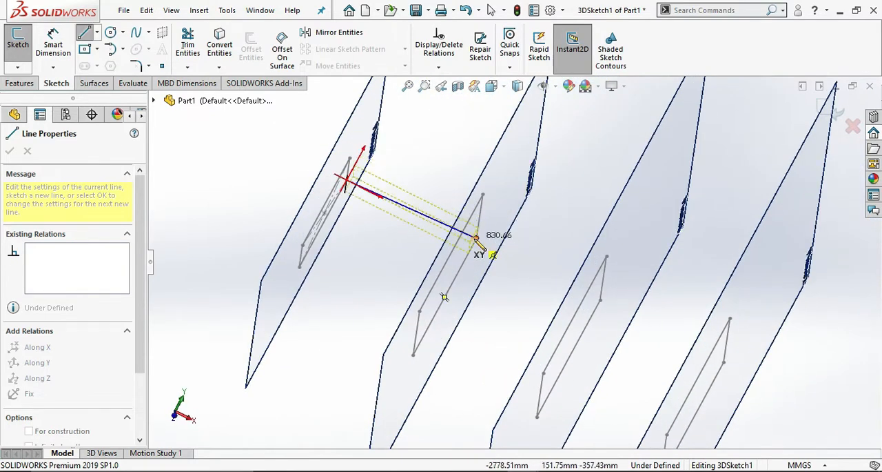
left_click(476, 239)
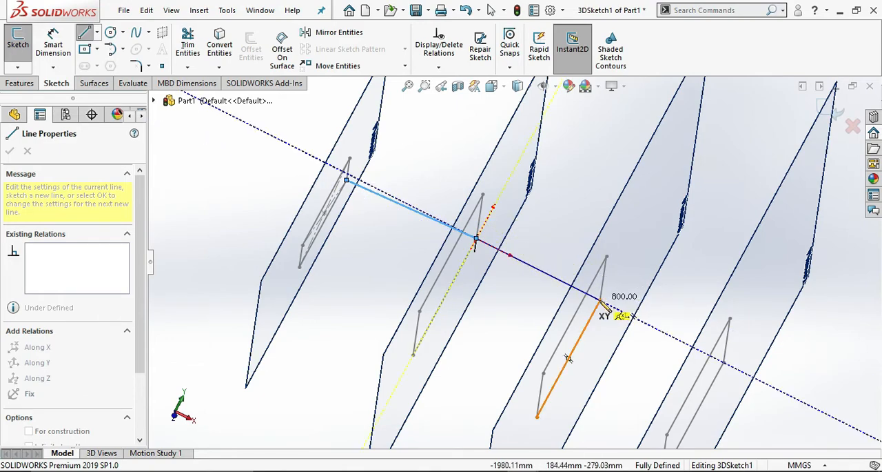
mouse_move(636, 321)
middle_mouse_down()
mouse_move(640, 338)
mouse_move(601, 345)
mouse_move(566, 330)
mouse_move(577, 318)
mouse_move(572, 352)
middle_mouse_up()
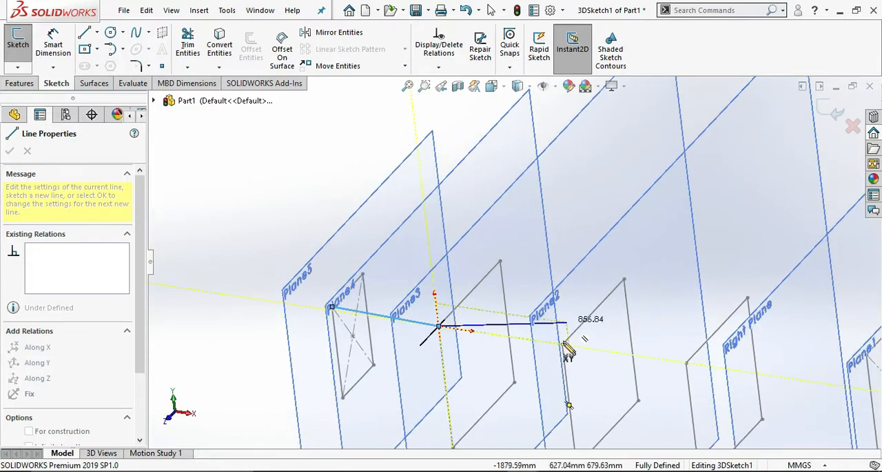
left_click(562, 343)
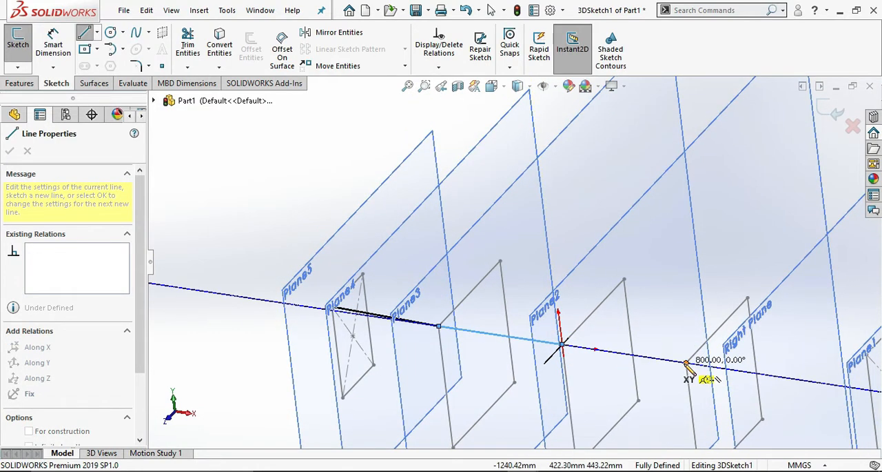
left_click(686, 362)
Continue the upper front line chain to the Right Plane rectangle's corner and end it at the Plane1 rectangle's corner.
scroll(772, 355, "up", 3)
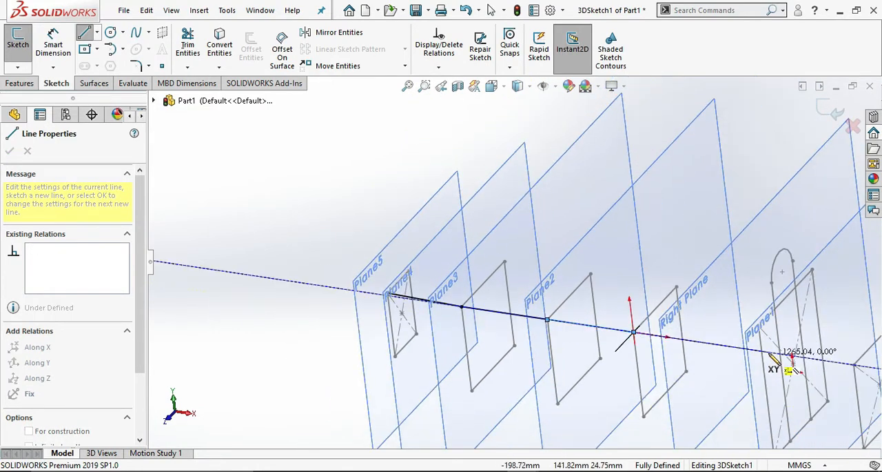
scroll(706, 309, "down", 4)
scroll(708, 310, "down", 2)
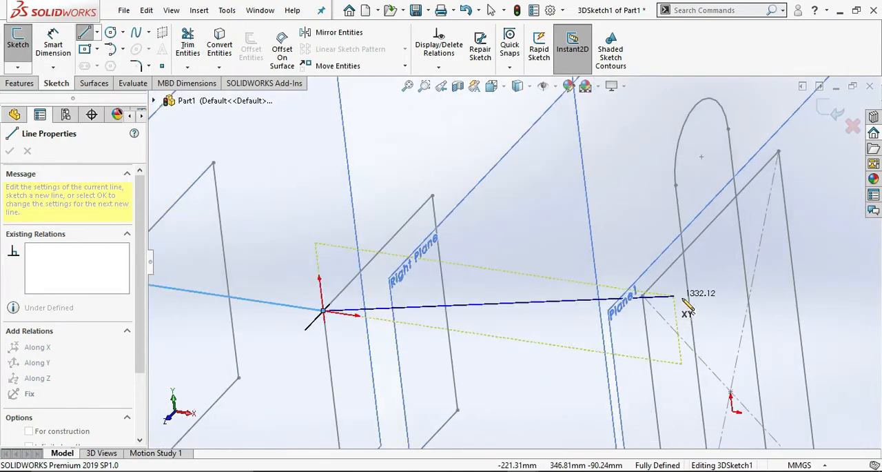
left_click(643, 296)
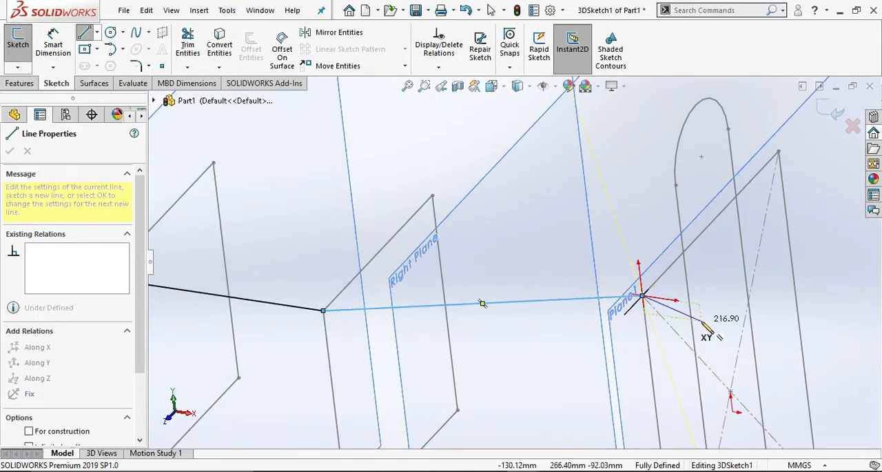
scroll(662, 329, "up", 3)
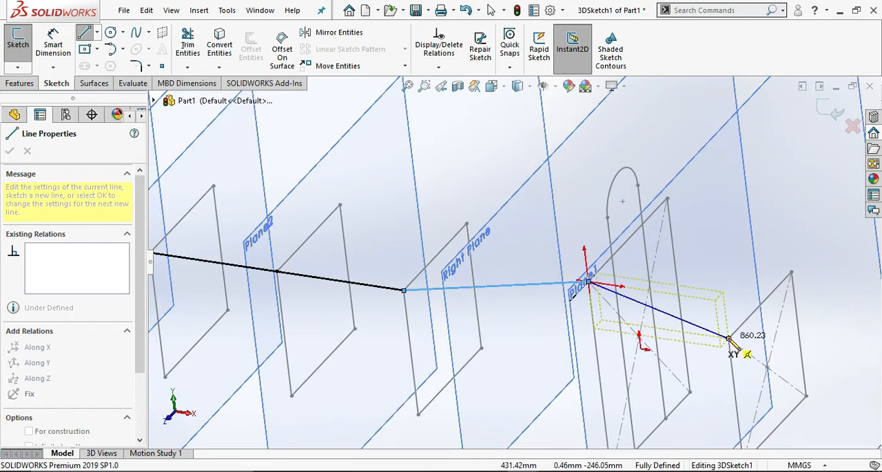
left_click(729, 338)
key("Escape")
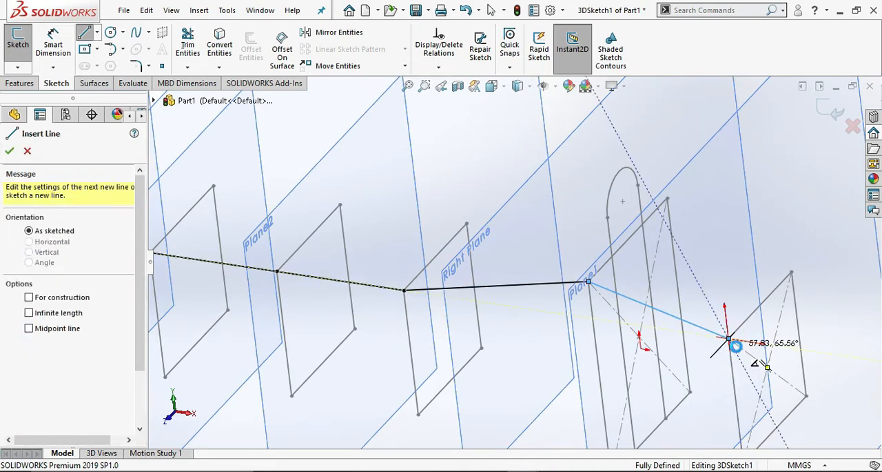
Draw three chained lines connecting the upper rear corners of the rectangles from Plane5 through Plane4 and Plane3 to Plane2.
scroll(502, 238, "up", 3)
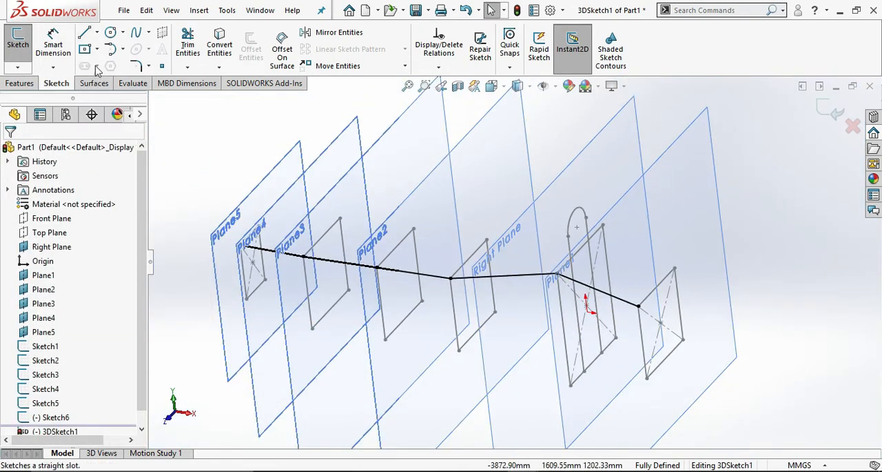
left_click(84, 32)
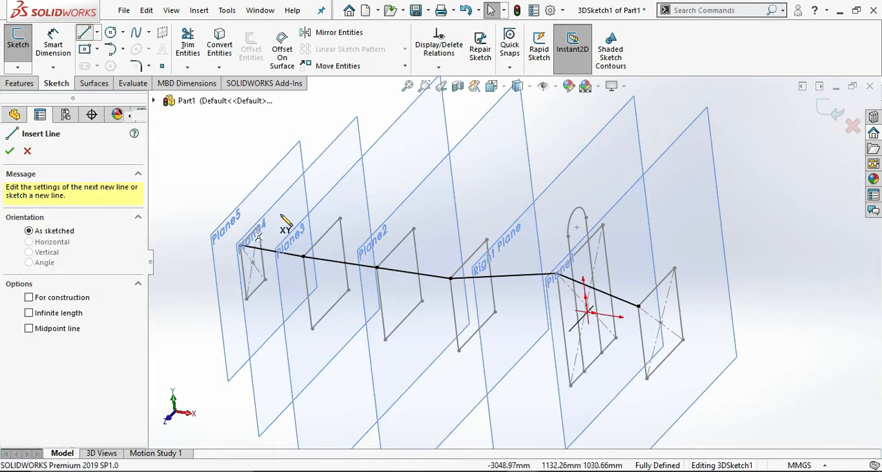
scroll(287, 222, "down", 2)
middle_click_drag(310, 247, 306, 233)
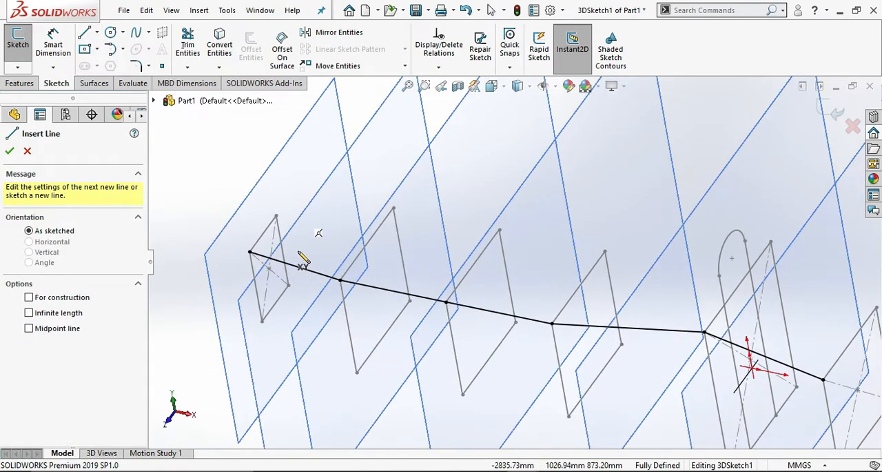
mouse_move(277, 218)
left_mouse_down()
mouse_move(400, 225)
mouse_move(394, 208)
left_mouse_up()
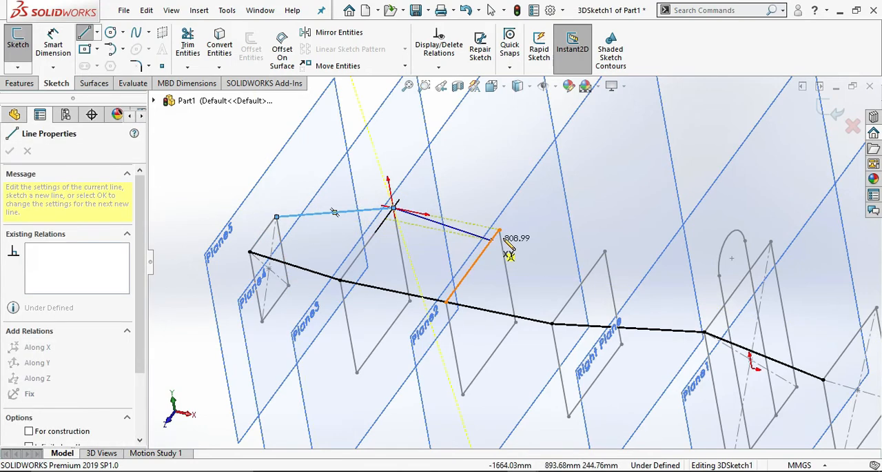
left_click(499, 228)
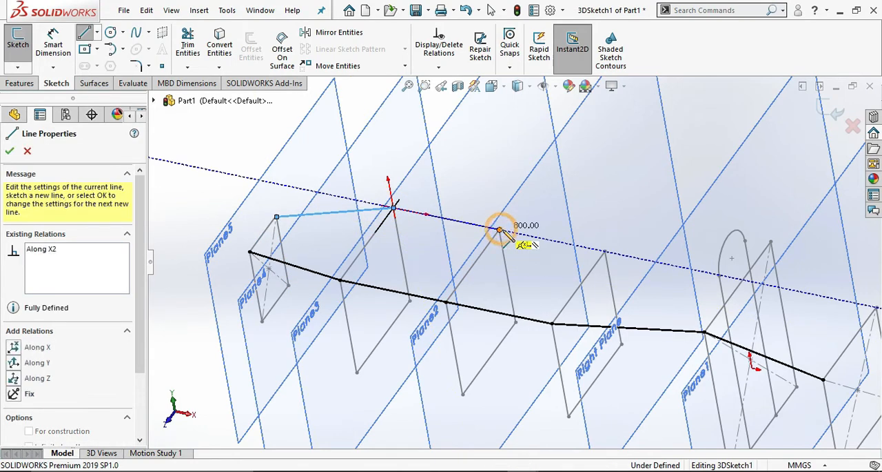
left_click(605, 250)
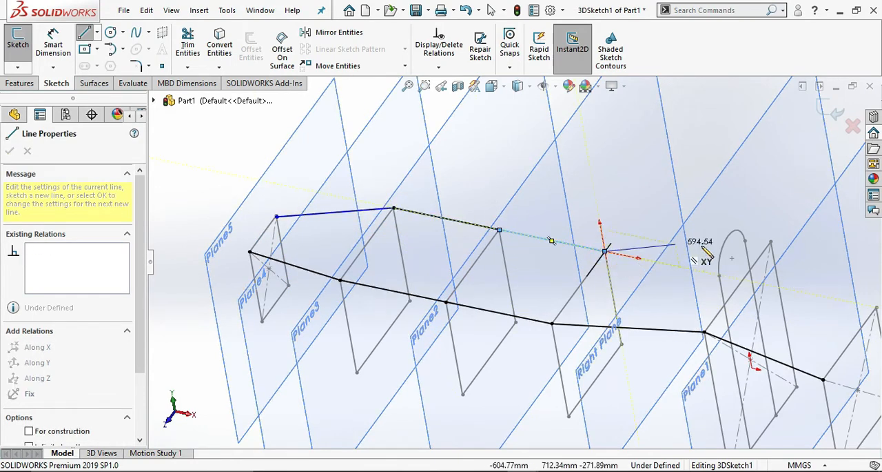
Extend the upper rear line chain to the Right Plane rectangle's corner and end it at the Plane1 rectangle's corner.
left_click(771, 242)
middle_click_drag(772, 256, 778, 266)
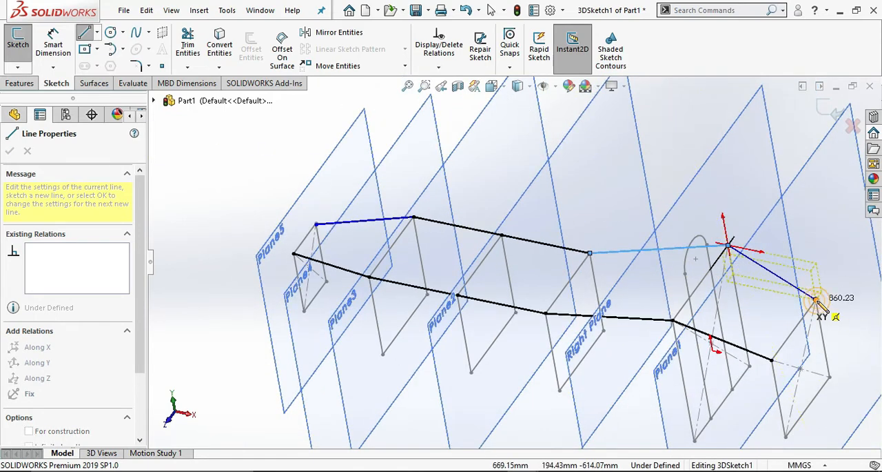
left_click(816, 300)
key("Escape")
key("Escape")
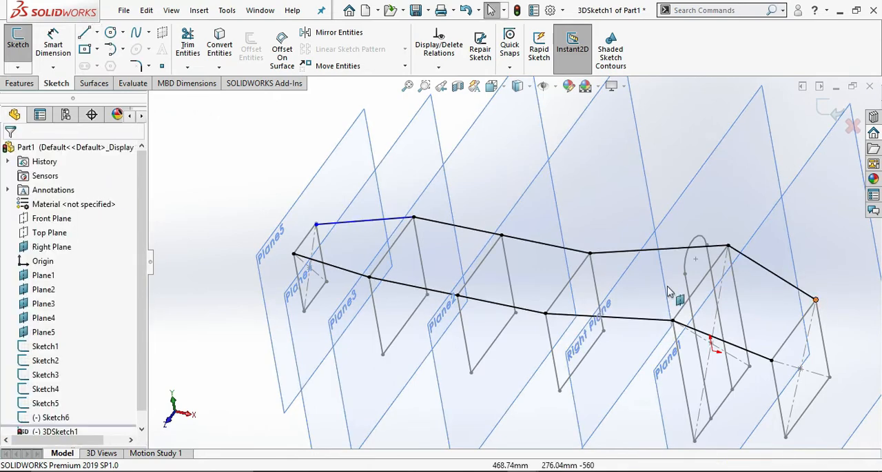
Draw five chained lines connecting the rectangles' lower front corners from Plane5 through Plane4, Plane3, Plane2 and the Right Plane to Plane1.
right_click_drag(196, 168, 179, 166)
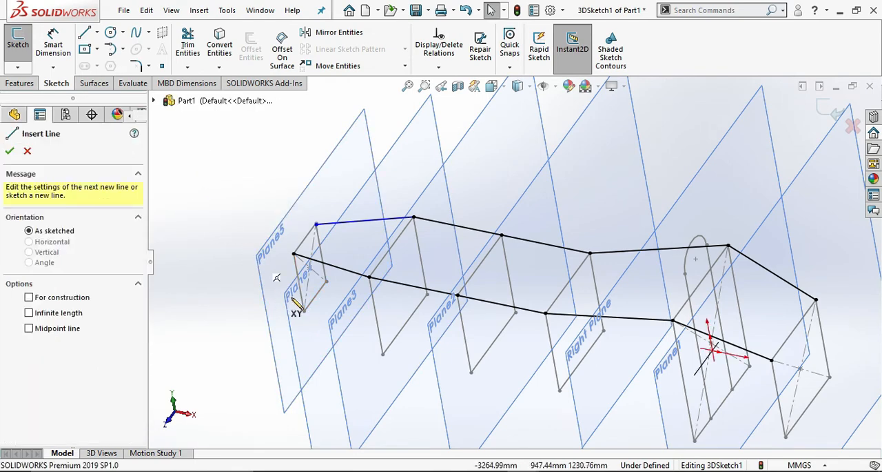
left_click(304, 311)
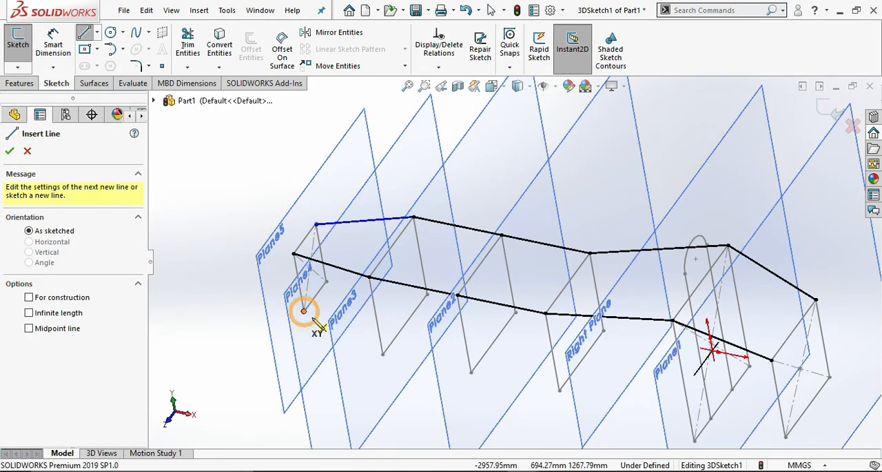
left_click(383, 354)
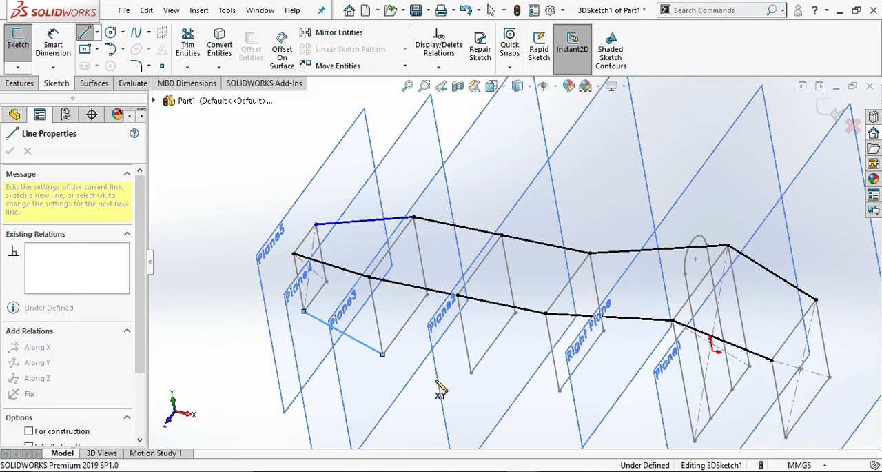
left_click(471, 373)
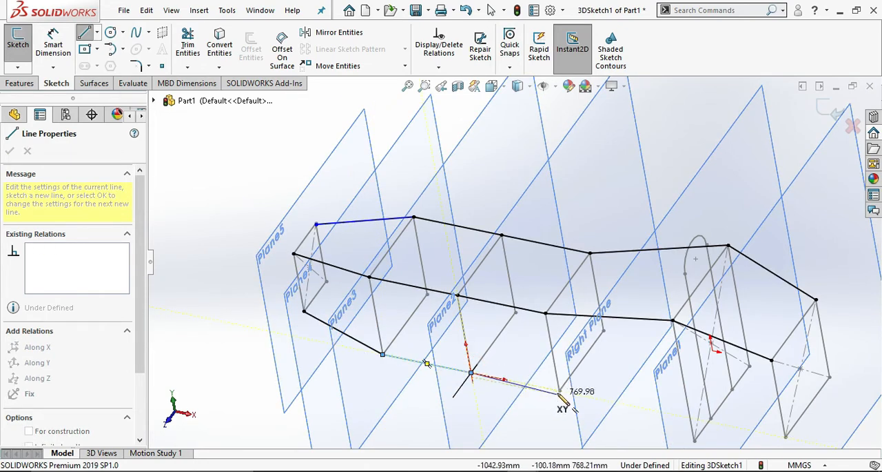
left_click(560, 391)
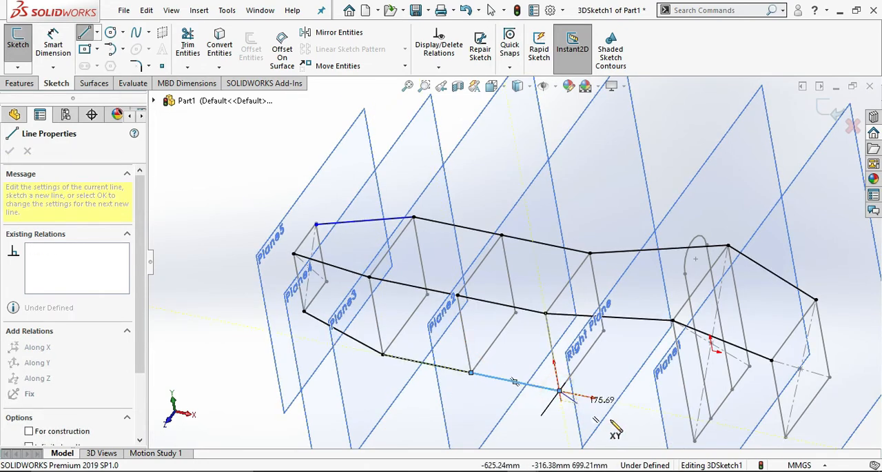
left_click(695, 440)
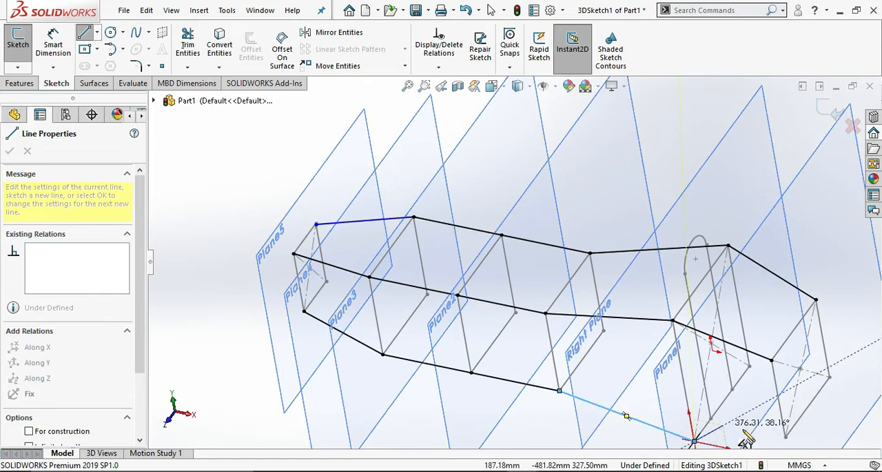
left_click(786, 437)
key("Escape")
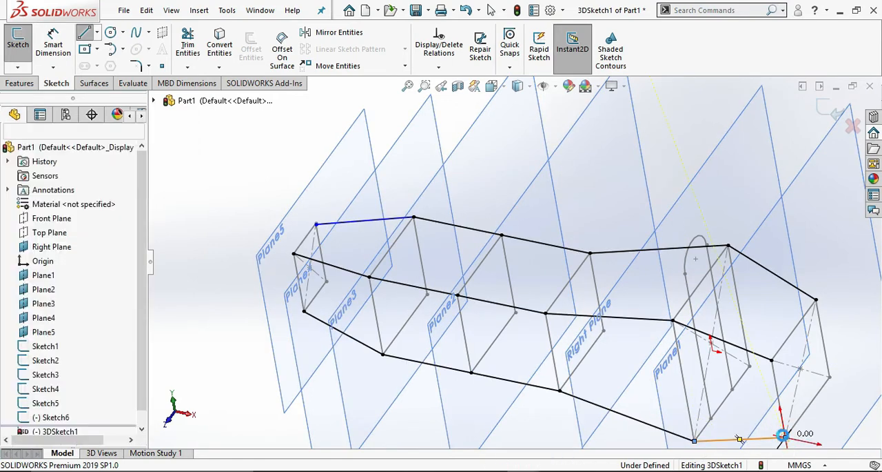
Trim away the misaligned upper rear line between Plane5 and Plane4 and redraw it exactly from corner to corner.
scroll(407, 207, "down", 6)
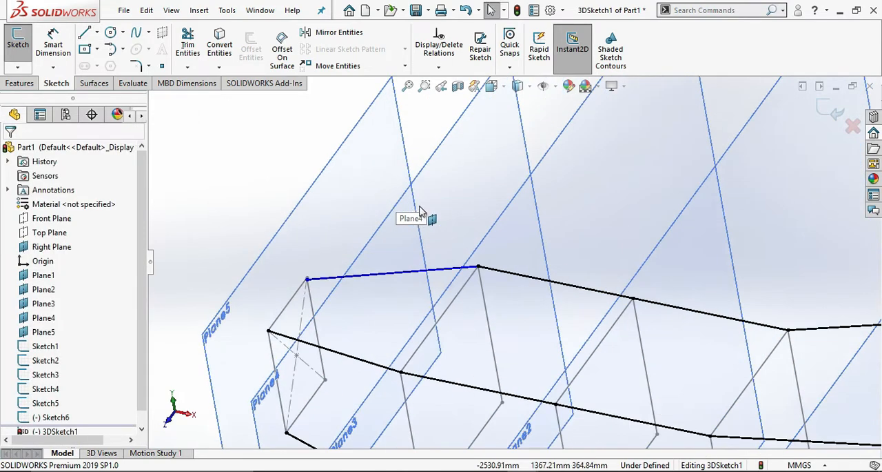
scroll(398, 238, "down", 4)
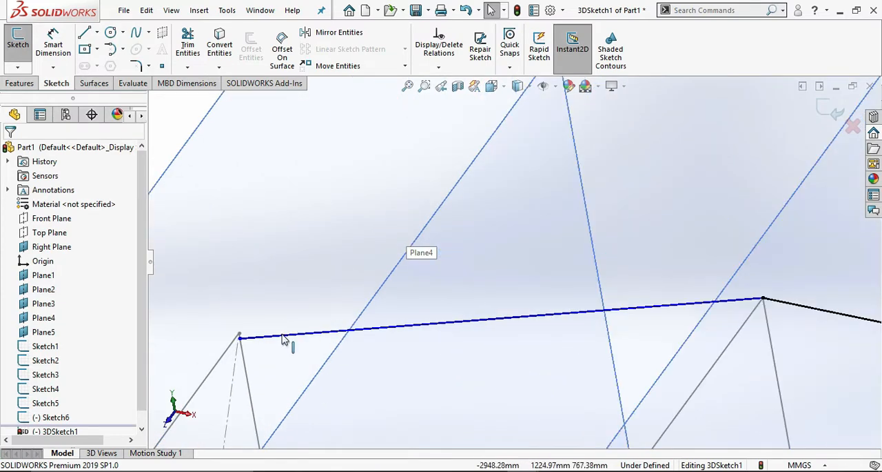
left_click(187, 44)
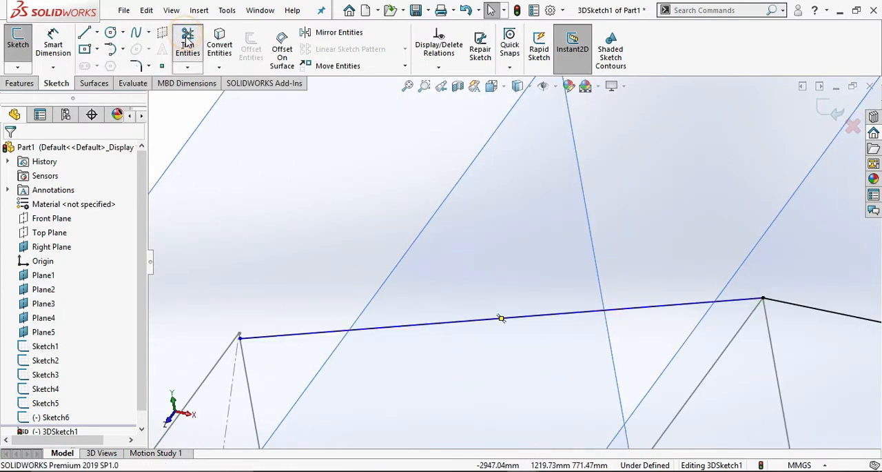
left_click(327, 337)
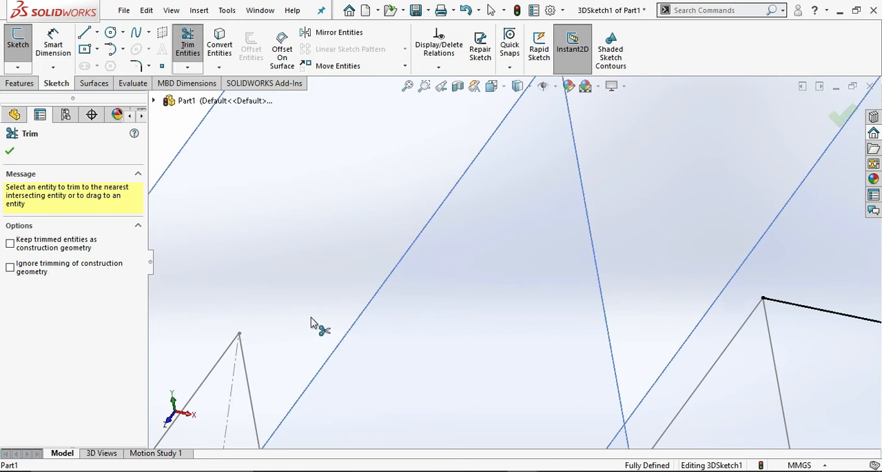
left_click(83, 32)
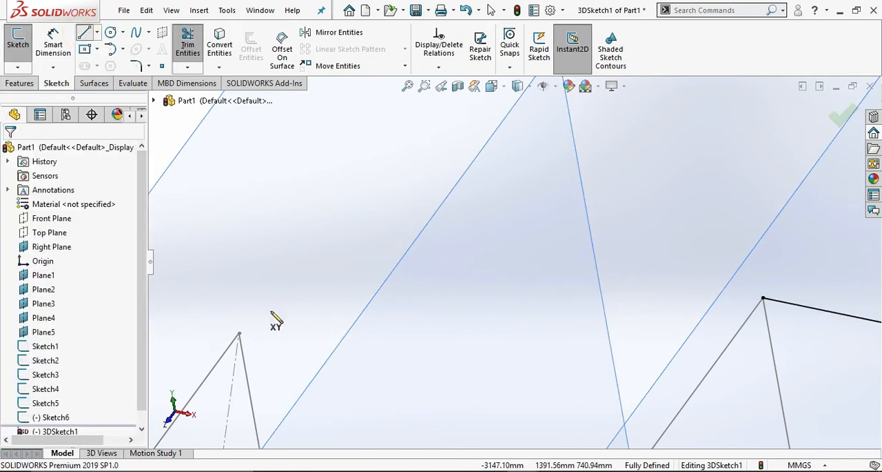
left_click(240, 336)
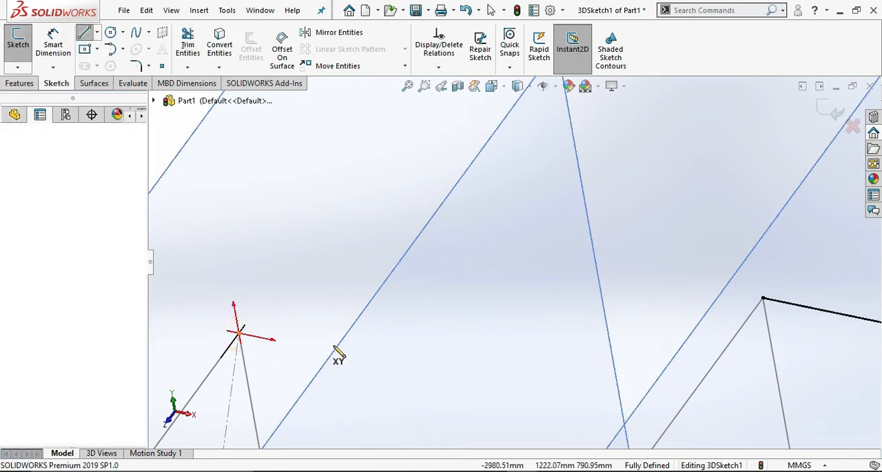
left_click(763, 297)
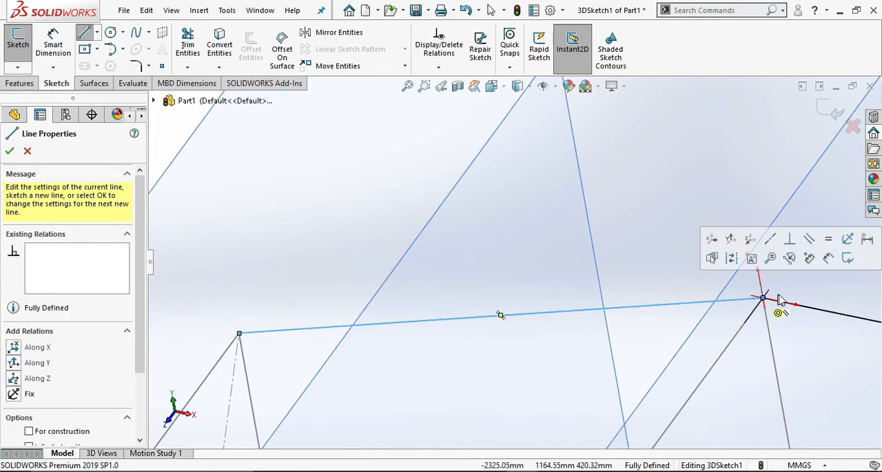
Draw two chained lines connecting the lower rear corners of the rectangles from Plane5 through Plane4 to Plane3.
scroll(769, 290, "up", 11)
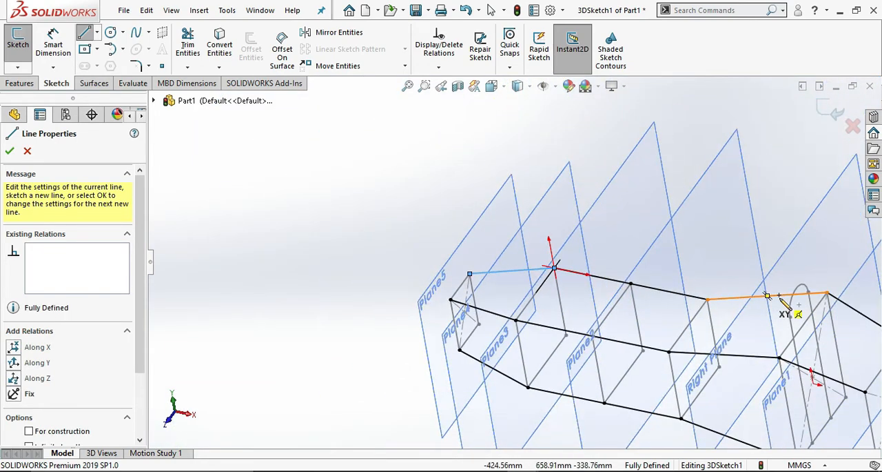
scroll(764, 292, "down", 1)
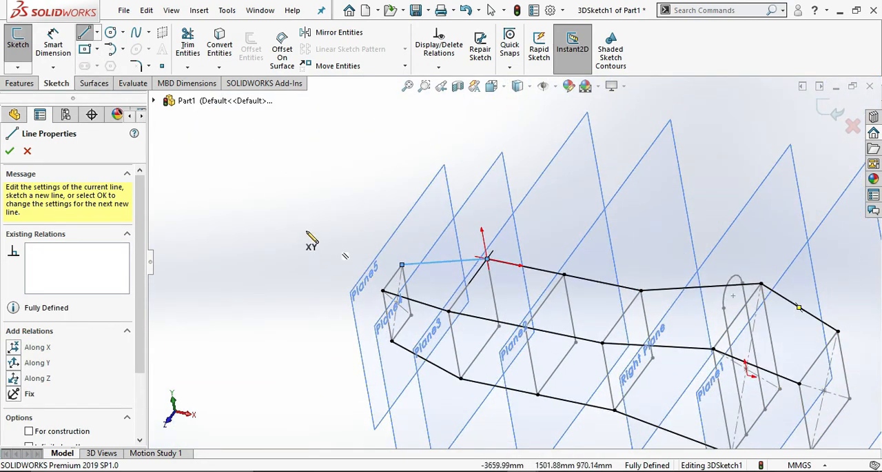
scroll(390, 295, "down", 3)
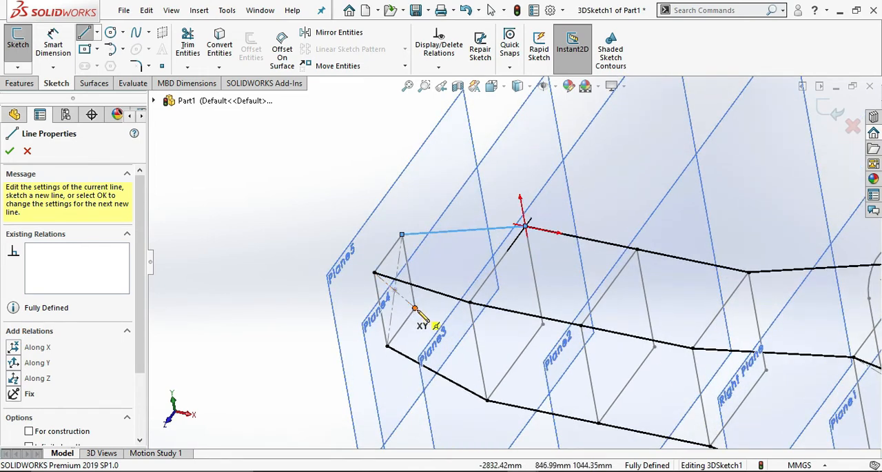
left_click(416, 308)
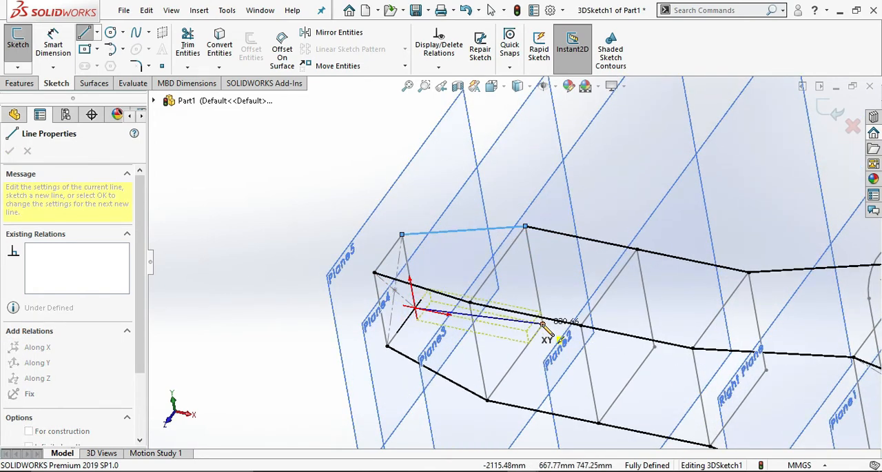
left_click(543, 322)
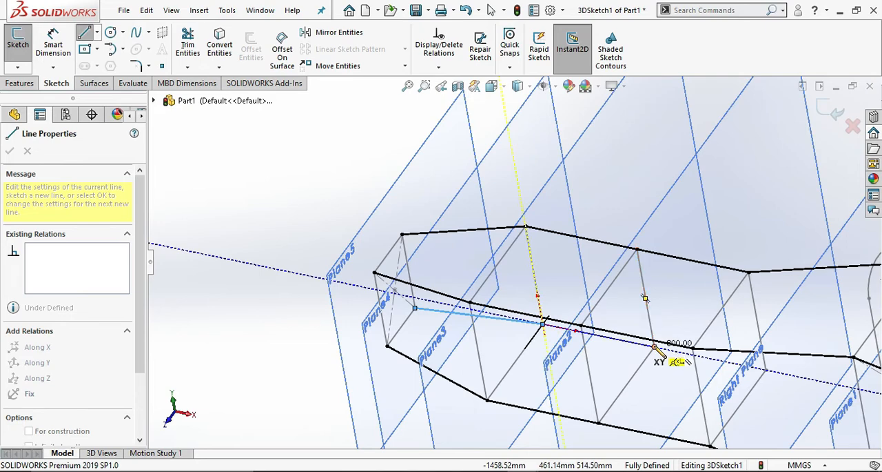
left_click(654, 345)
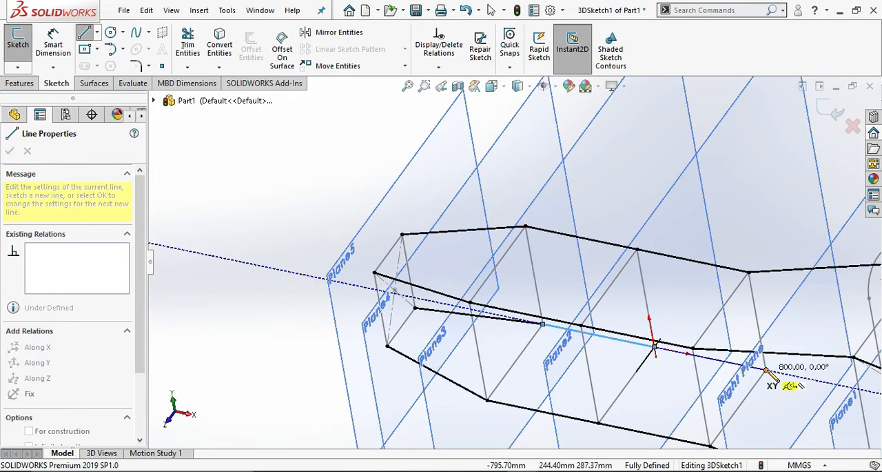
Continue the lower rear line chain through the Plane2 and Right Plane corners to the Plane1 rectangle's corner, and exit the 3D sketch.
scroll(824, 380, "up", 1)
scroll(822, 378, "down", 1)
scroll(822, 376, "up", 2)
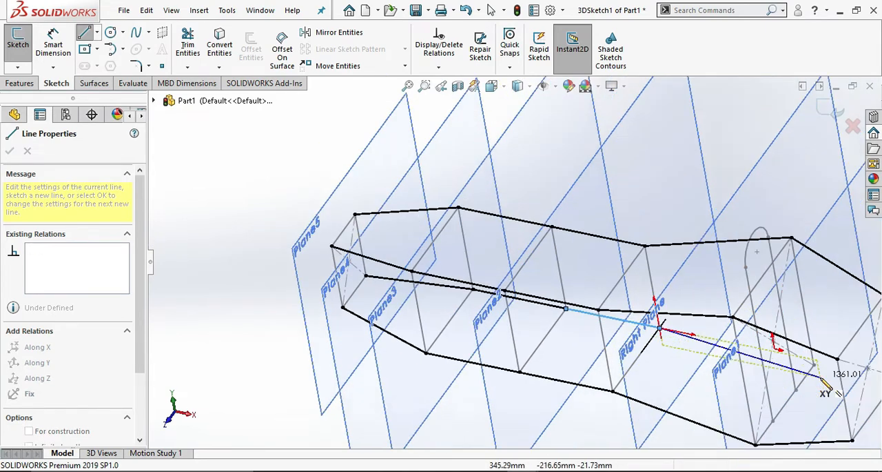
scroll(820, 376, "down", 1)
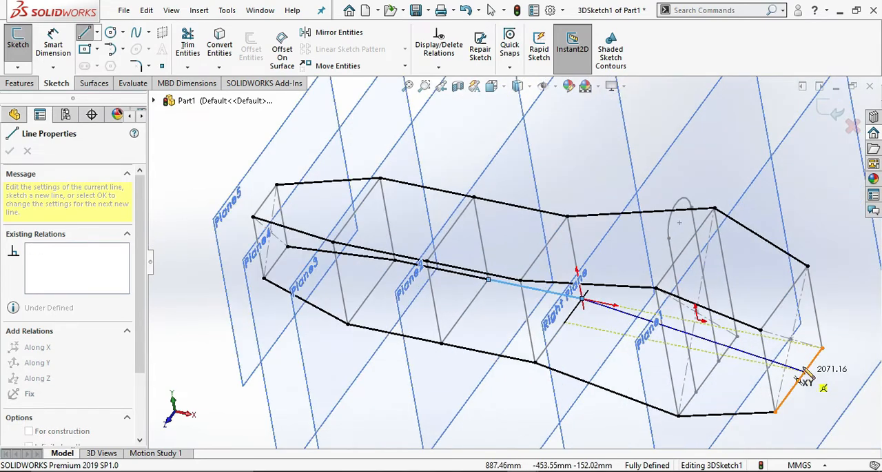
left_click(737, 337)
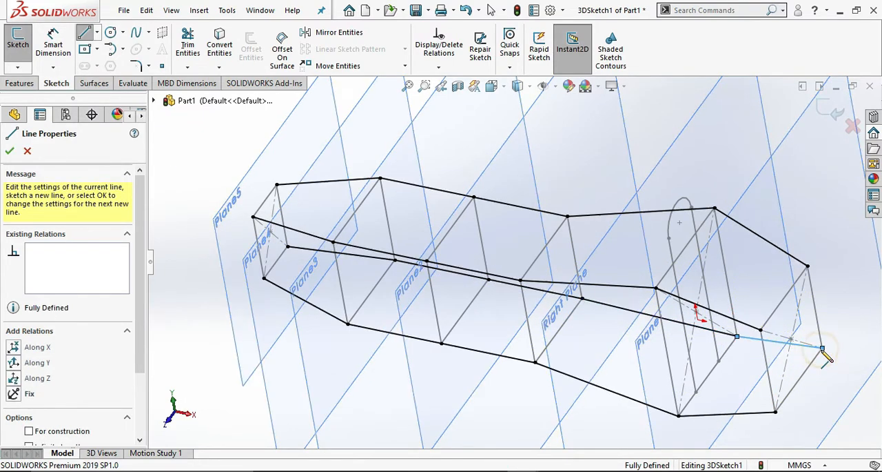
mouse_move(828, 355)
middle_mouse_down()
mouse_move(807, 364)
mouse_move(796, 392)
mouse_move(821, 348)
mouse_move(744, 368)
mouse_move(802, 394)
mouse_move(827, 400)
mouse_move(836, 392)
middle_mouse_up()
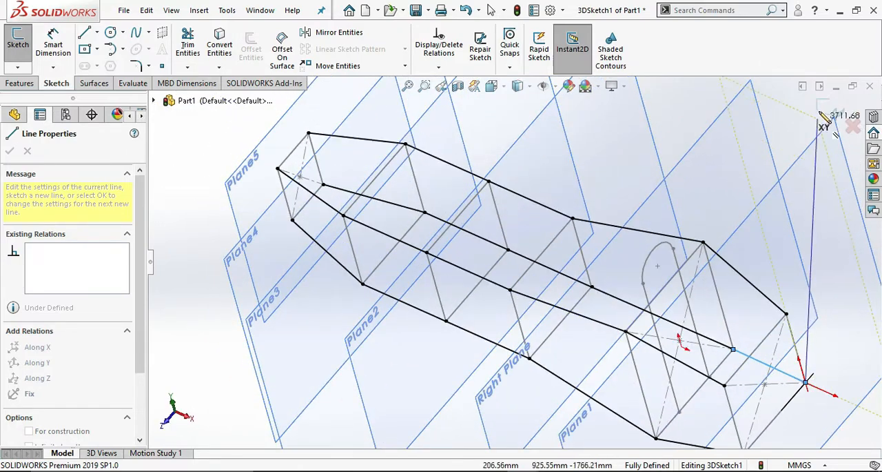
key("Escape")
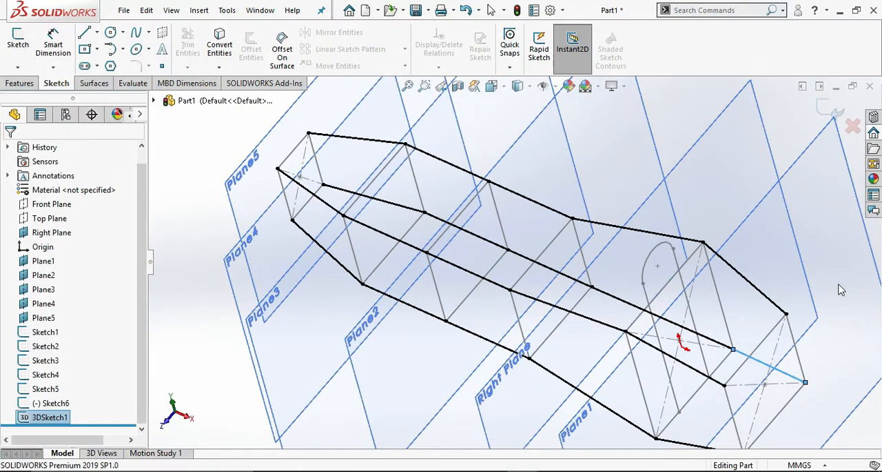
Reopen 3DSketch1 for editing and draw a line from the arch's front end to the Right Plane rectangle's upper front corner.
mouse_move(848, 268)
middle_mouse_down()
mouse_move(820, 335)
mouse_move(816, 322)
mouse_move(850, 240)
middle_mouse_up()
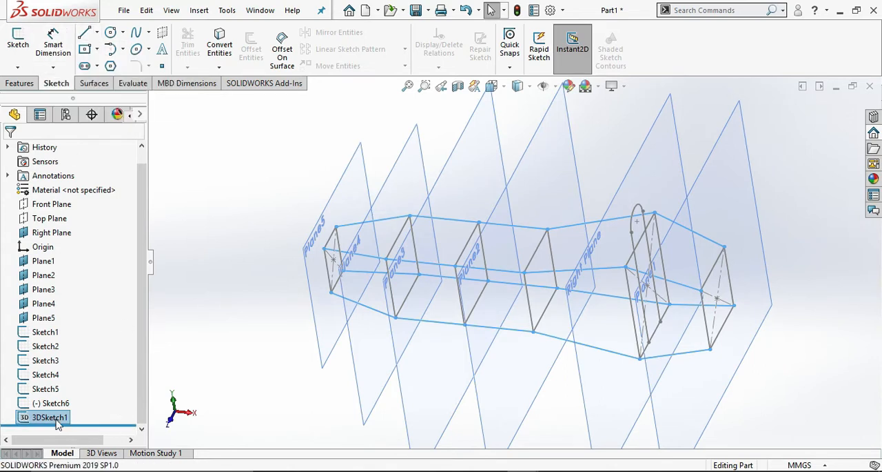
left_click(222, 384)
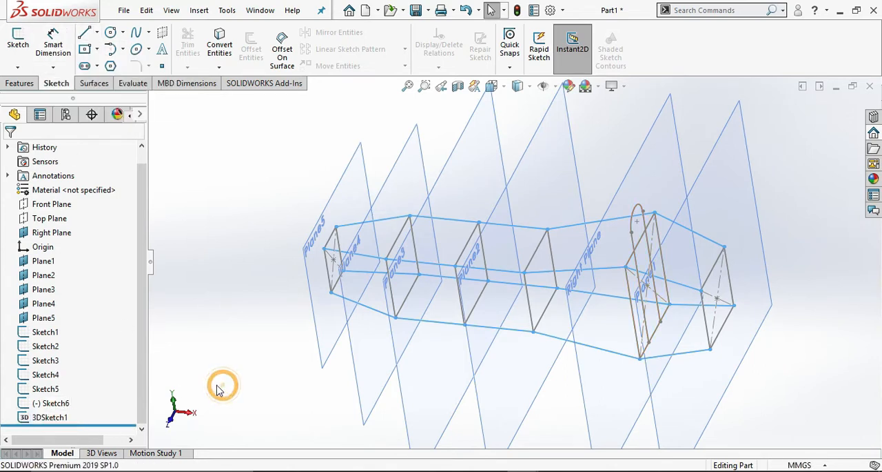
left_click(62, 418)
left_click(75, 381)
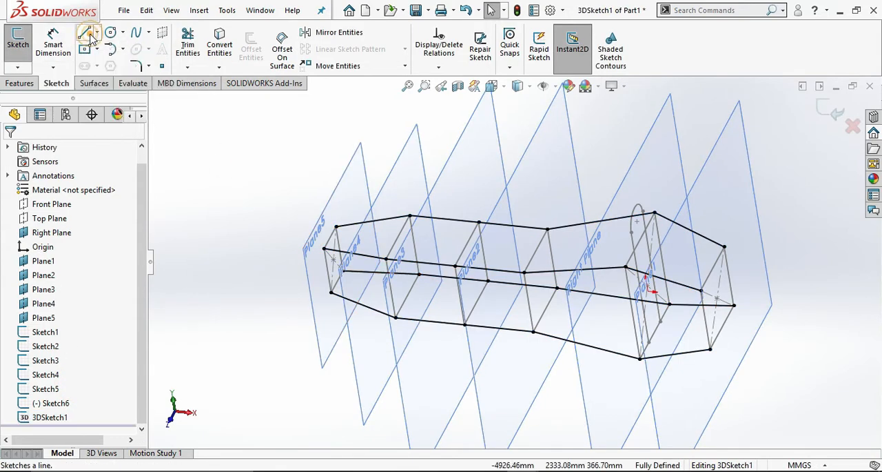
scroll(686, 246, "down", 3)
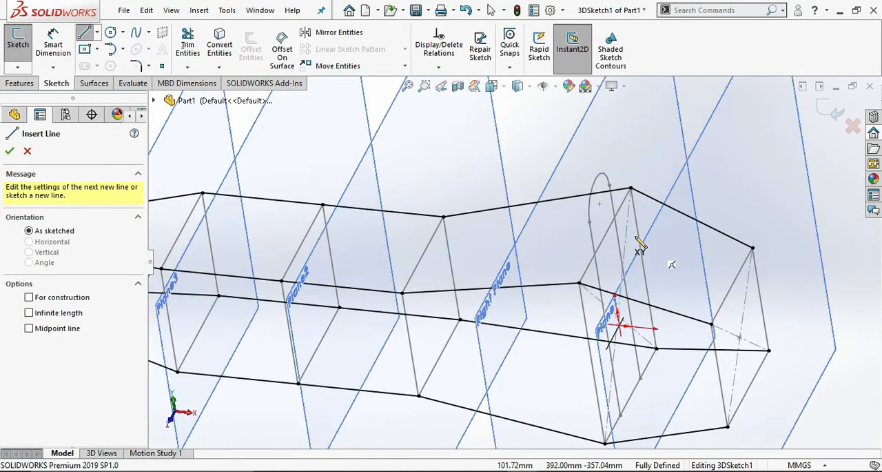
left_click(587, 222)
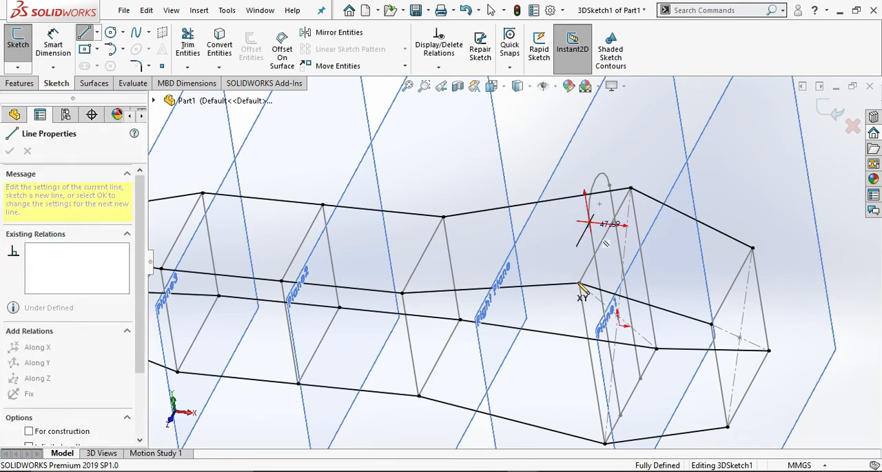
left_click(579, 284)
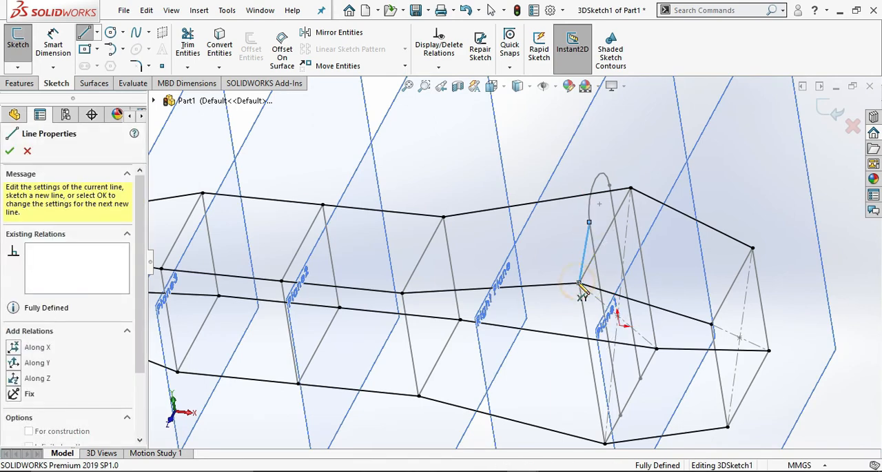
Draw a line from the arch's rear end to the Right Plane rectangle's upper rear corner.
left_click(609, 185)
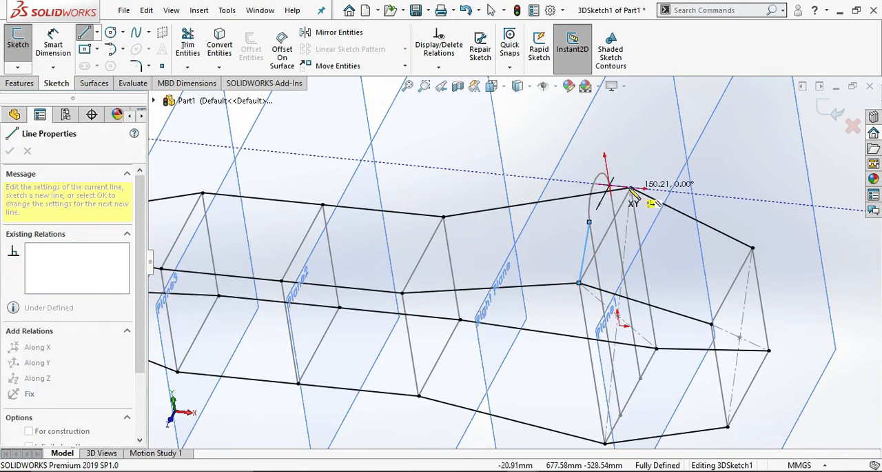
scroll(633, 194, "down", 4)
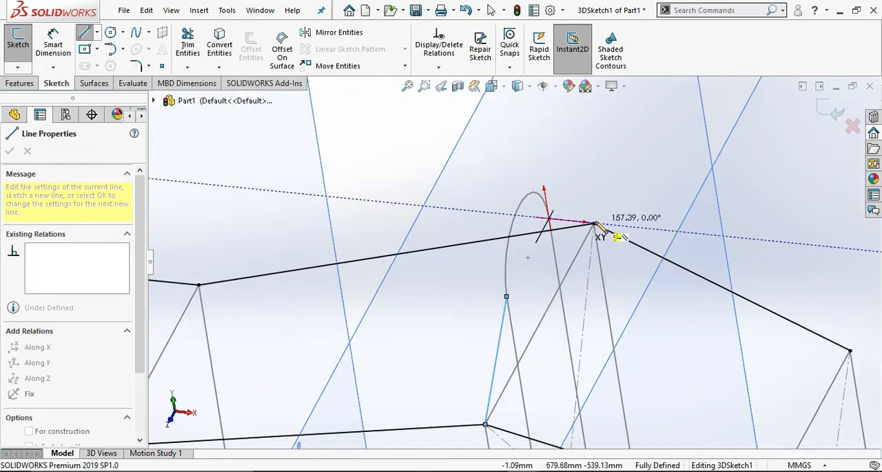
mouse_move(591, 223)
middle_mouse_down()
mouse_move(611, 248)
mouse_move(582, 266)
mouse_move(573, 257)
mouse_move(586, 225)
mouse_move(571, 222)
mouse_move(579, 221)
mouse_move(560, 237)
middle_mouse_up()
left_click(571, 264)
scroll(373, 275, "up", 3)
scroll(348, 264, "up", 1)
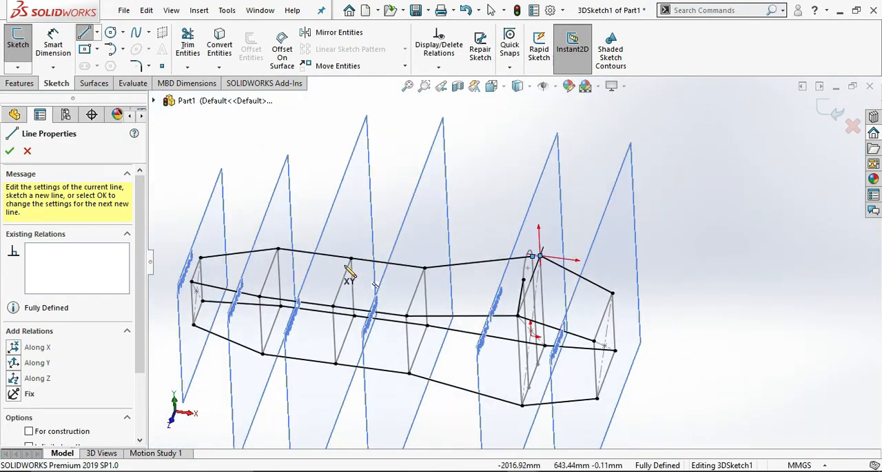
scroll(332, 299, "down", 3)
scroll(332, 358, "up", 3)
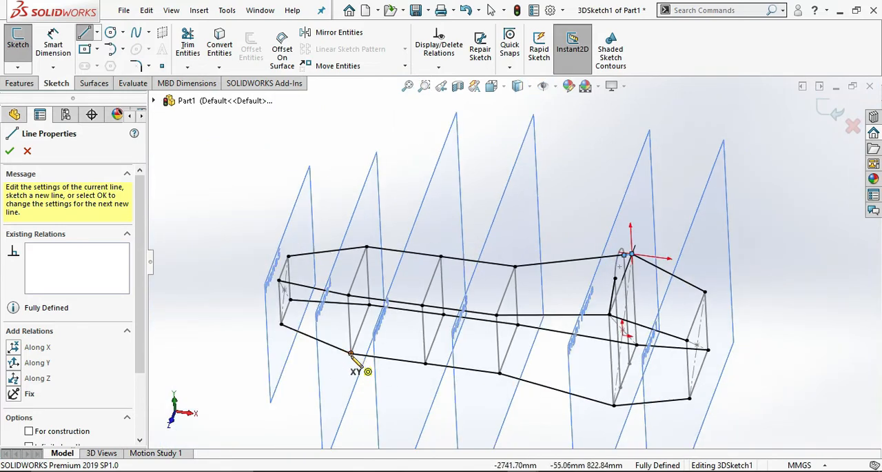
Draw two chained diagonals from the Plane4 rectangle's lower front corner through Plane3's upper front corner to Plane2's lower front corner.
left_click(351, 354)
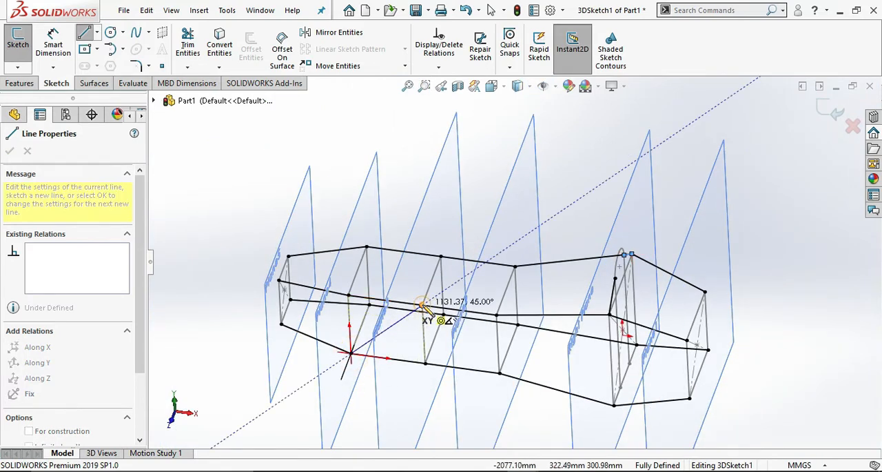
left_click(422, 304)
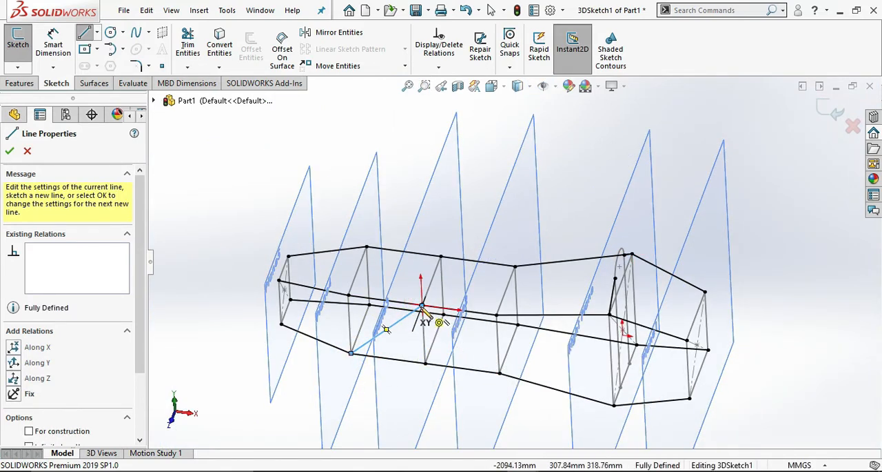
double_click(499, 373)
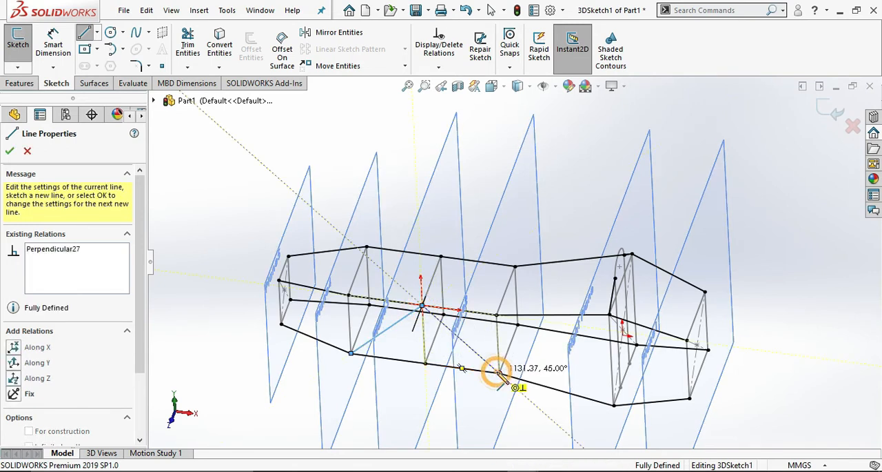
Draw two diagonals from the upper rear corners of the Plane2 and Plane4 rectangles to the Plane3 rectangle's lower rear corner.
left_click(515, 266)
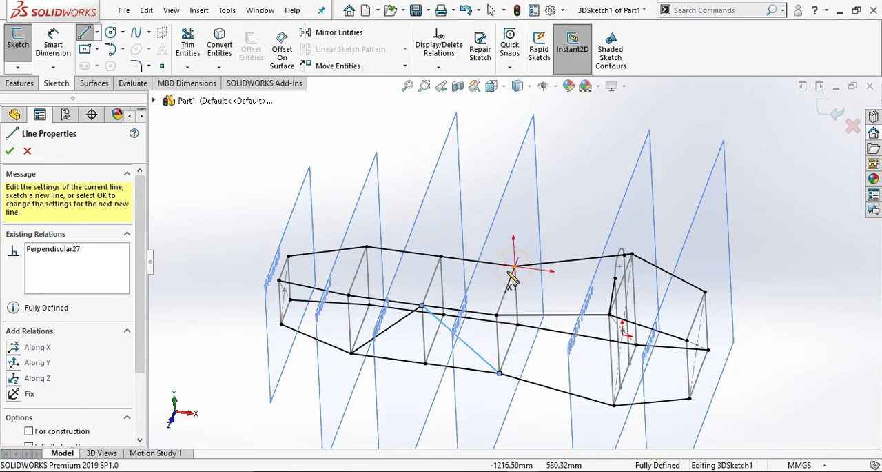
double_click(444, 312)
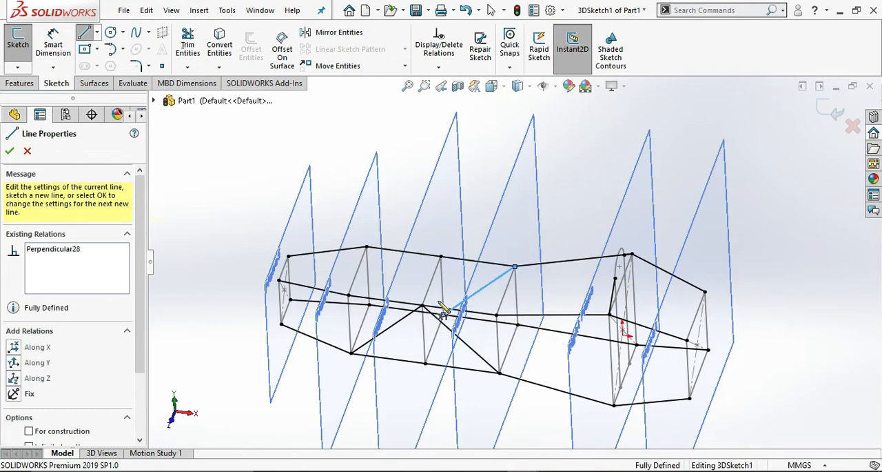
left_click(366, 248)
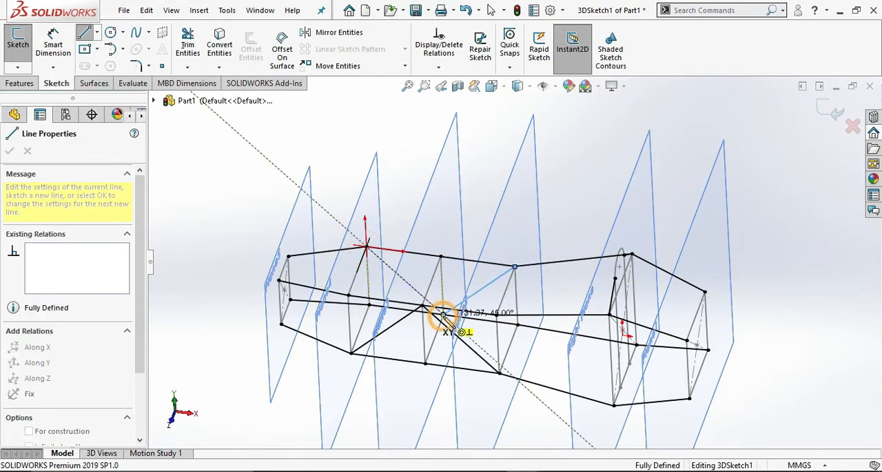
double_click(444, 315)
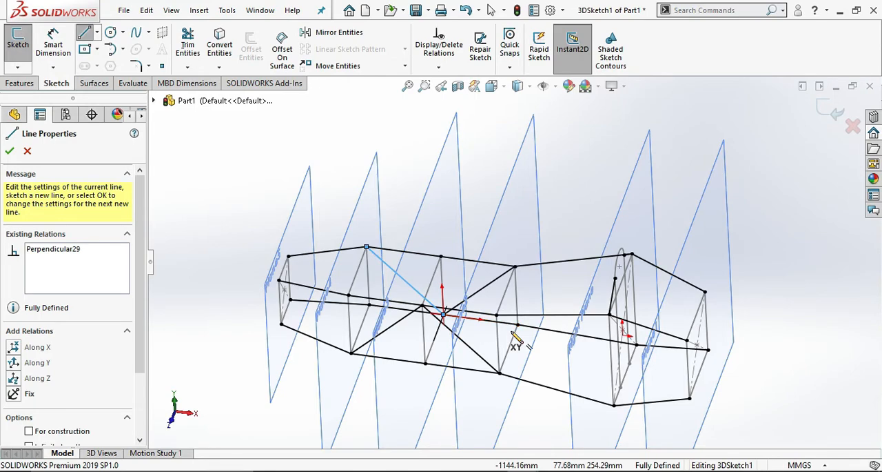
Trim away the two rear diagonals that meet at the Plane3 rectangle's lower rear corner.
mouse_move(524, 347)
middle_mouse_down()
mouse_move(512, 339)
mouse_move(517, 355)
middle_mouse_up()
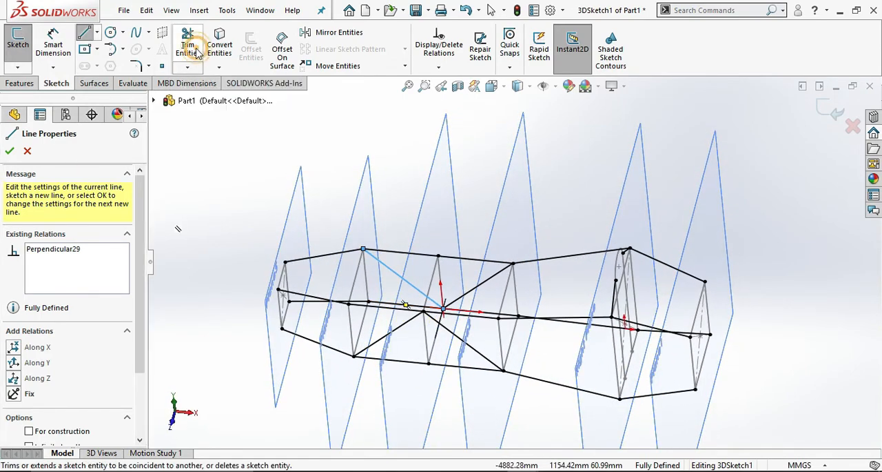
left_click(188, 47)
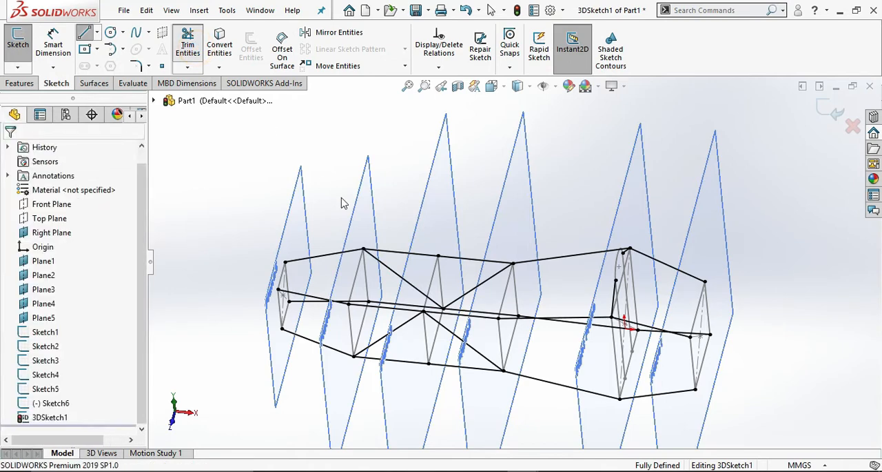
left_click(396, 274)
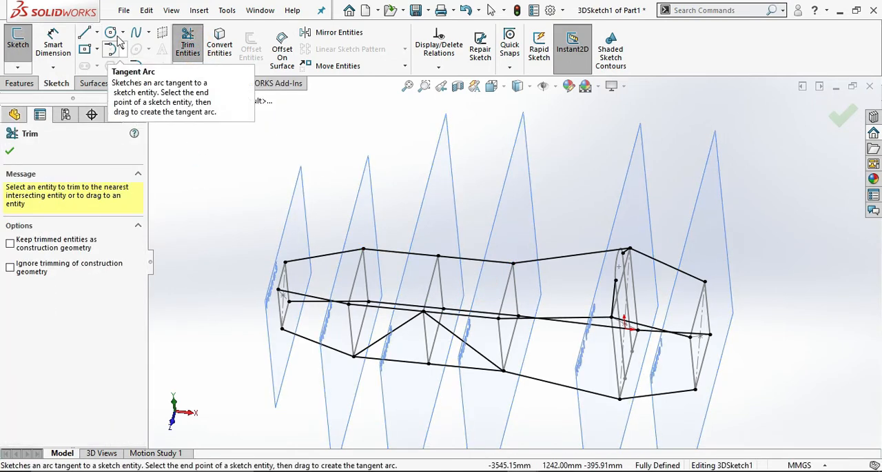
Draw rear diagonals from Plane4's lower rear corner through Plane3's upper rear corner to Plane2's lower rear corner, and exit the 3D sketch.
left_click(84, 32)
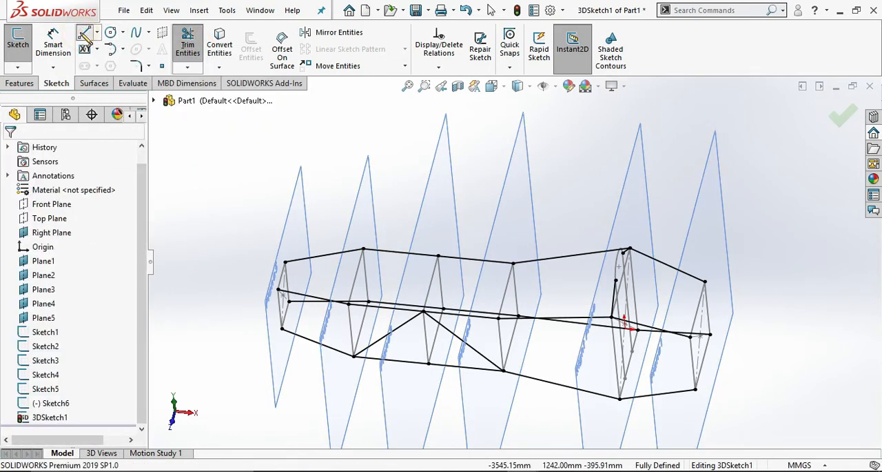
left_click(369, 303)
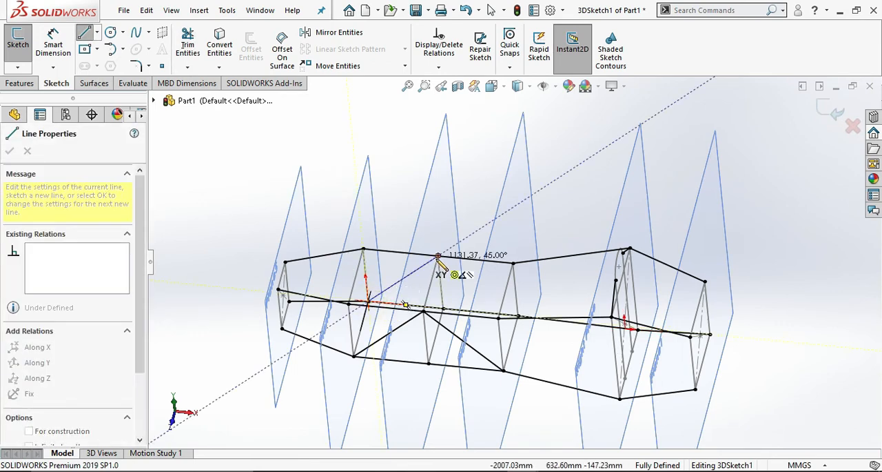
left_click(439, 257)
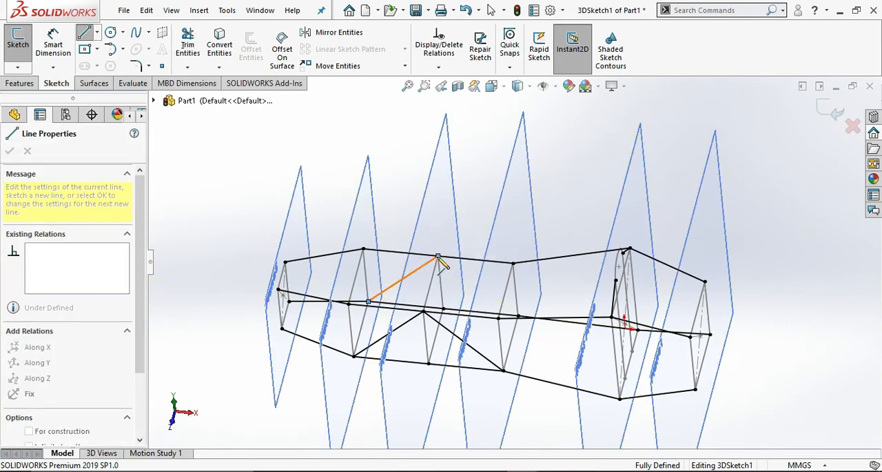
left_click(518, 316)
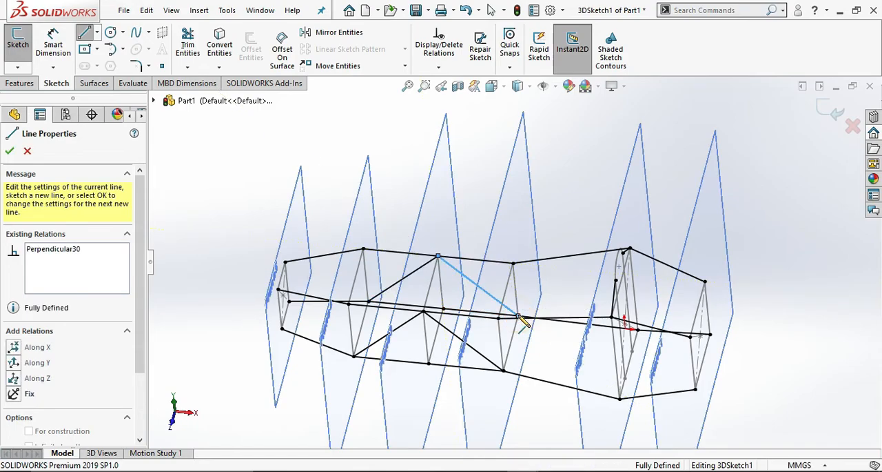
mouse_move(552, 304)
middle_mouse_down()
mouse_move(538, 258)
mouse_move(564, 255)
mouse_move(498, 268)
mouse_move(517, 241)
mouse_move(548, 319)
mouse_move(536, 272)
mouse_move(552, 220)
mouse_move(607, 174)
mouse_move(586, 144)
mouse_move(547, 133)
mouse_move(526, 187)
middle_mouse_up()
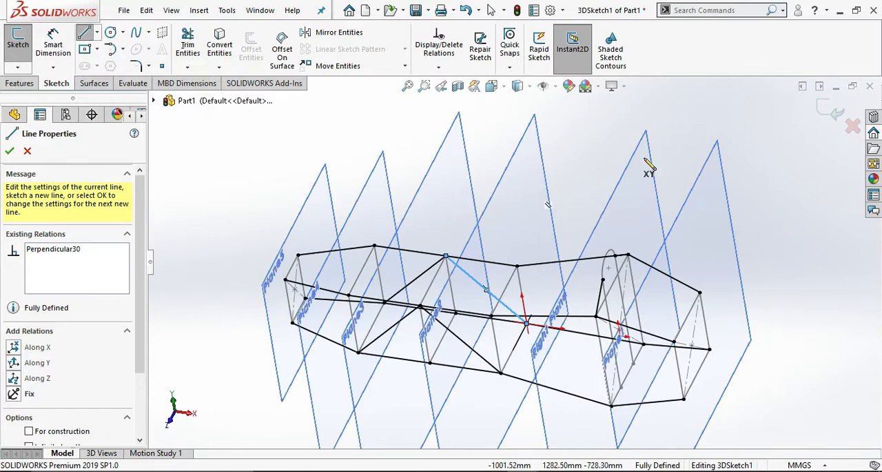
left_click(836, 110)
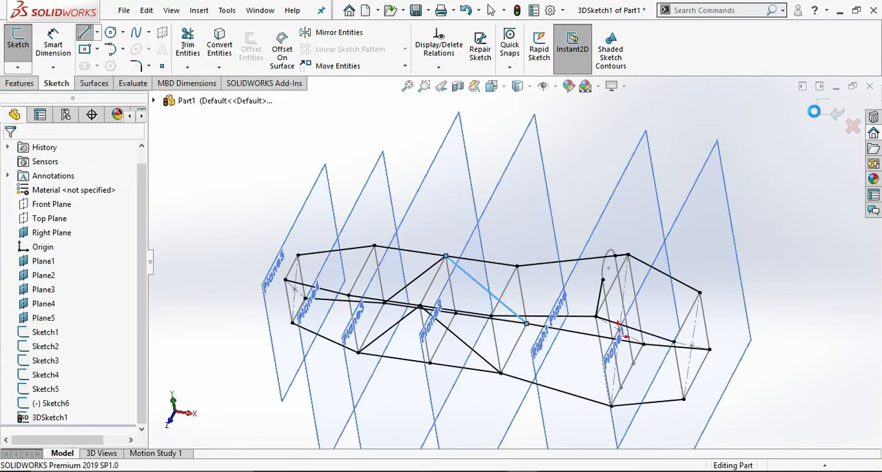
Start a weldment structural member with the ansi inch standard, pipe - Configured type and 1.5 sch 40 size.
left_click(199, 12)
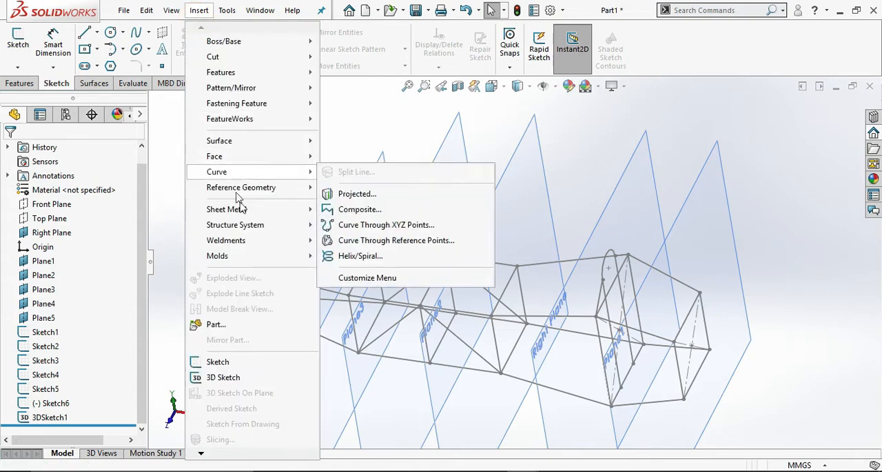
mouse_move(255, 241)
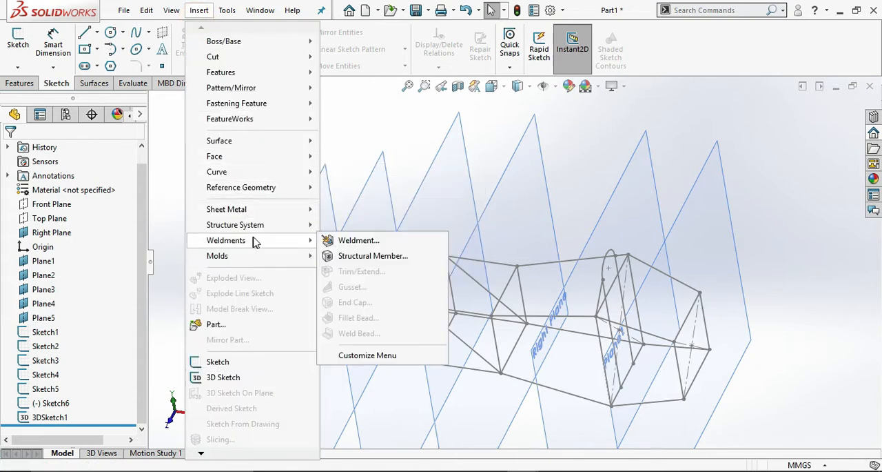
left_click(344, 257)
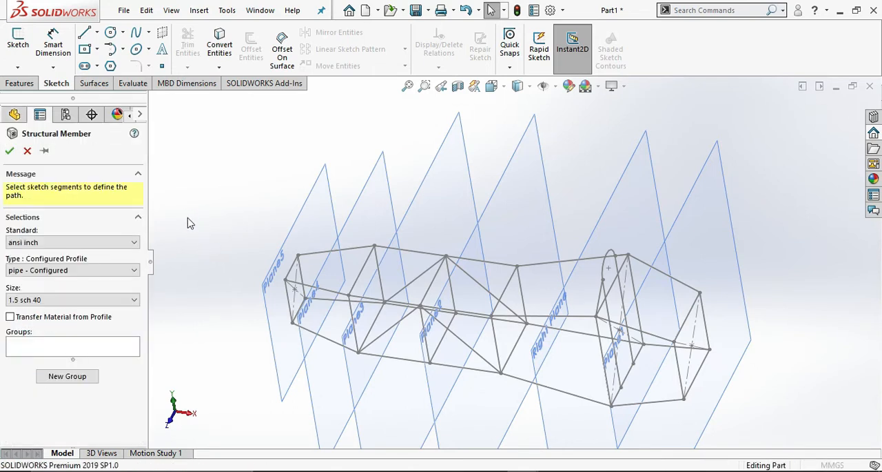
left_click(122, 244)
left_click(122, 244)
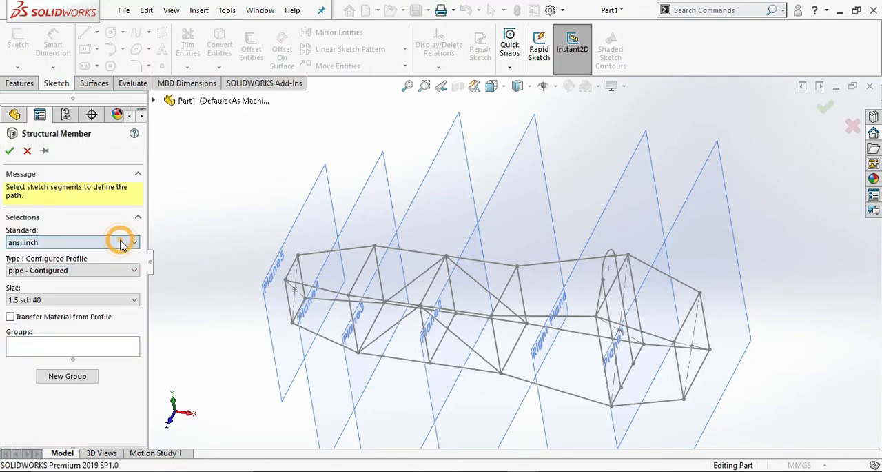
left_click(122, 272)
left_click(122, 274)
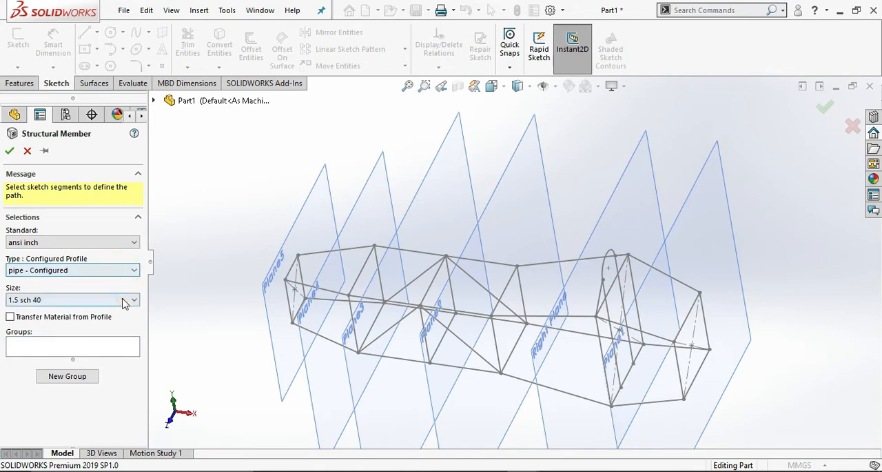
left_click(124, 300)
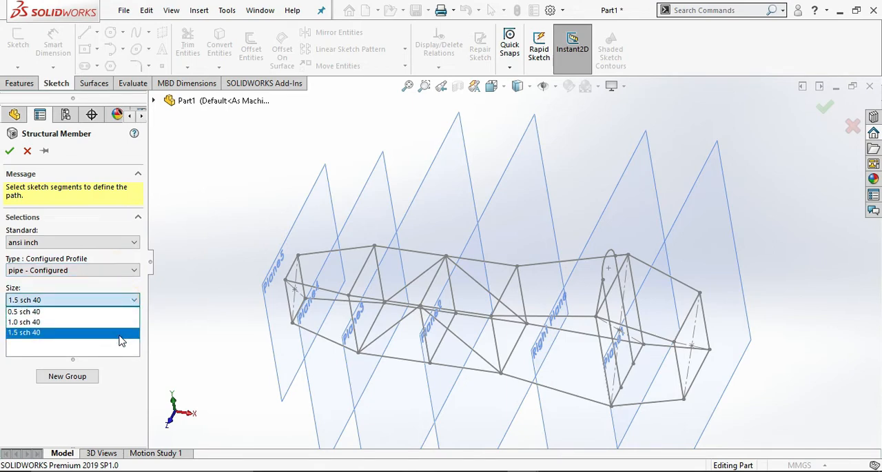
left_click(119, 333)
Select the four sides of the Plane5 rectangle as the path segments of the structural member's first group.
scroll(349, 275, "down", 5)
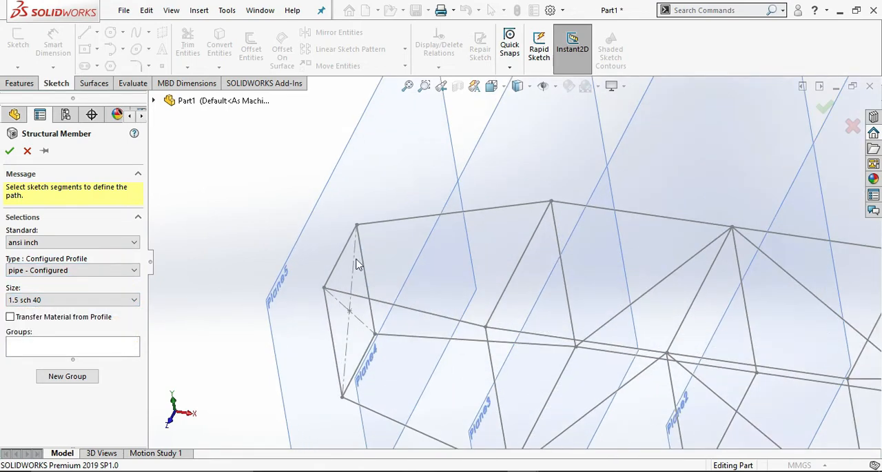
left_click(338, 261)
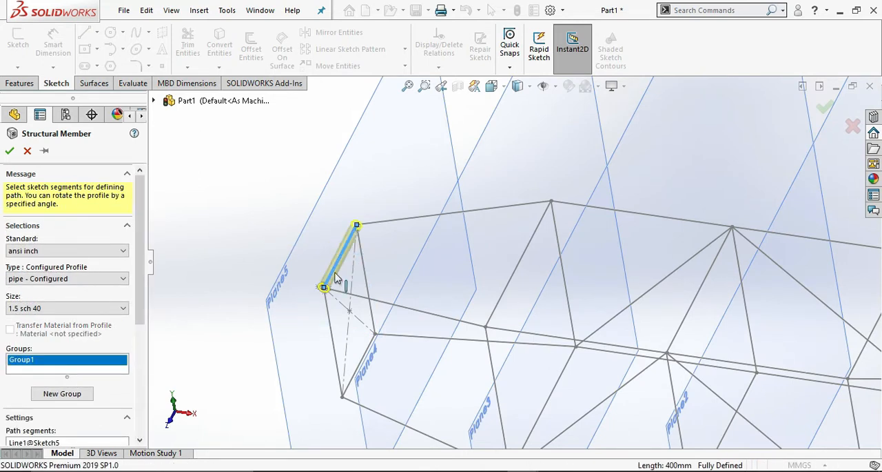
left_click(332, 316)
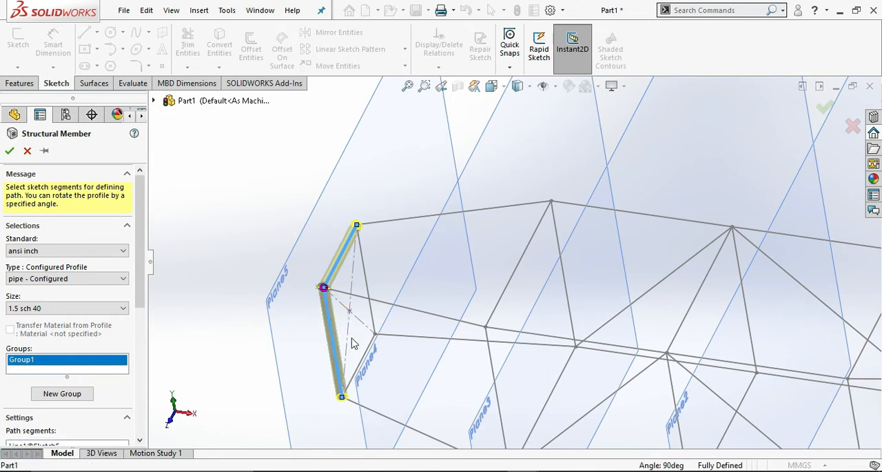
left_click(368, 354)
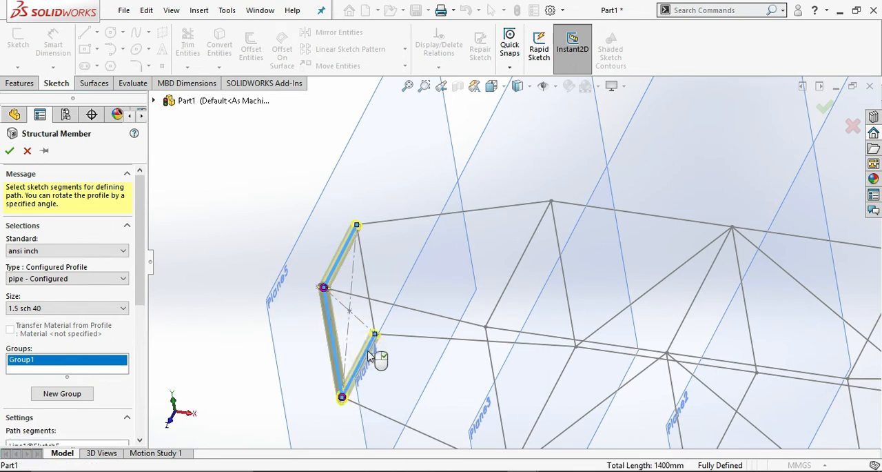
left_click(367, 274)
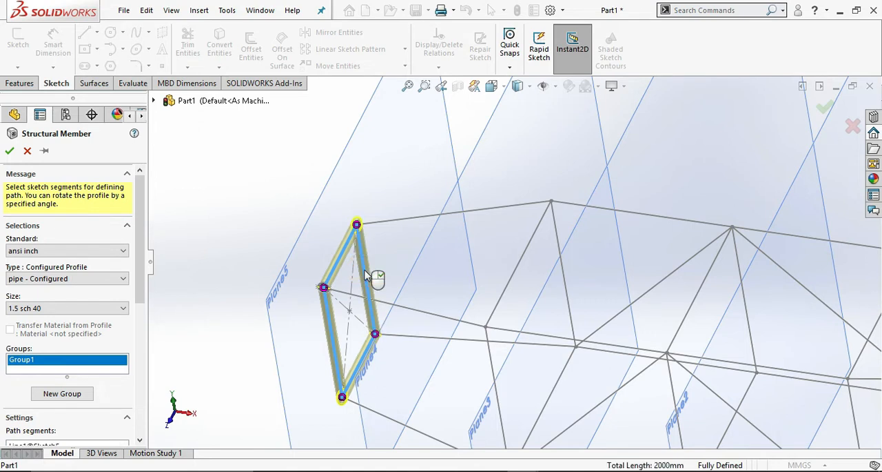
Add a new group to the structural member containing the four sides of the Plane4 rectangle.
left_click(86, 394)
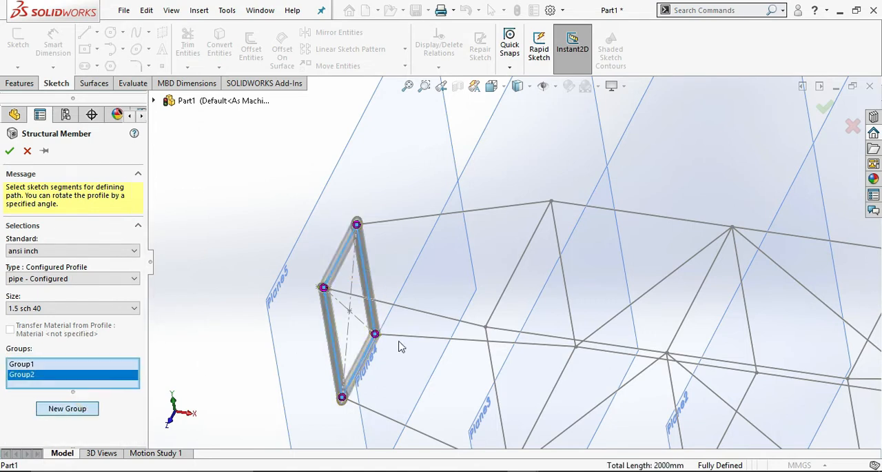
left_click(515, 285)
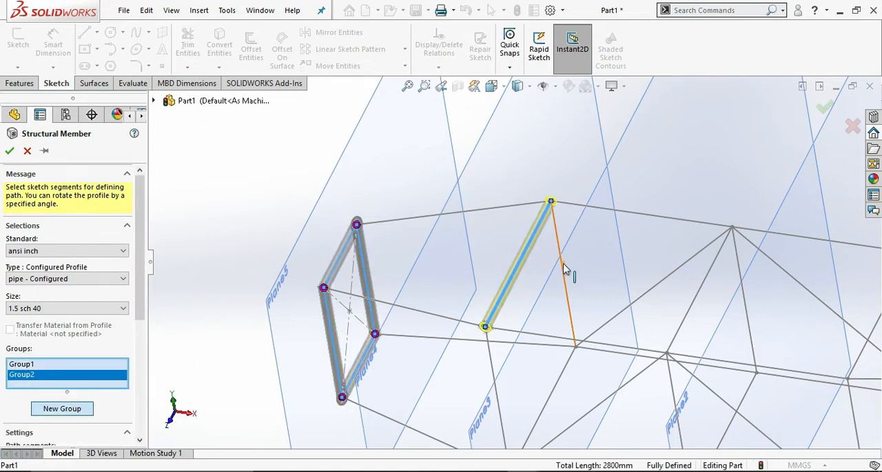
left_click(564, 269)
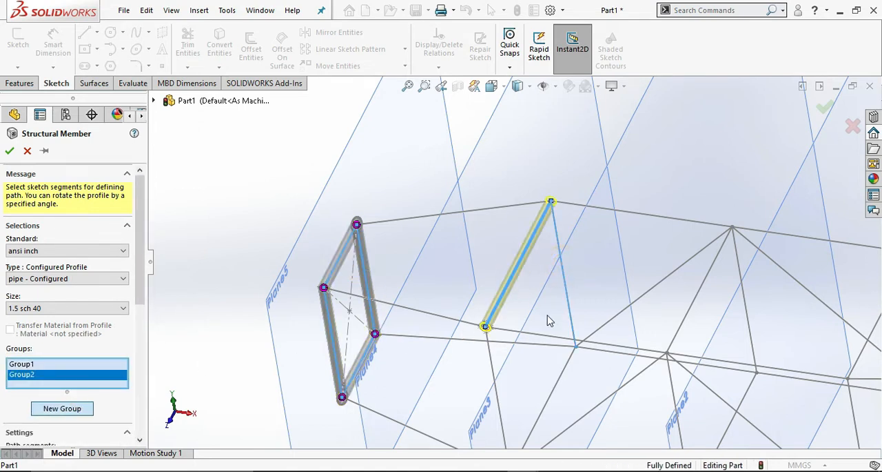
left_click(561, 378)
left_click(493, 367)
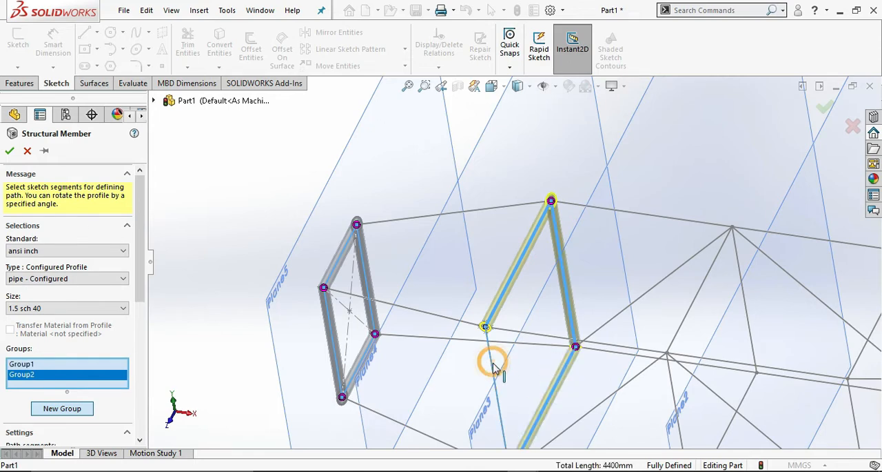
scroll(542, 348, "up", 2)
scroll(542, 350, "down", 1)
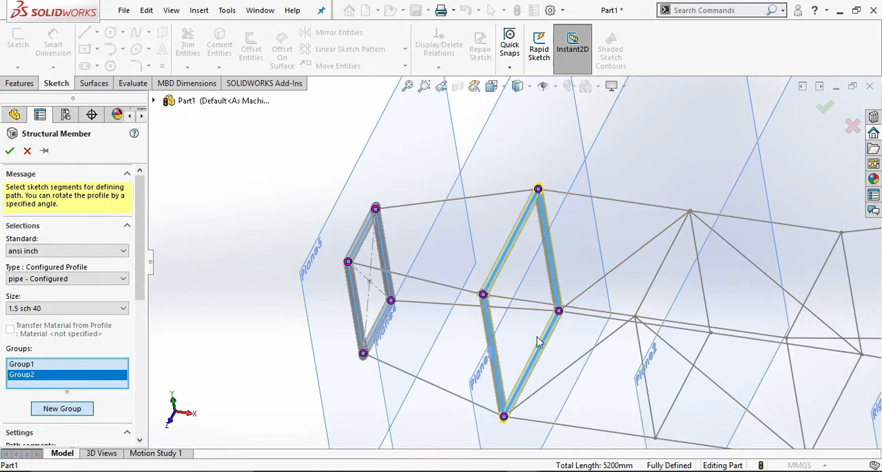
Add a third group to the structural member containing the four sides of the Plane3 rectangle.
left_click(62, 409)
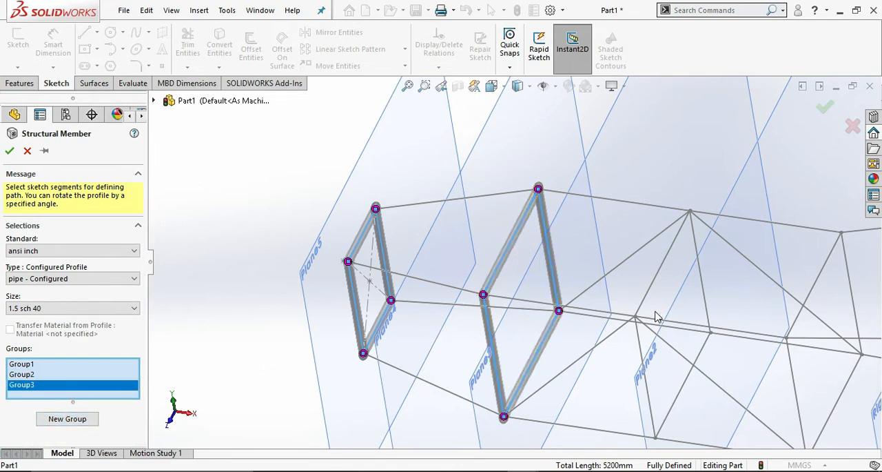
left_click(653, 290)
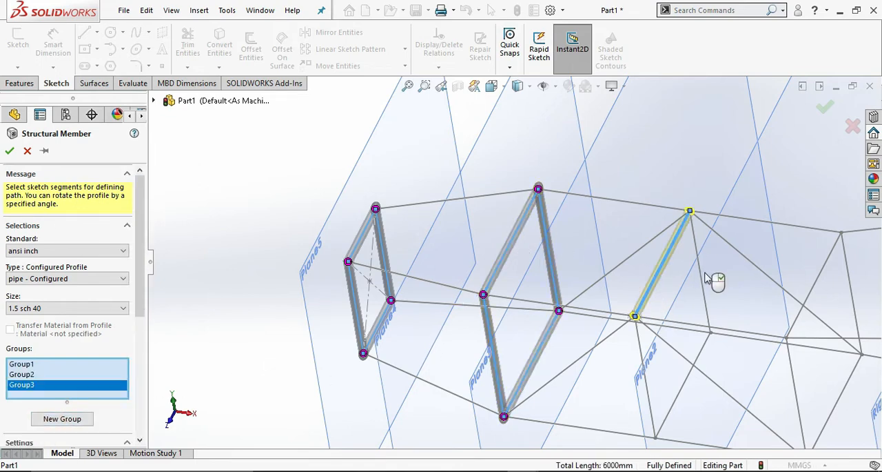
left_click(702, 278)
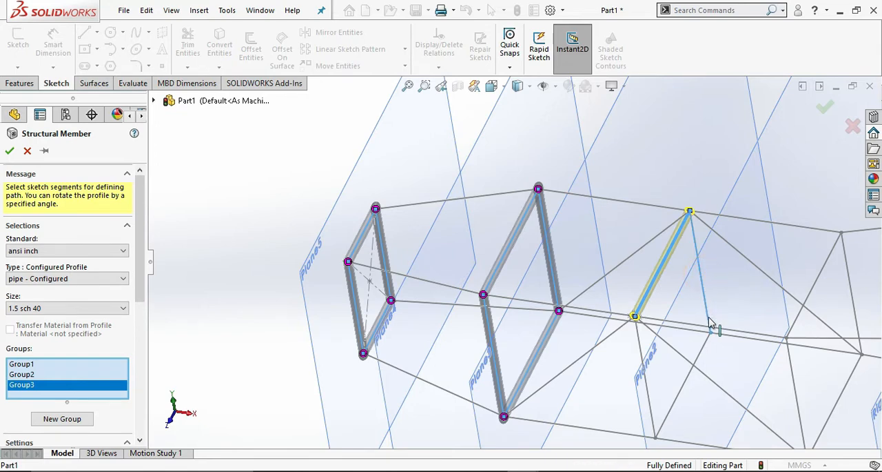
left_click(701, 348)
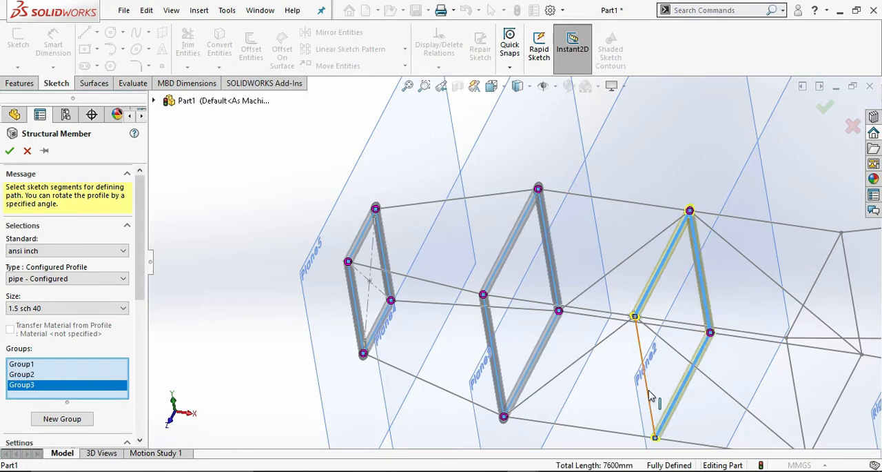
left_click(649, 387)
Add a fourth group to the structural member containing the four sides of the Plane2 rectangle.
scroll(695, 376, "up", 2)
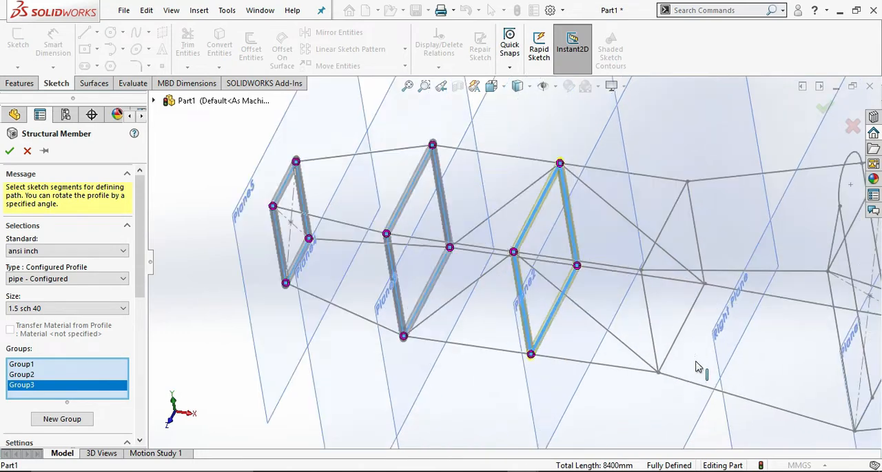
left_click(664, 225)
left_click(88, 421)
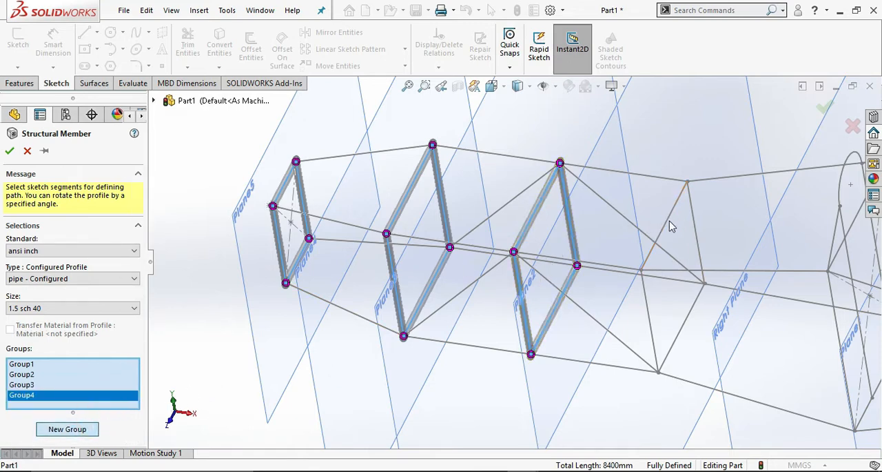
left_click(697, 231)
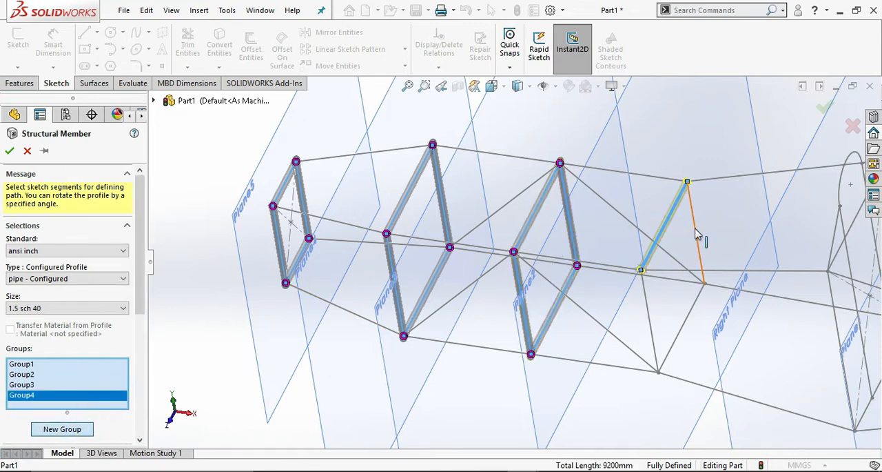
left_click(700, 289)
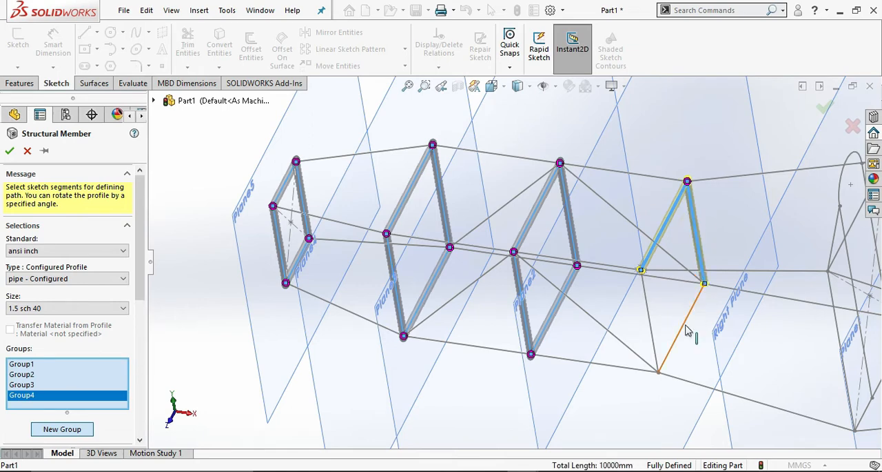
left_click(686, 331)
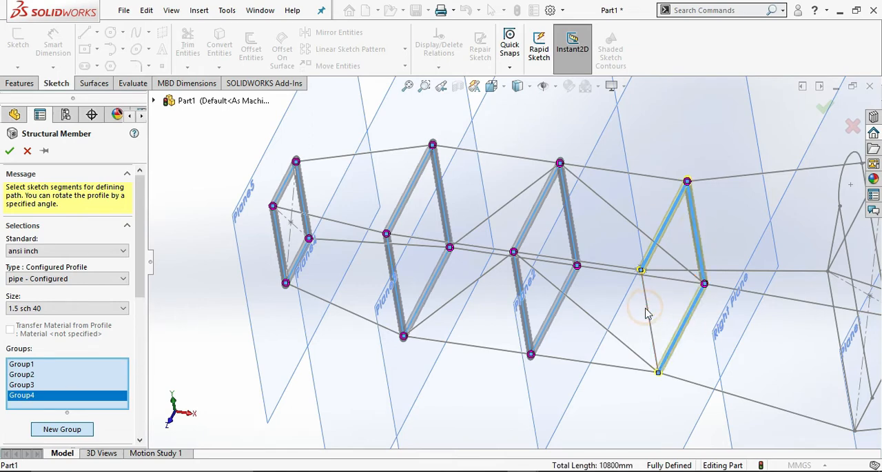
left_click(647, 310)
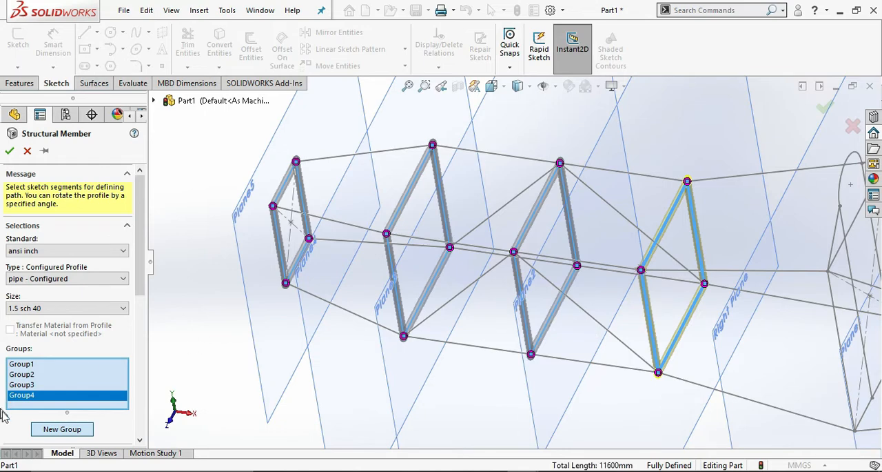
Add a fifth group with the six segments of the tall hooped profile: the arc, its two connecting lines, both long sides and the bottom edge.
left_click(75, 430)
scroll(651, 273, "up", 3)
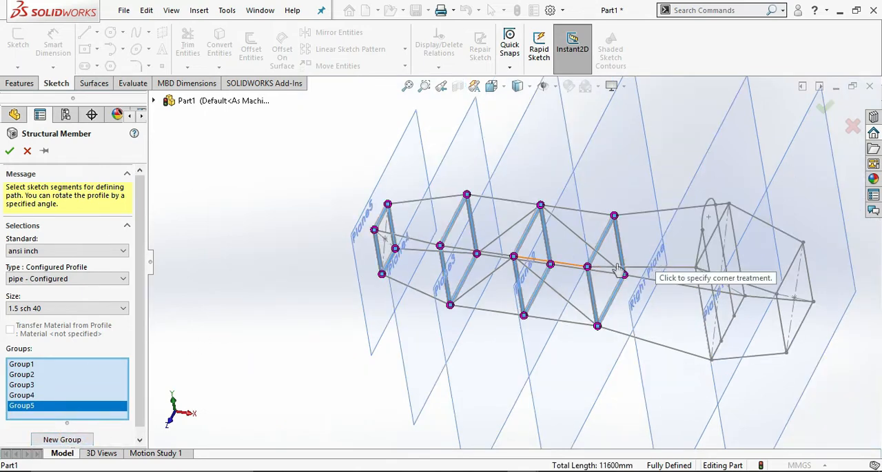
scroll(682, 241, "down", 3)
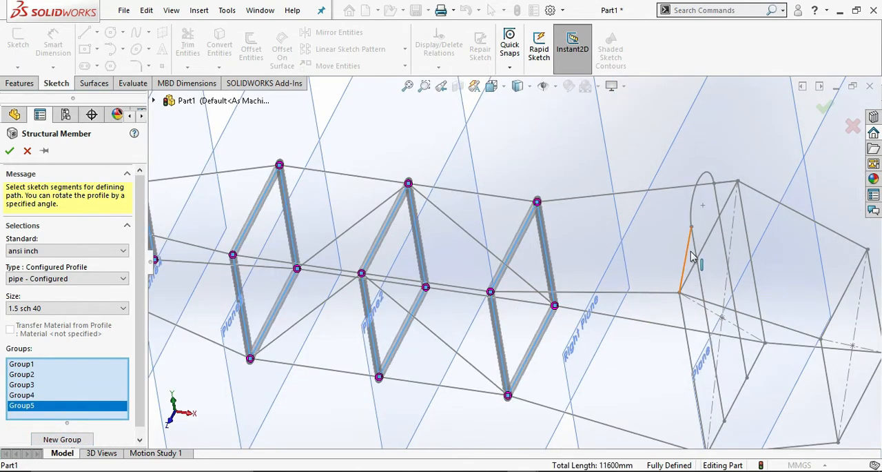
left_click(689, 255)
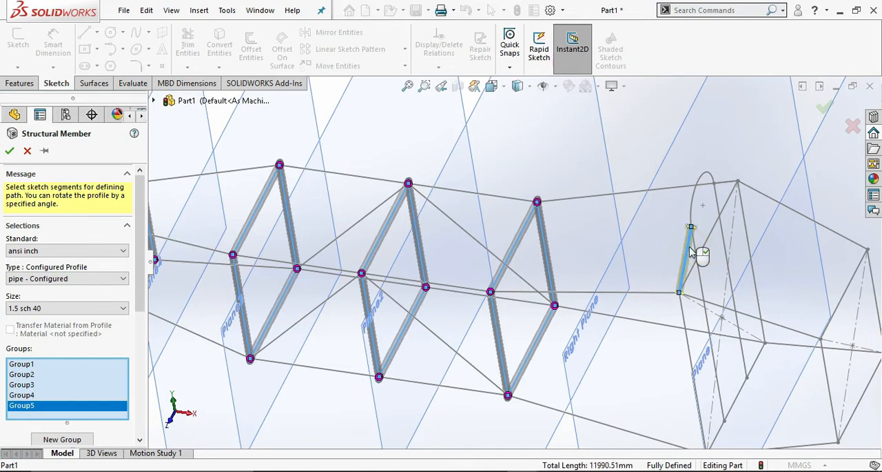
left_click(700, 185)
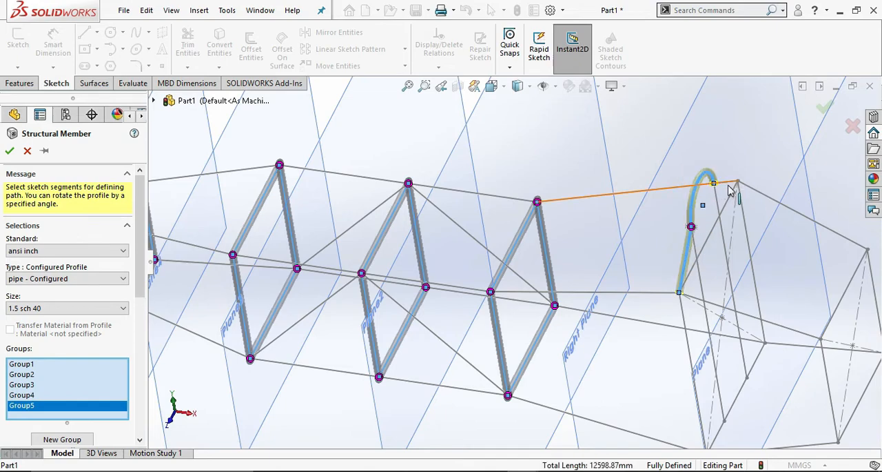
middle_click_drag(750, 168, 615, 178)
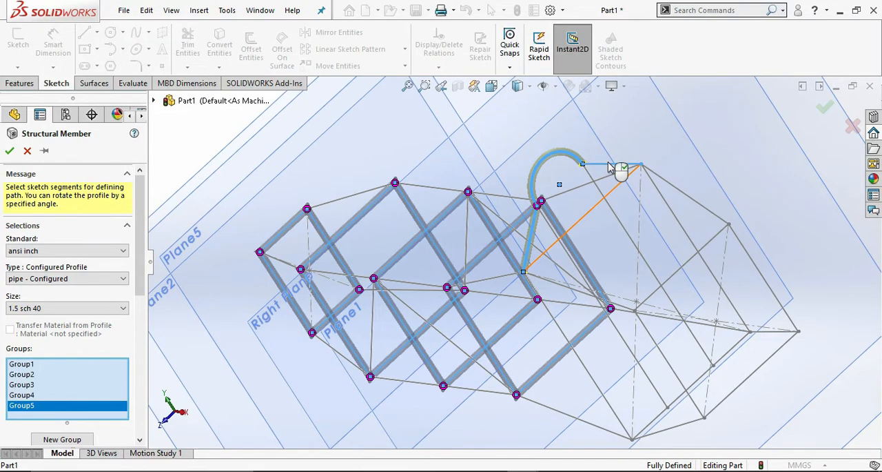
left_click(610, 165)
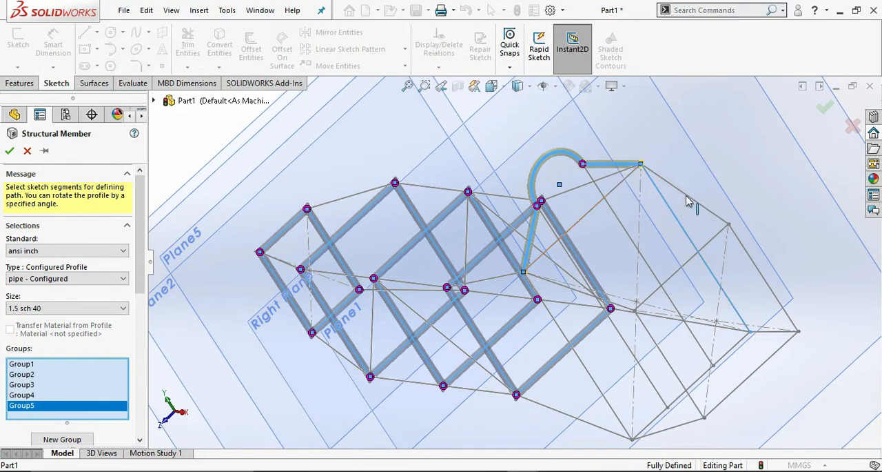
left_click(672, 205)
middle_click_drag(693, 205, 648, 269)
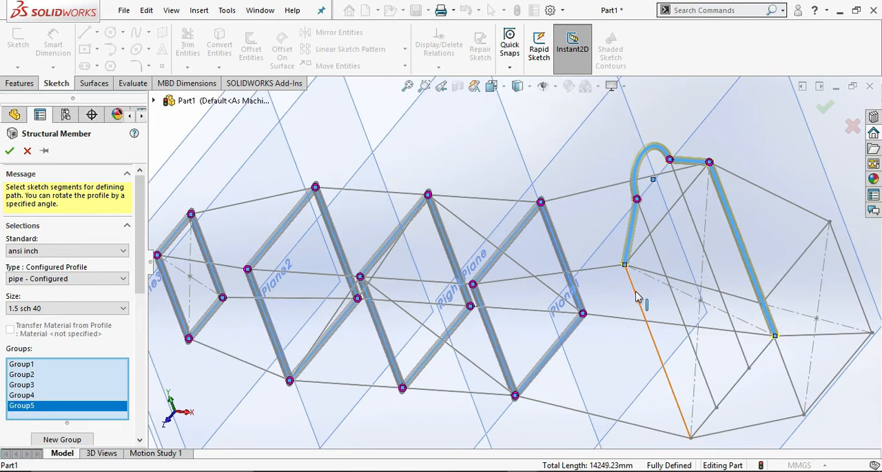
left_click(637, 297)
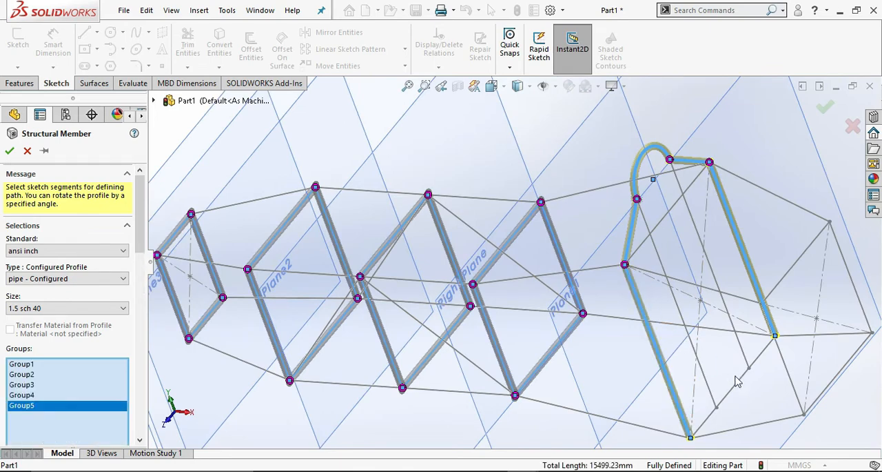
left_click(757, 359)
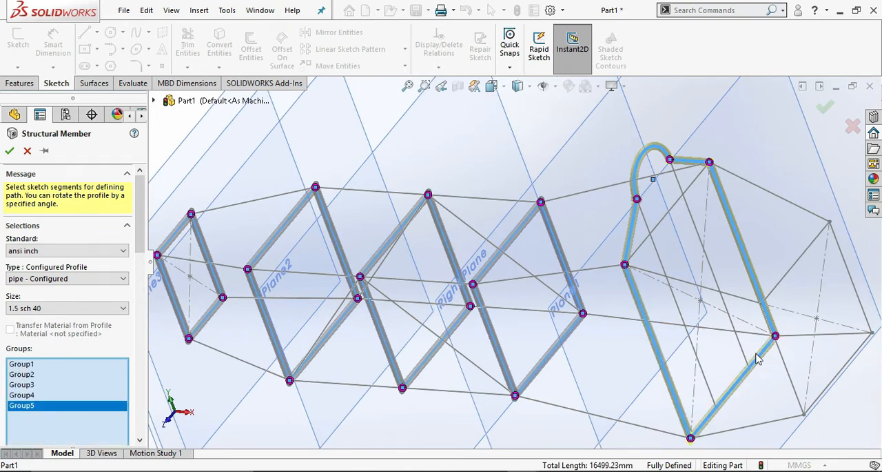
Add a sixth group to the structural member containing the four sides of the end rectangle on Plane1.
key("f")
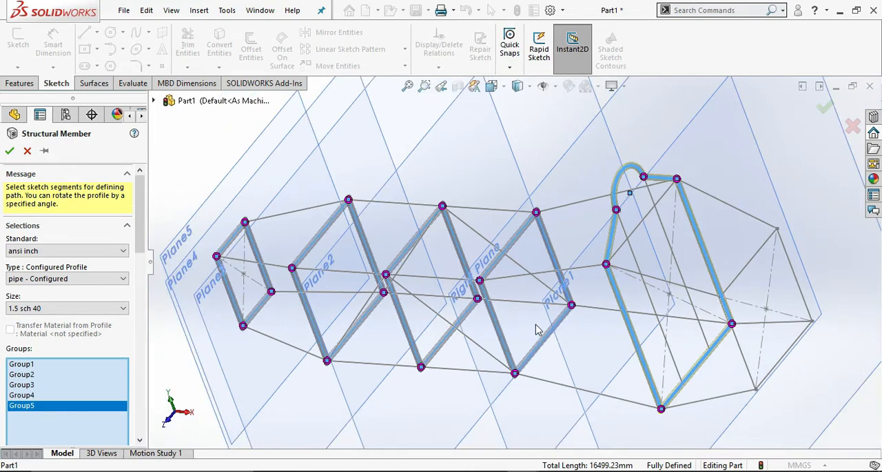
scroll(136, 257, "down", 5)
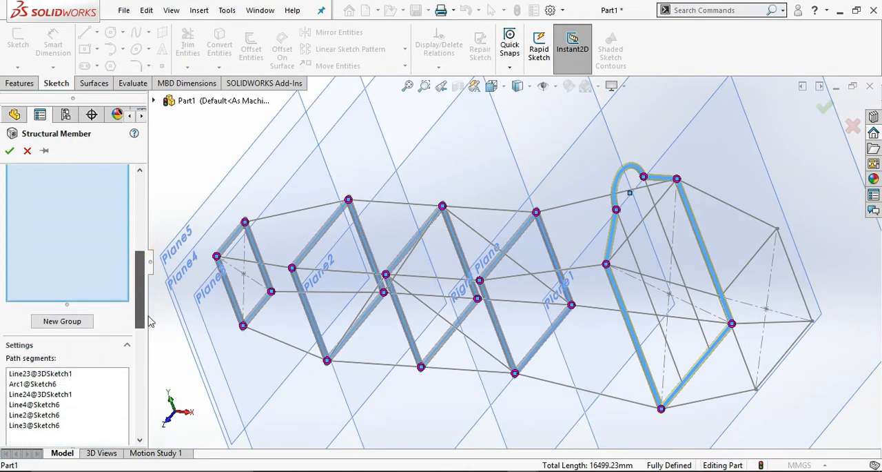
left_click(74, 322)
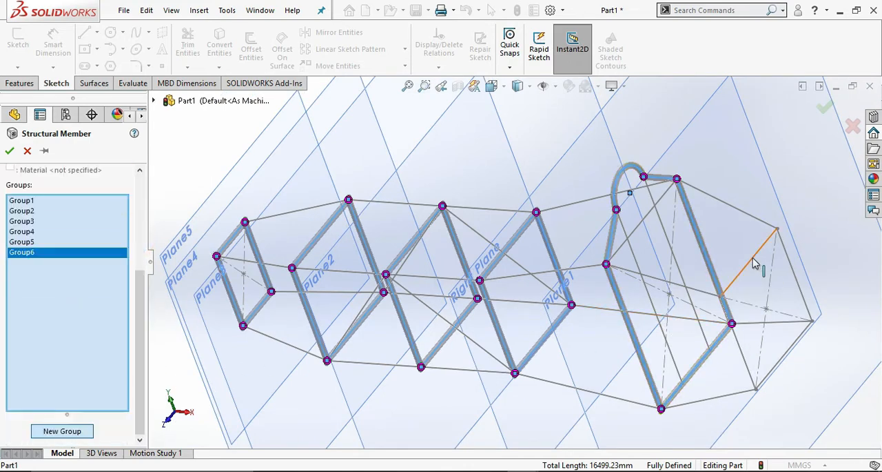
left_click(793, 262)
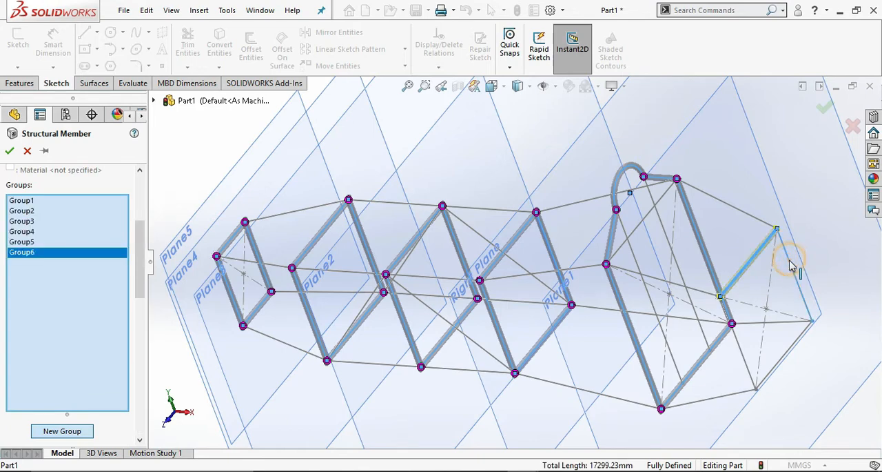
left_click(808, 338)
left_click(796, 342)
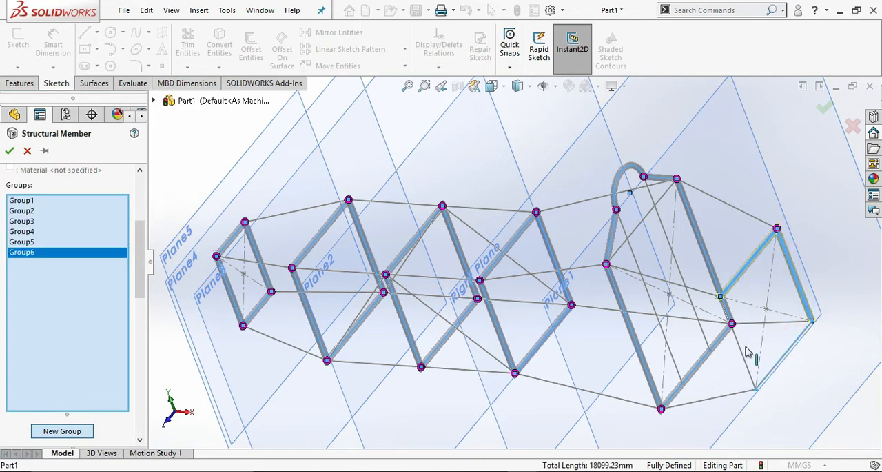
left_click(740, 348)
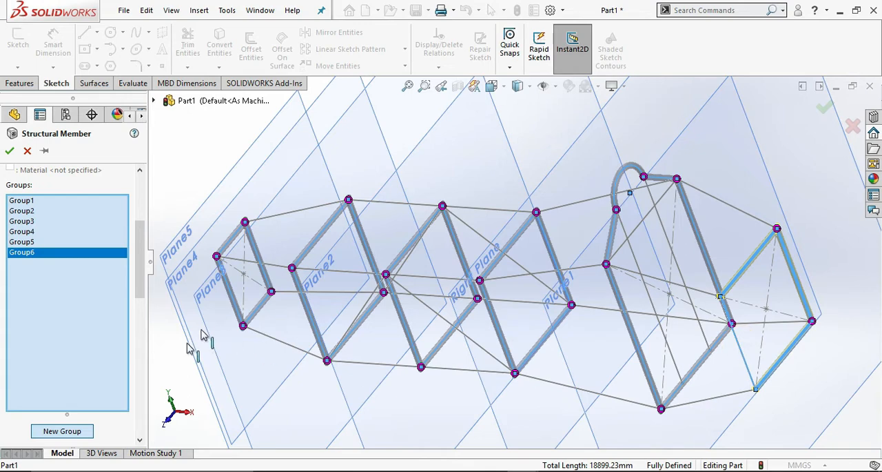
Add a seventh group with the five near-side upper longitudinal lines running from the Plane5 rectangle to the Plane1 rectangle.
left_click(79, 436)
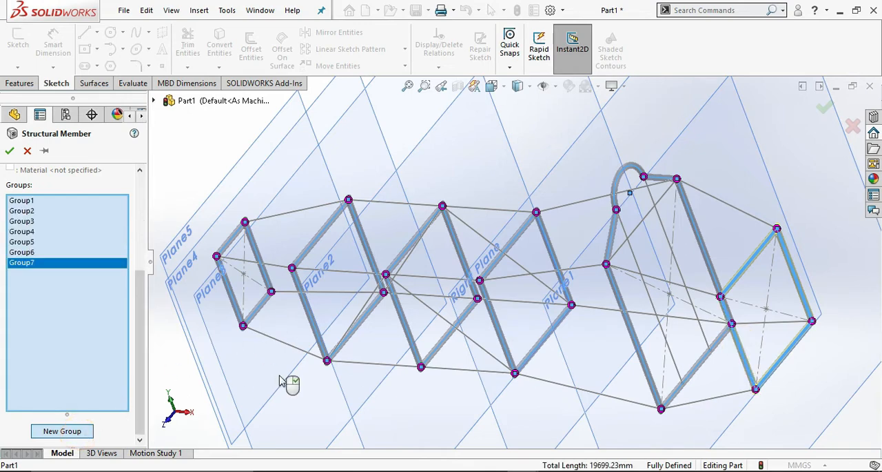
mouse_move(289, 374)
middle_mouse_down()
mouse_move(299, 384)
mouse_move(295, 376)
middle_mouse_up()
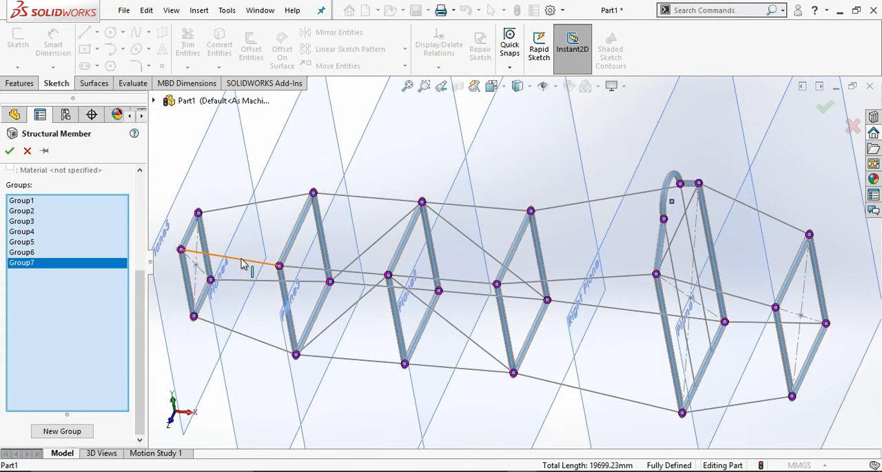
left_click(242, 261)
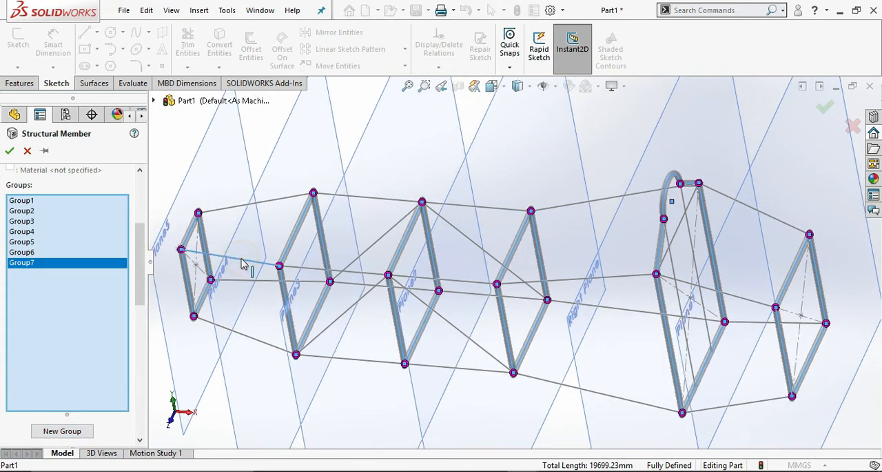
left_click(339, 274)
left_click(437, 279)
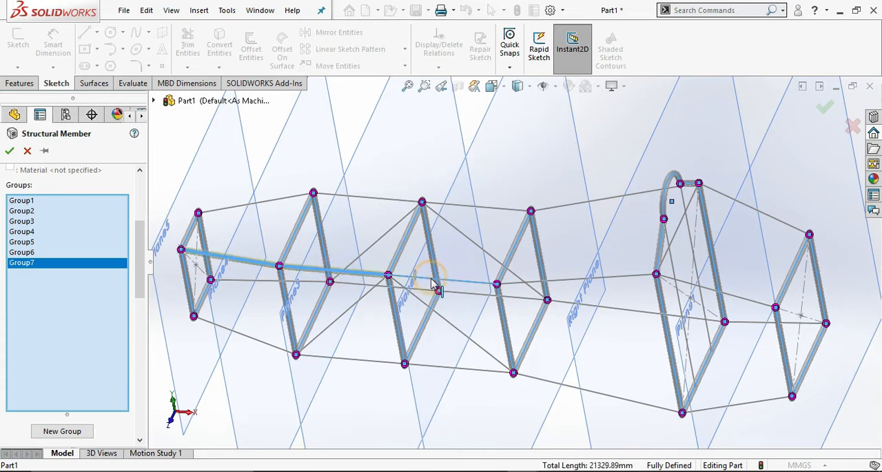
left_click(594, 278)
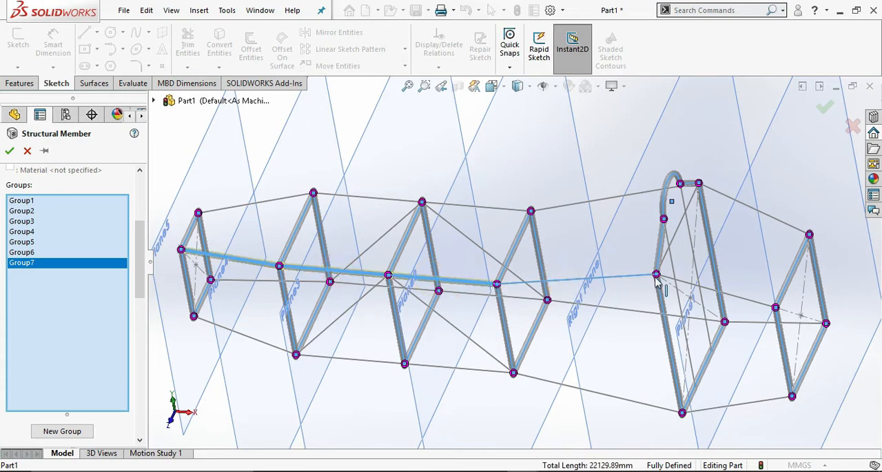
left_click(707, 289)
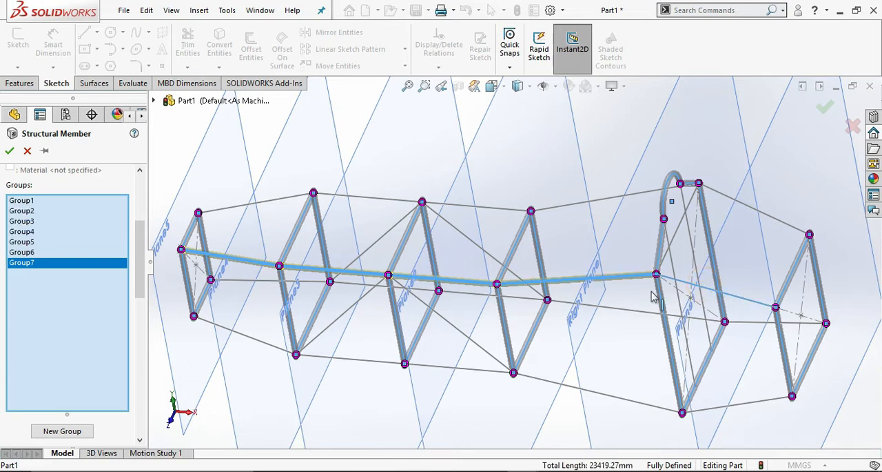
Add an eighth group with the five far-side upper longitudinal lines running from the Plane5 rectangle to the Plane1 rectangle.
left_click(84, 431)
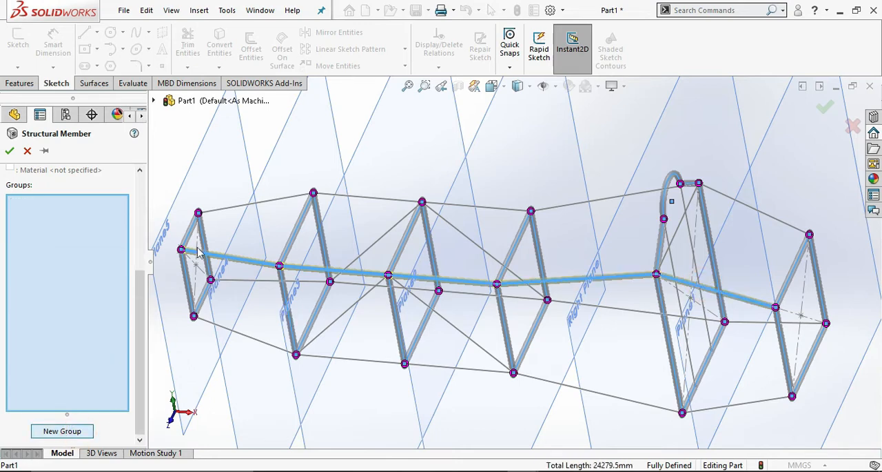
left_click(361, 195)
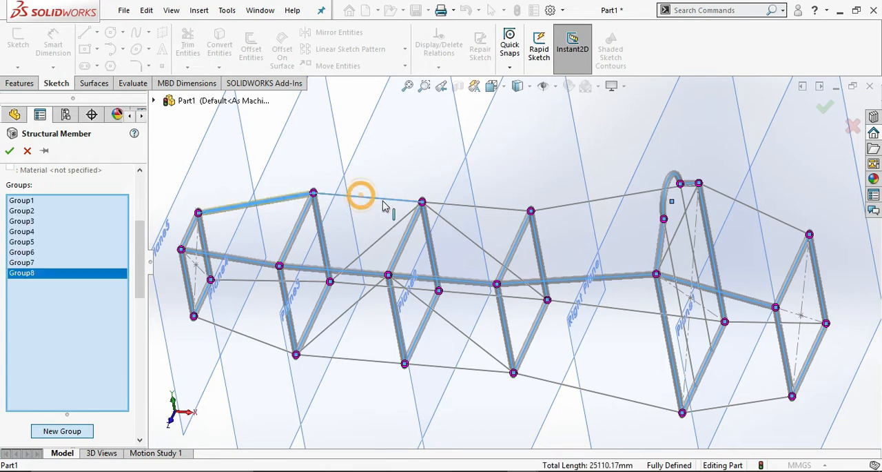
left_click(461, 206)
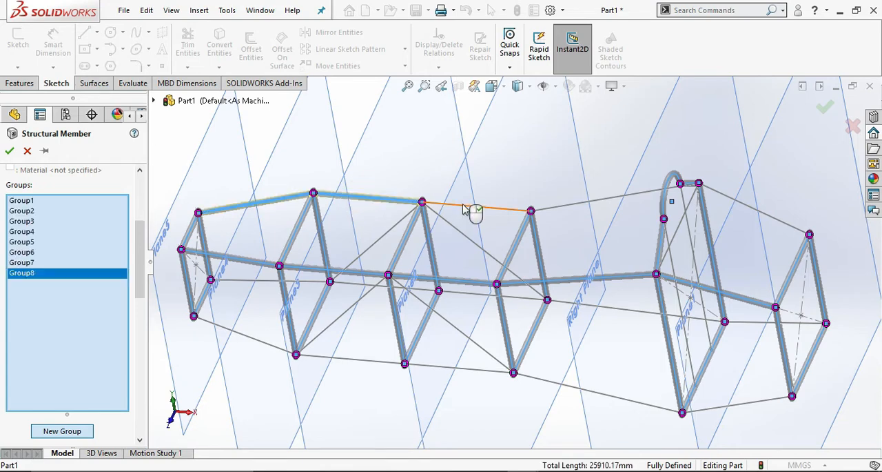
left_click(600, 200)
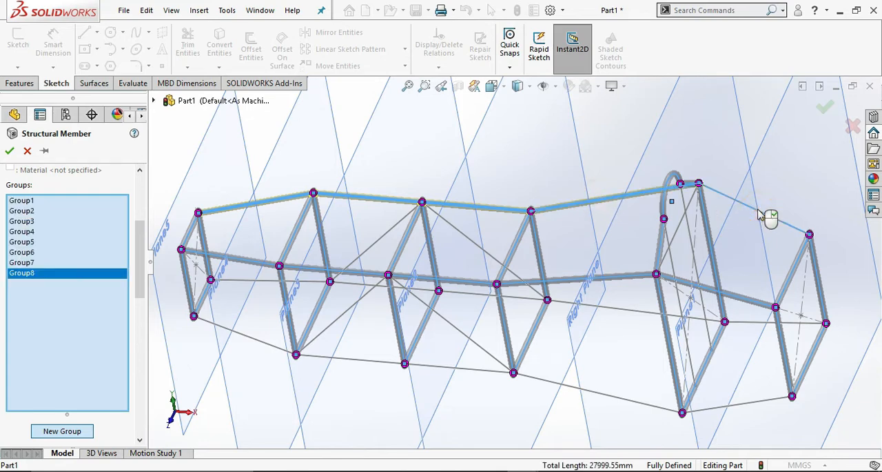
Add a ninth group with the five near-side lower longitudinal lines running from the Plane5 rectangle to the Plane1 rectangle.
left_click(71, 433)
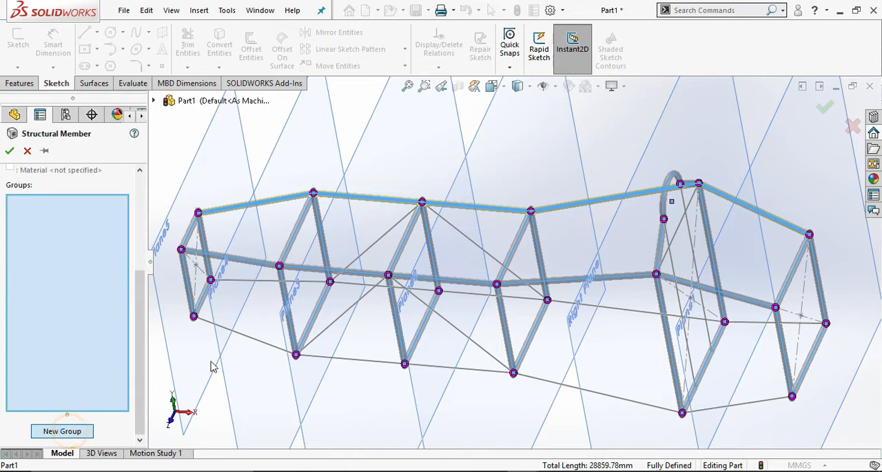
left_click(250, 339)
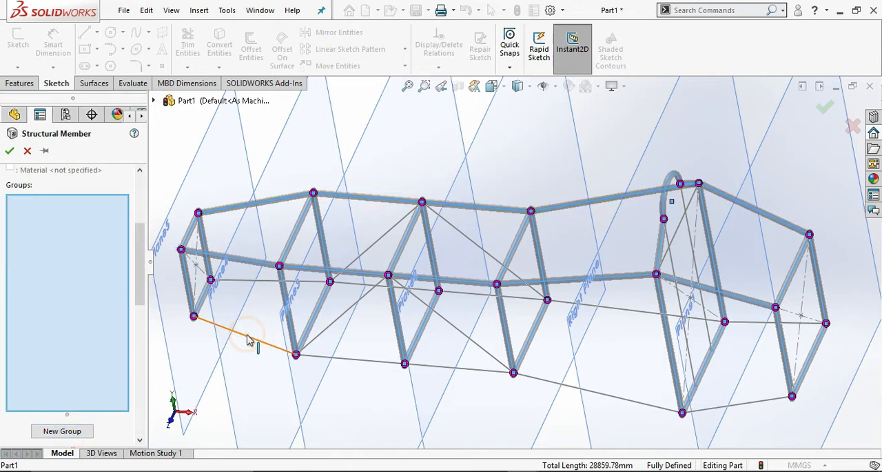
left_click(368, 363)
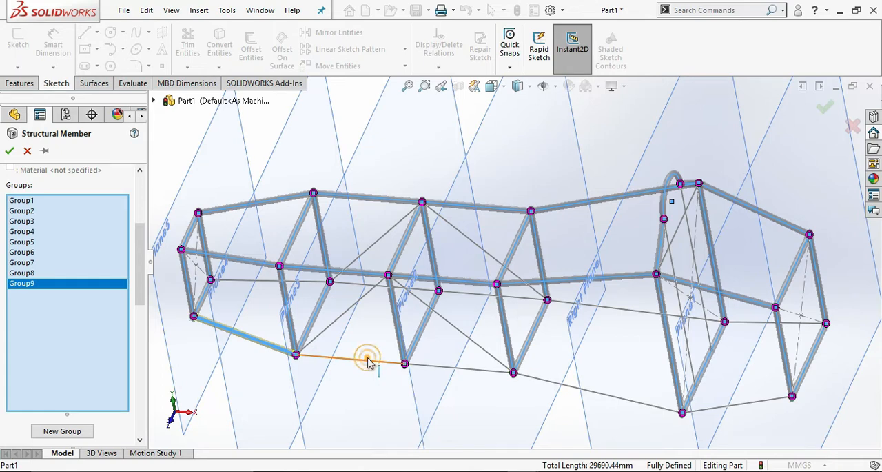
left_click(463, 371)
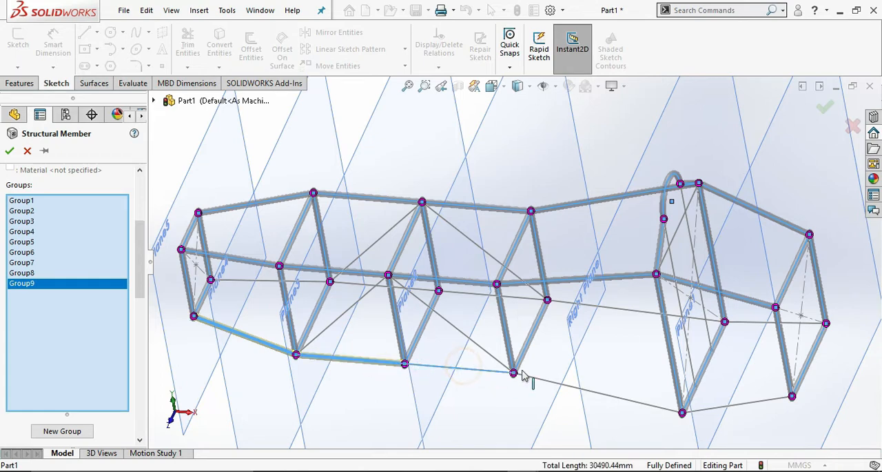
left_click(565, 385)
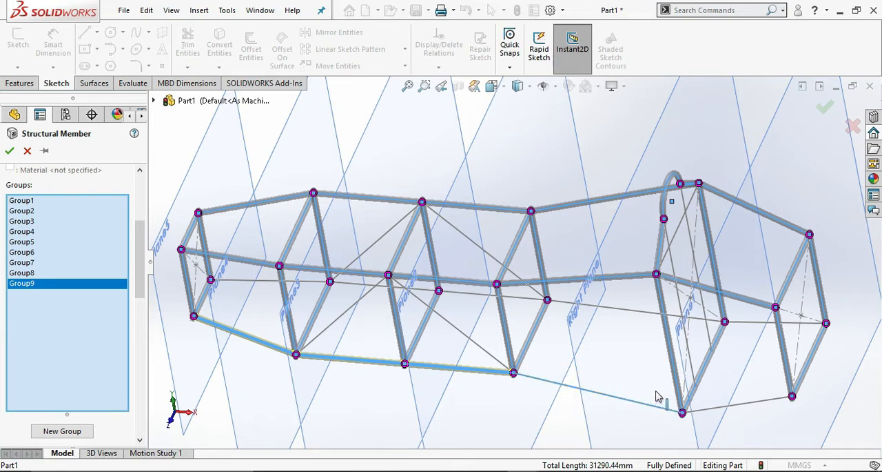
left_click(737, 403)
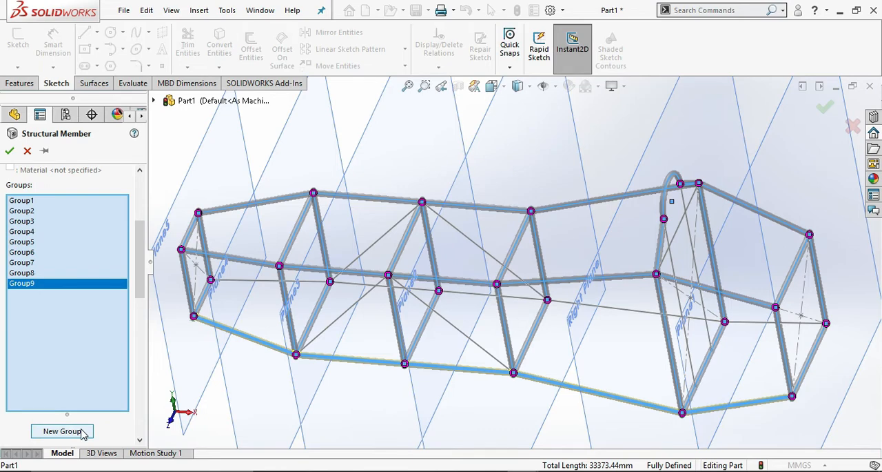
Add a tenth group with the five far-side lower longitudinal lines running from the Plane5 rectangle to the Plane1 rectangle.
left_click(82, 431)
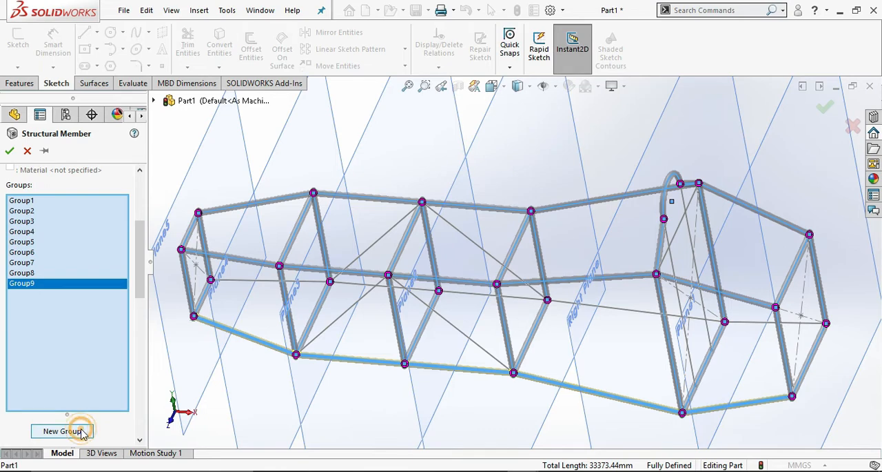
left_click(262, 281)
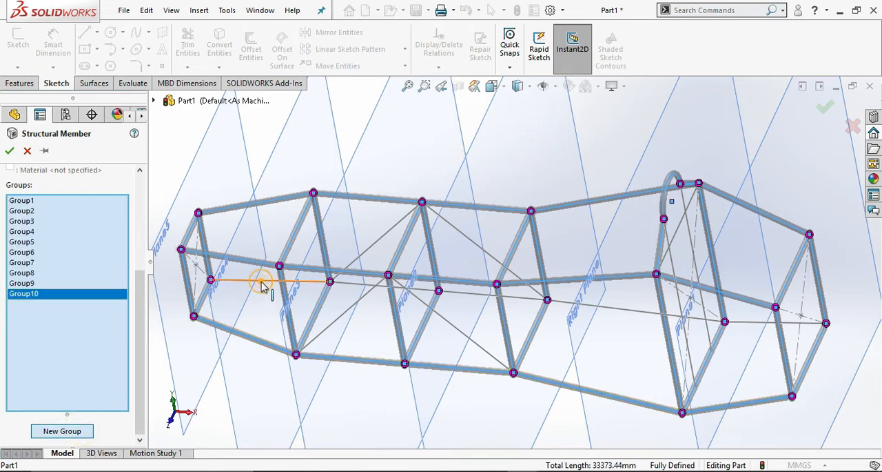
left_click(353, 286)
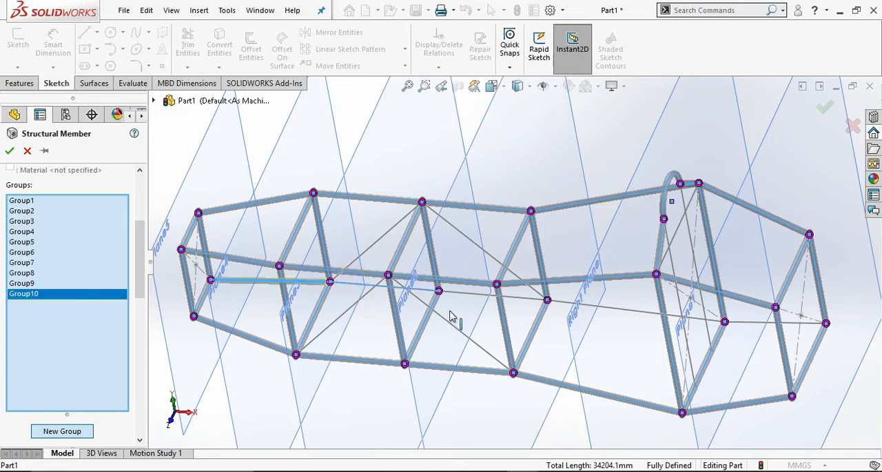
left_click(467, 295)
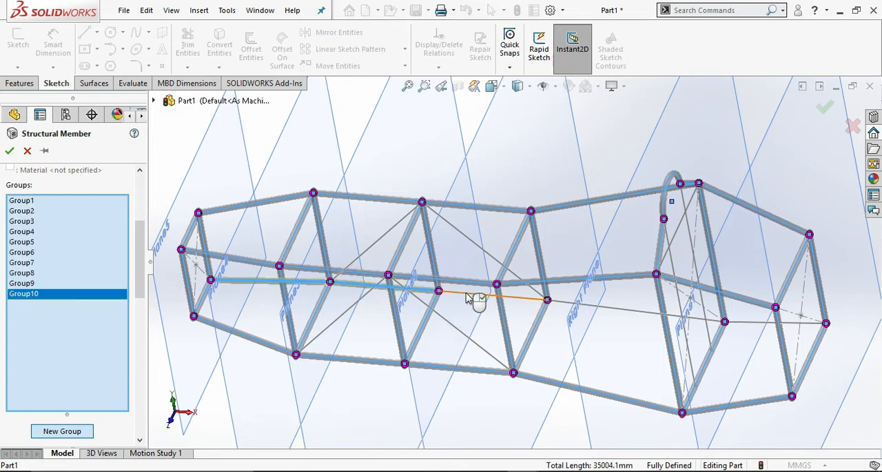
left_click(621, 311)
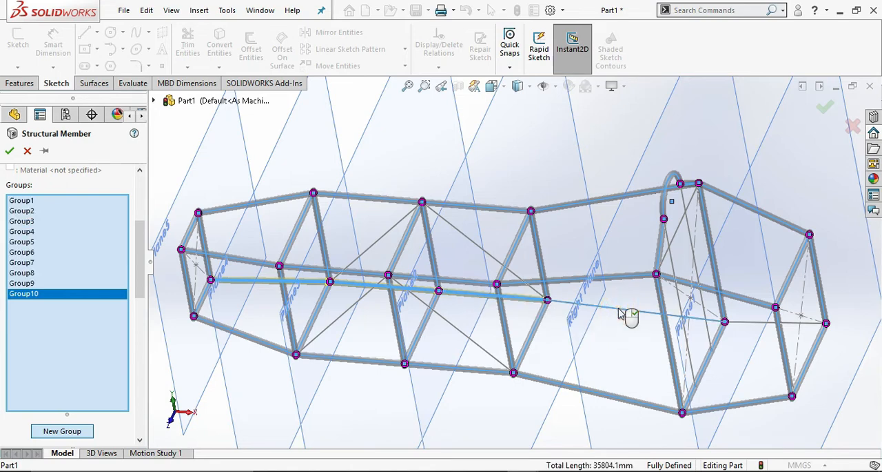
left_click(752, 322)
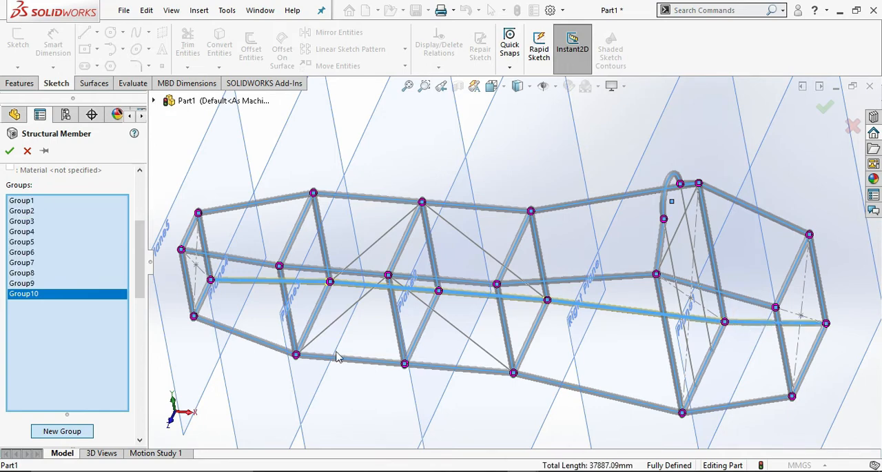
Add an eleventh group with the two parallel diagonal braces rising from the Plane4 rectangle's lower corners to the Plane3 rectangle's upper corners.
left_click(77, 433)
left_click(337, 321)
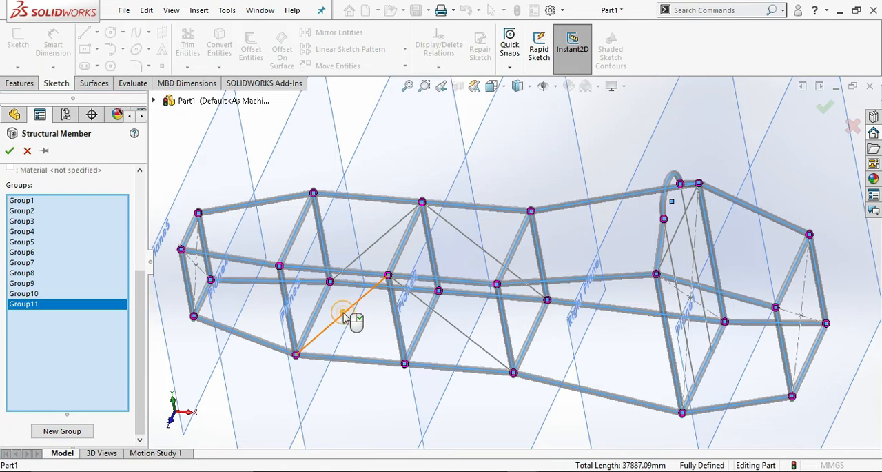
left_click(378, 246)
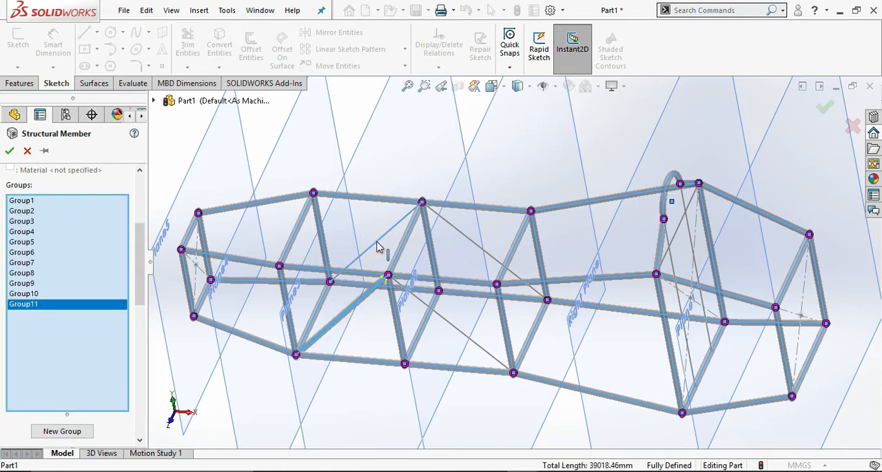
left_click(378, 246)
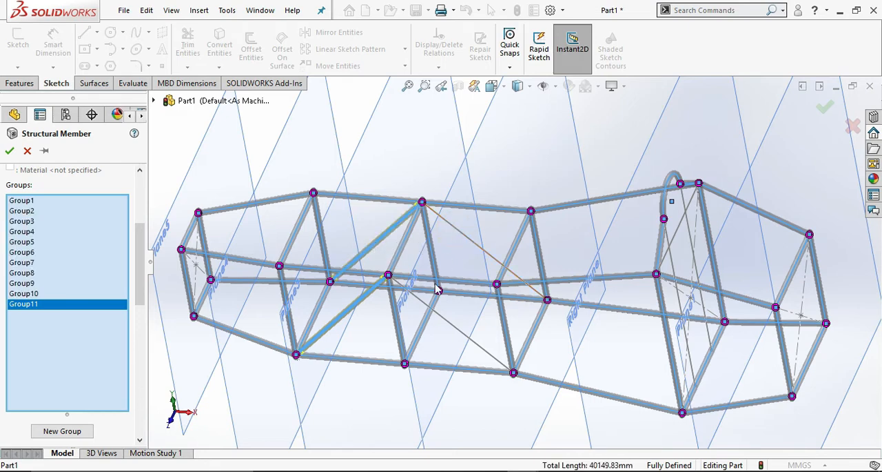
Add a twelfth group with the two parallel diagonal braces descending from the Plane3 rectangle's upper corners to the Plane2 rectangle's lower corners.
left_click(77, 432)
left_click(446, 326)
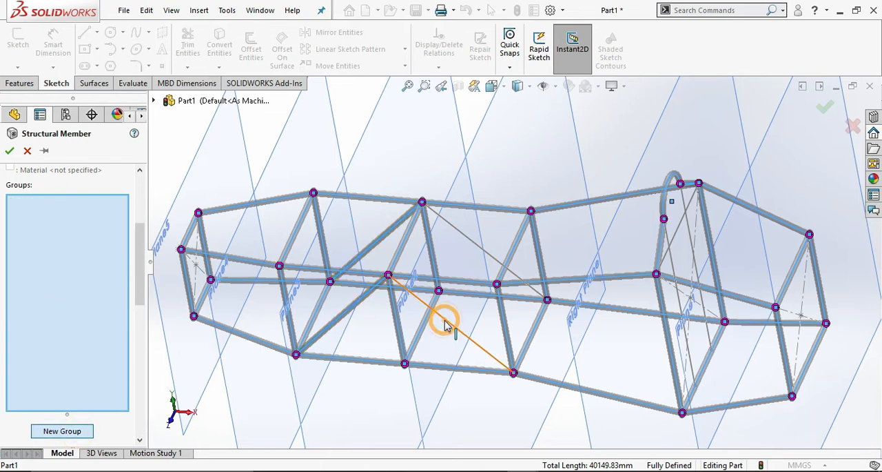
left_click(466, 239)
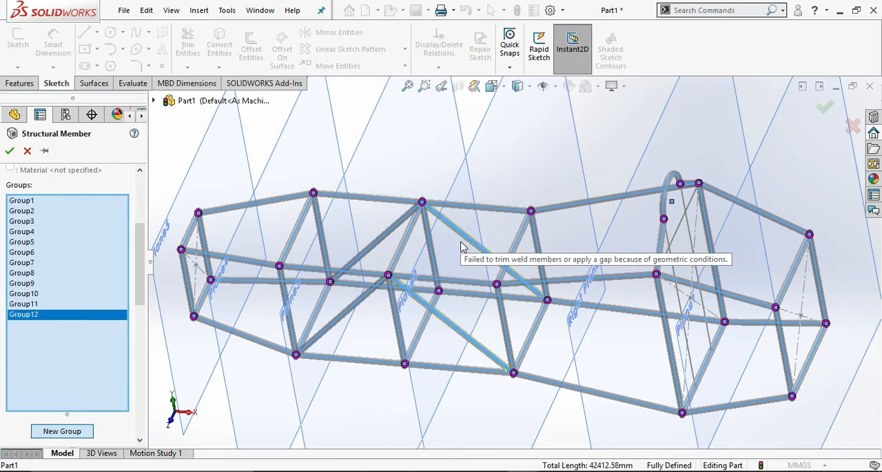
Add a thirteenth group with the two uprights running from the hoop's ends to the profile's bottom edge, and accept the structural member.
left_click(76, 432)
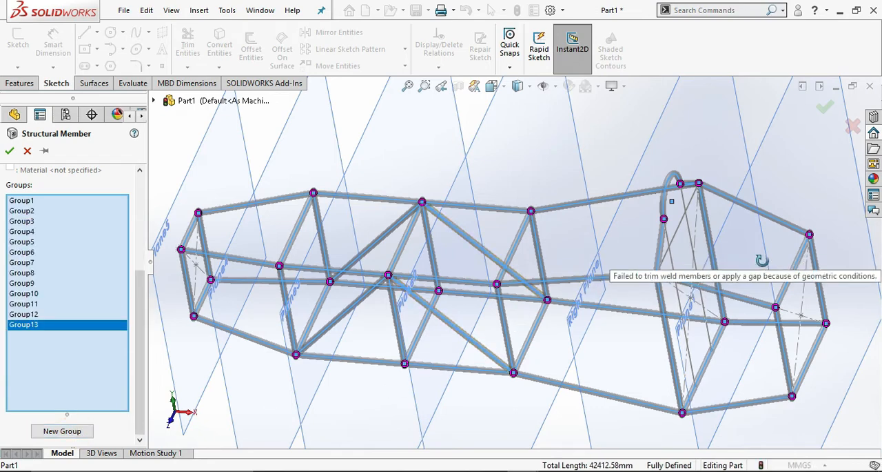
middle_click_drag(762, 260, 719, 266)
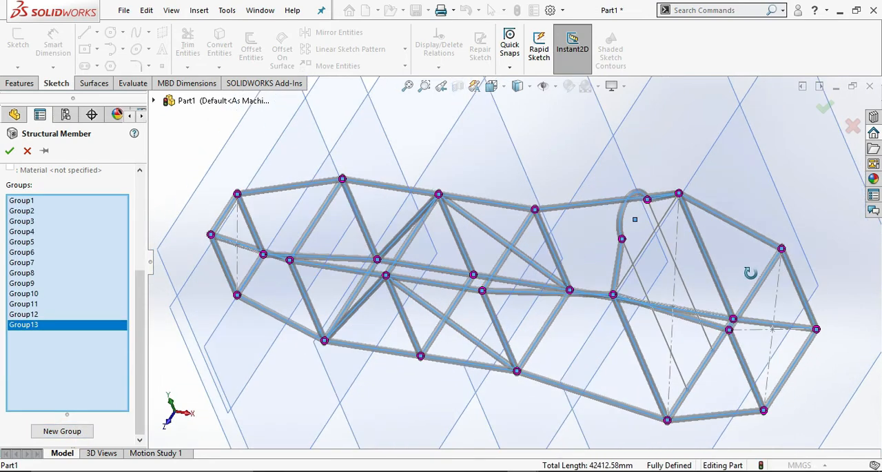
left_click(631, 261)
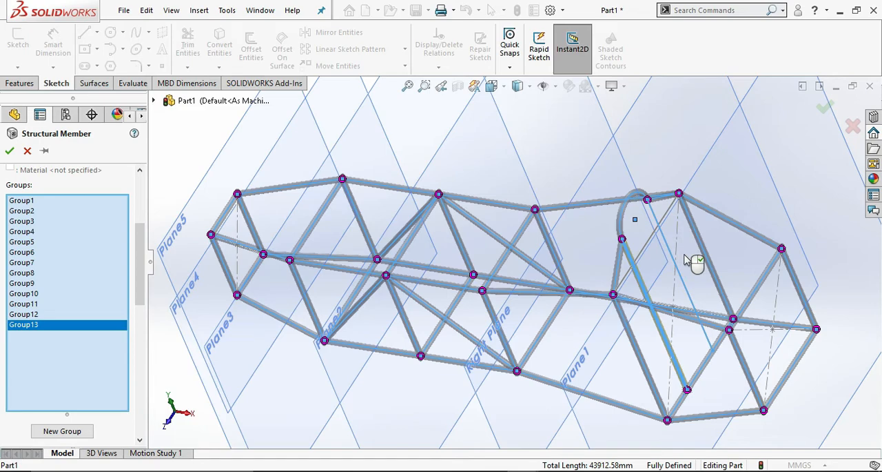
middle_click_drag(698, 252, 693, 198)
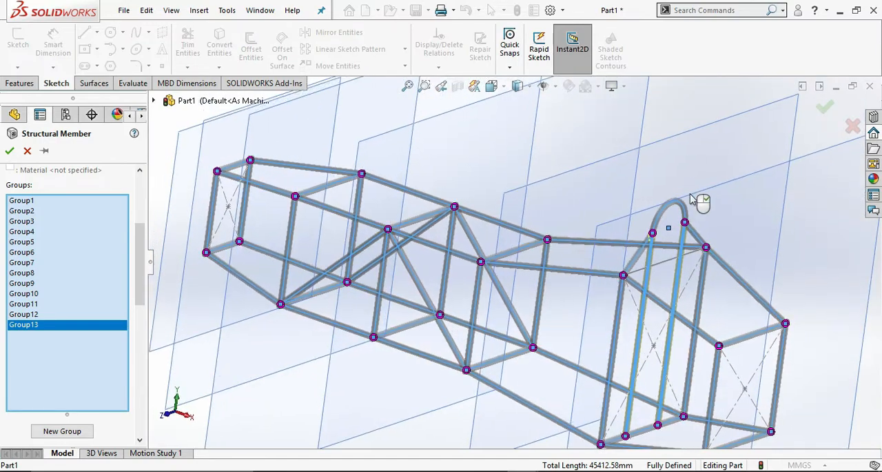
left_click(827, 107)
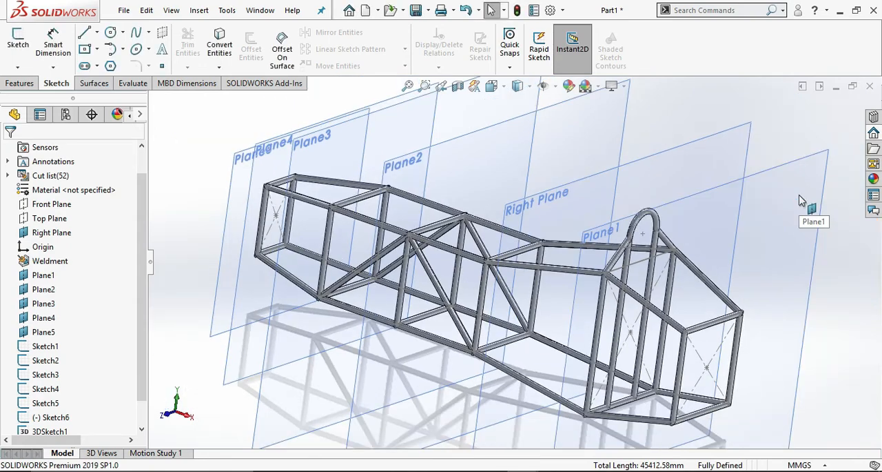
Hide the Right Plane and the reference planes Plane1 through Plane5.
mouse_move(807, 197)
middle_mouse_down()
mouse_move(788, 181)
mouse_move(792, 174)
mouse_move(827, 208)
mouse_move(810, 197)
mouse_move(809, 206)
middle_mouse_up()
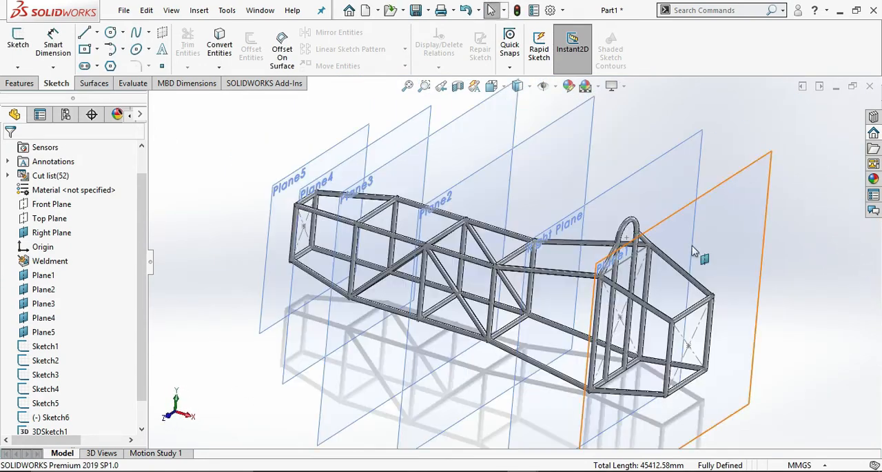
scroll(648, 261, "up", 2)
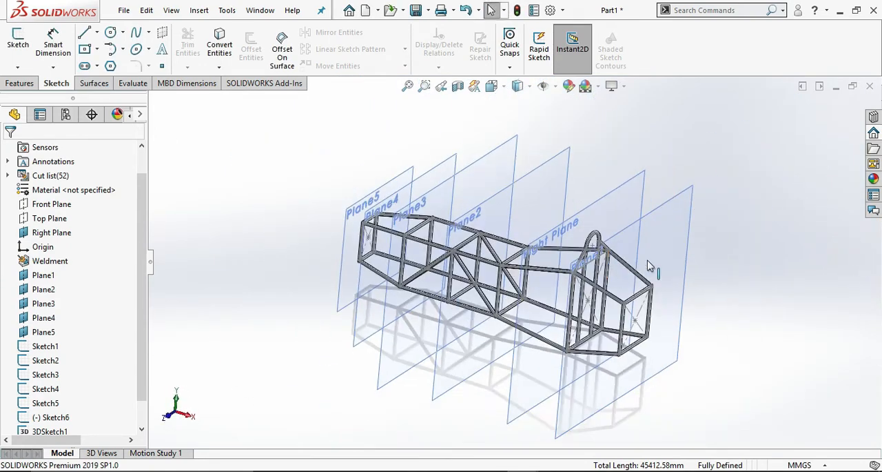
left_click(41, 233)
left_click(73, 209)
left_click(44, 276)
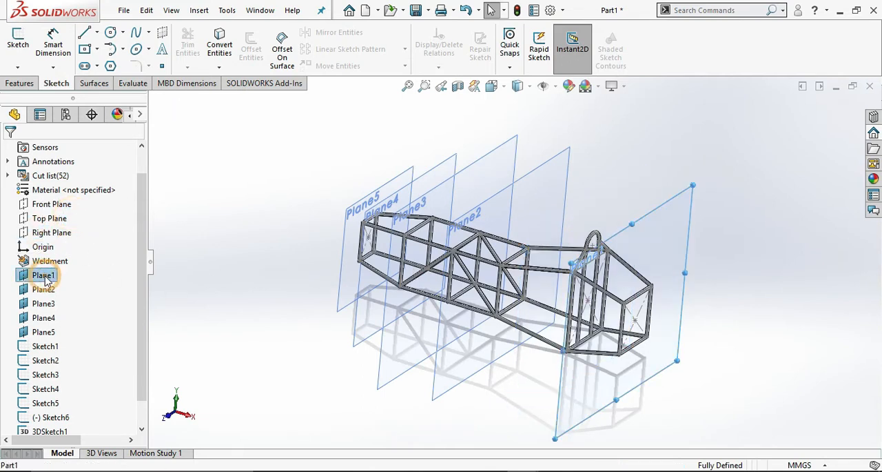
left_click(74, 255)
left_click(44, 290)
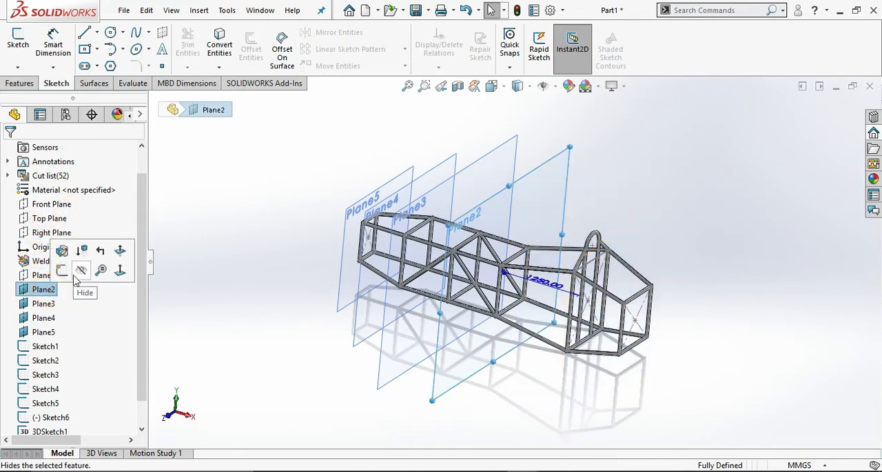
left_click(76, 270)
left_click(45, 304)
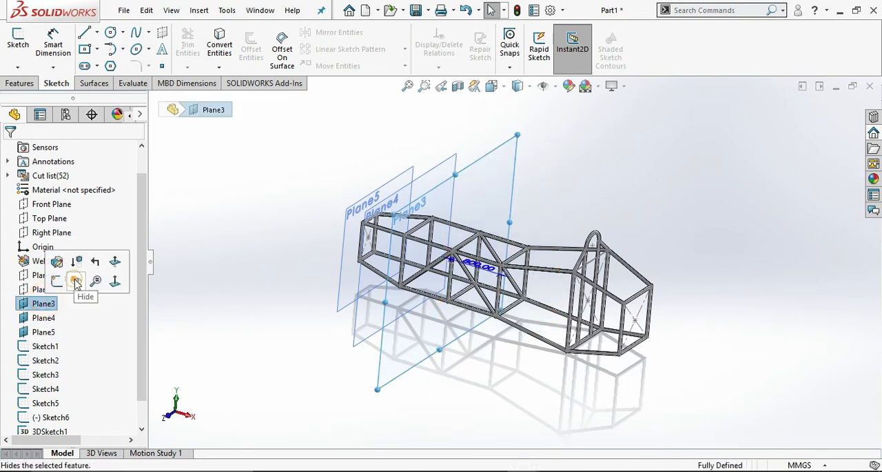
left_click(76, 280)
left_click(44, 317)
left_click(82, 303)
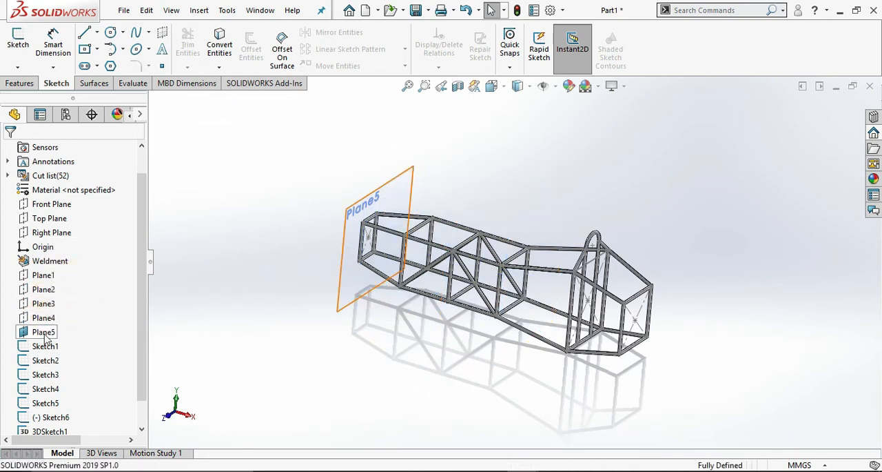
left_click(44, 332)
left_click(81, 313)
Hide Sketch1 through Sketch6 and 3DSketch1 so that only the pipe frame is displayed.
scroll(78, 308, "down", 1)
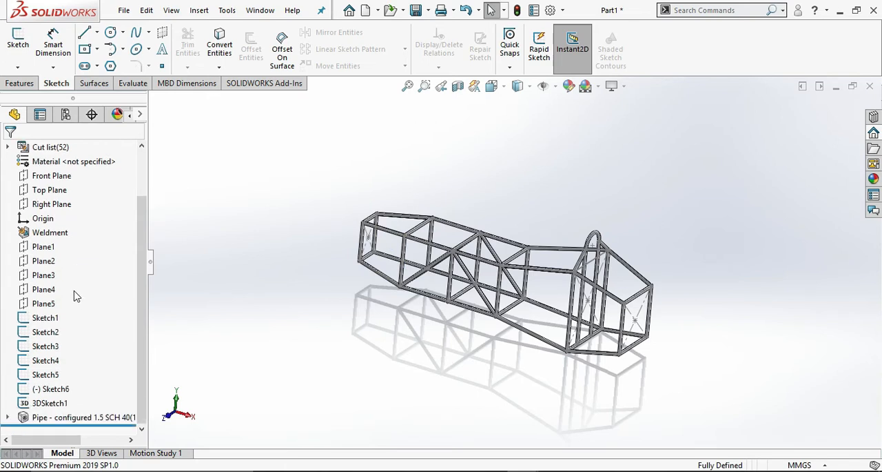
left_click(45, 317)
left_click(63, 296)
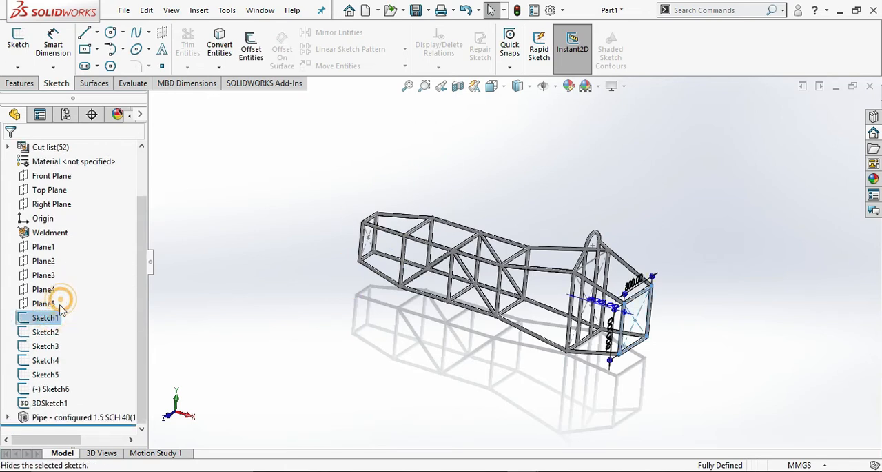
left_click(46, 332)
left_click(62, 316)
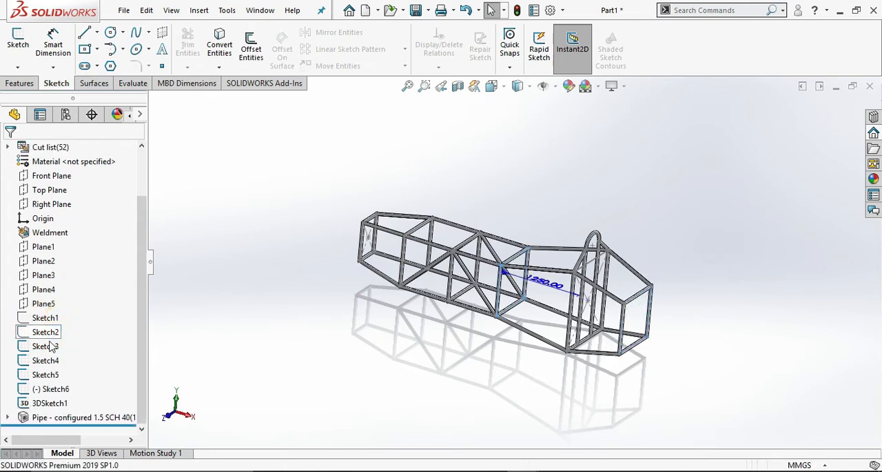
left_click(46, 346)
left_click(61, 328)
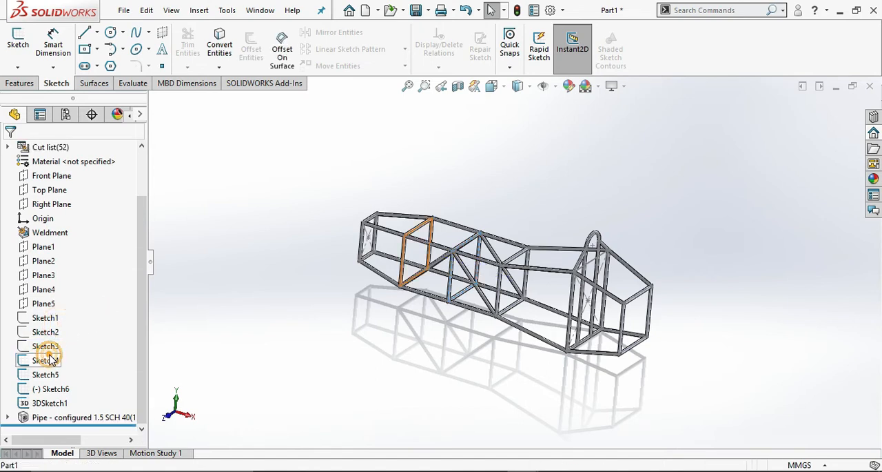
left_click(45, 360)
left_click(61, 344)
left_click(45, 374)
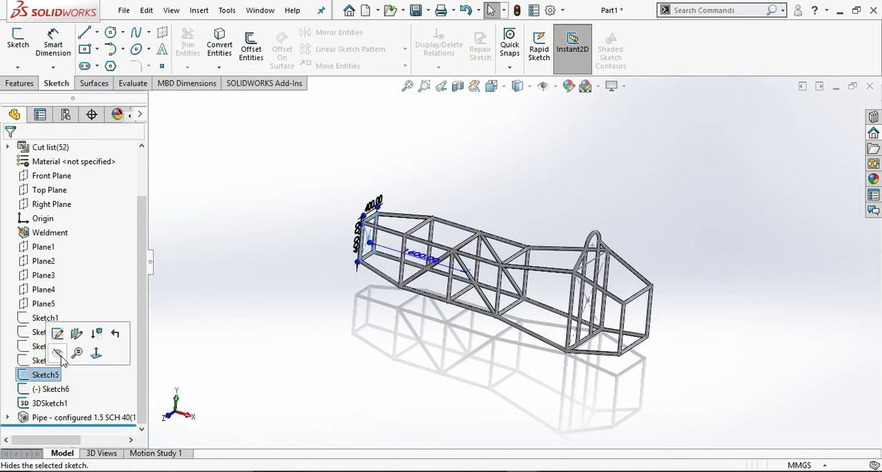
left_click(62, 358)
left_click(61, 389)
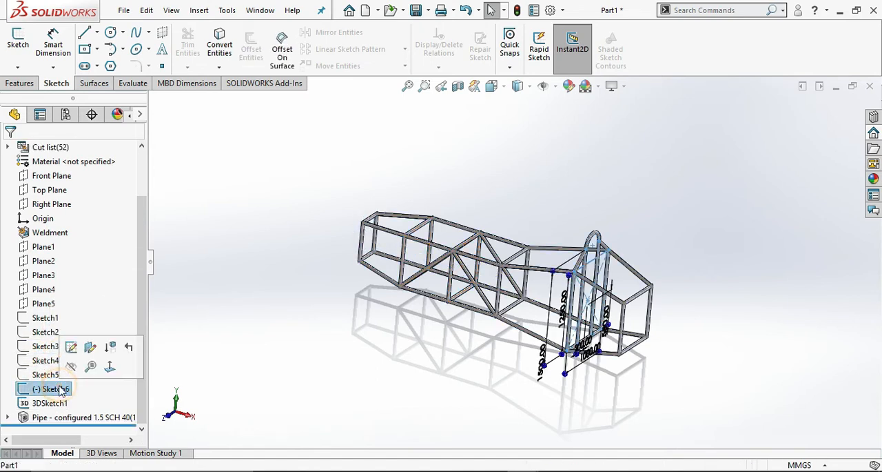
left_click(62, 372)
left_click(49, 402)
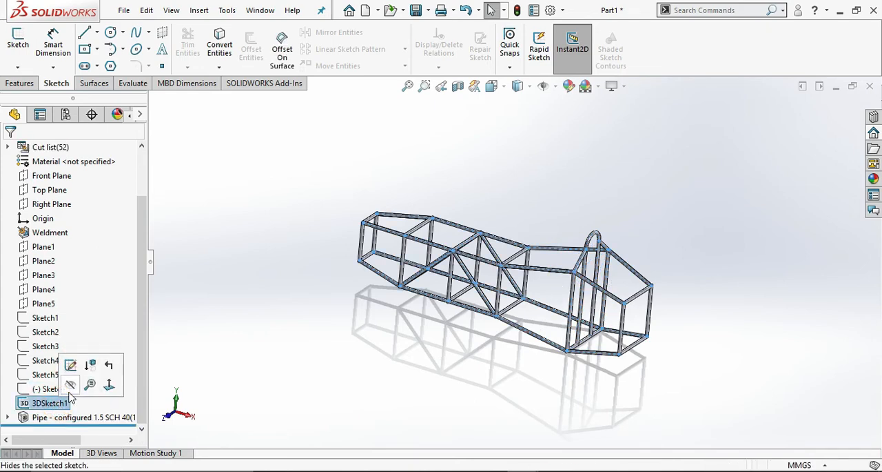
left_click(62, 386)
middle_click_drag(426, 350, 460, 154)
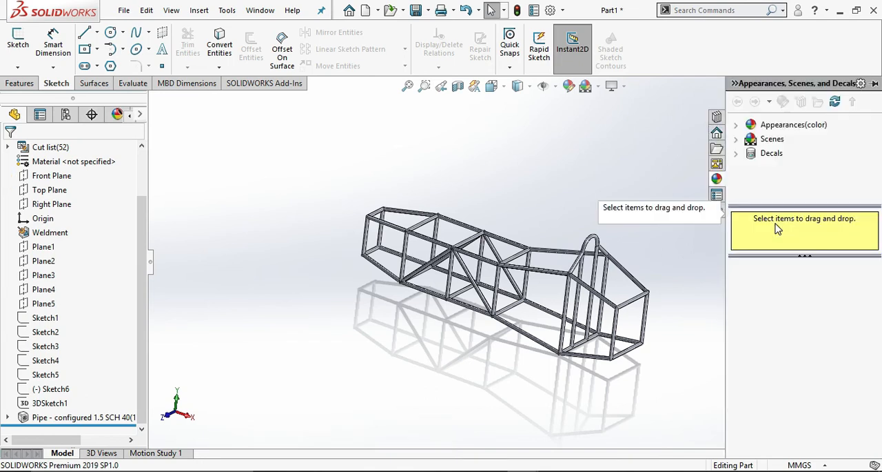
Apply the satin finish aluminum appearance from the Metal > Aluminum library to the whole pipe frame.
left_click(740, 127)
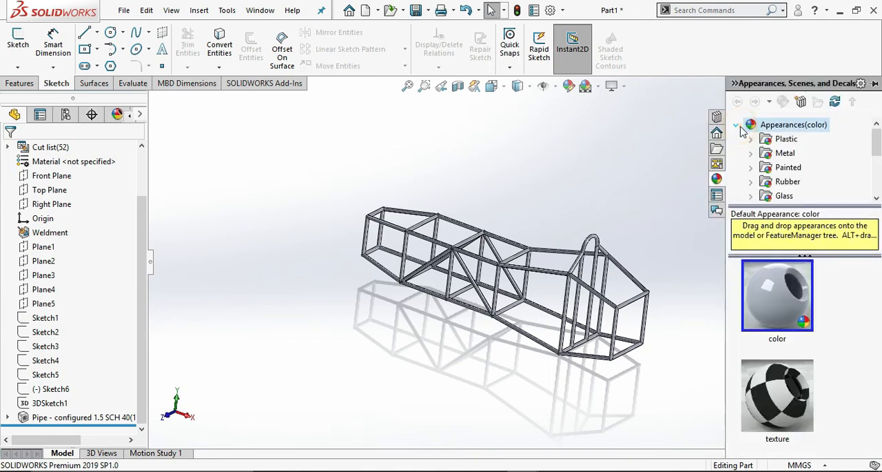
left_click(751, 154)
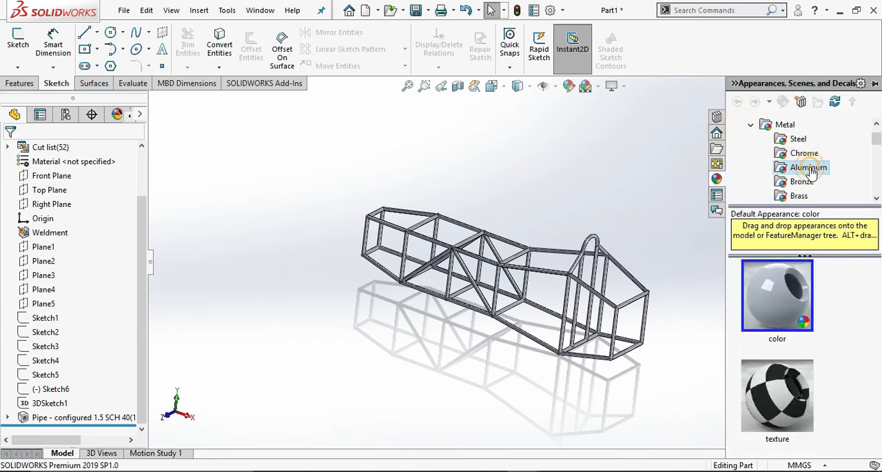
left_click(808, 167)
scroll(777, 323, "down", 5)
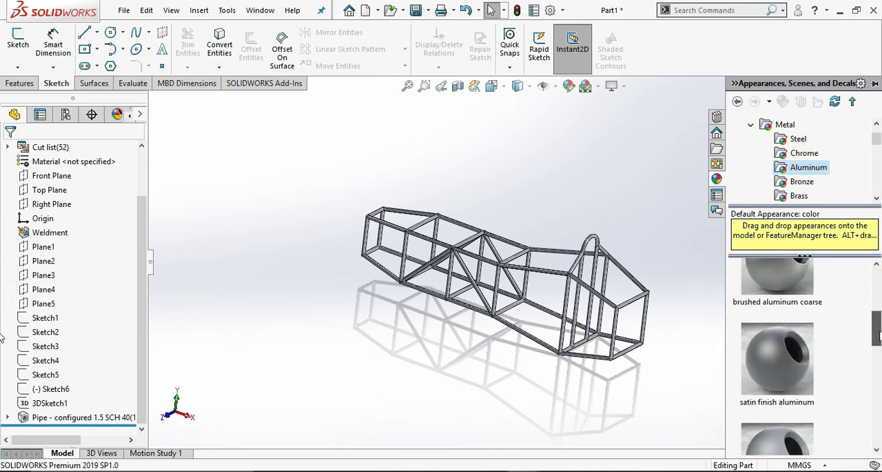
left_click(775, 311)
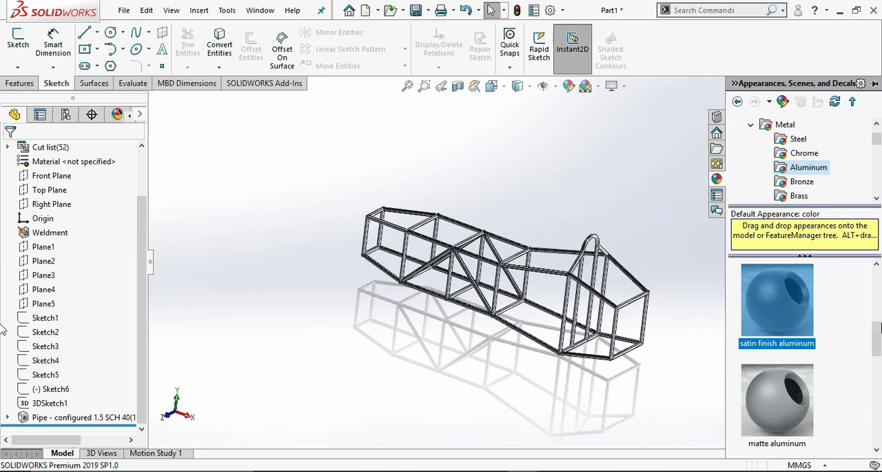
mouse_move(877, 336)
left_mouse_down()
mouse_move(879, 370)
mouse_move(877, 331)
left_mouse_up()
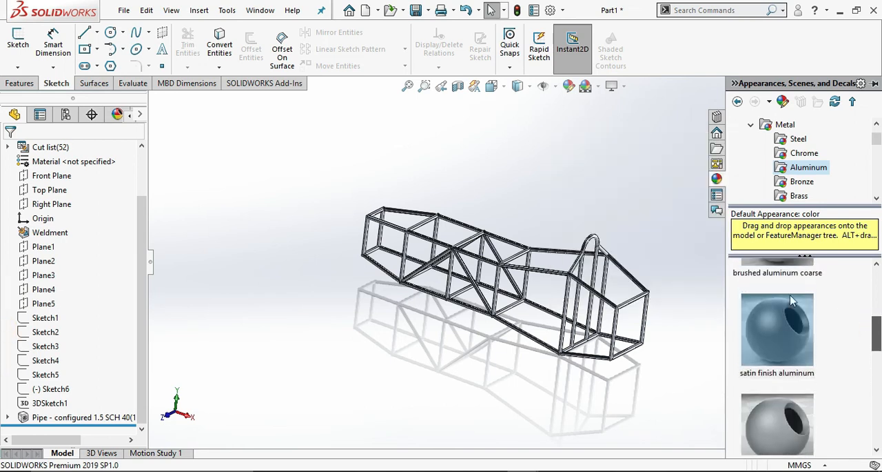
Edit the part's appearance, setting its color to black from the standard swatches, and accept the change.
left_click(570, 88)
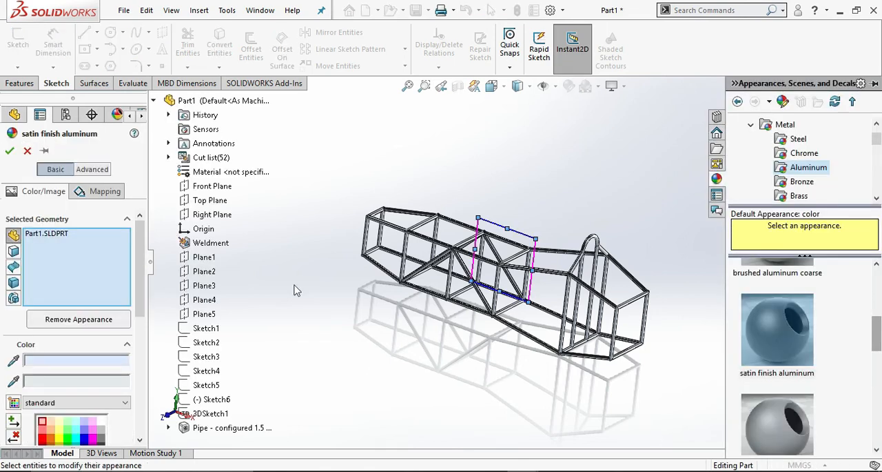
left_click_drag(139, 251, 140, 300)
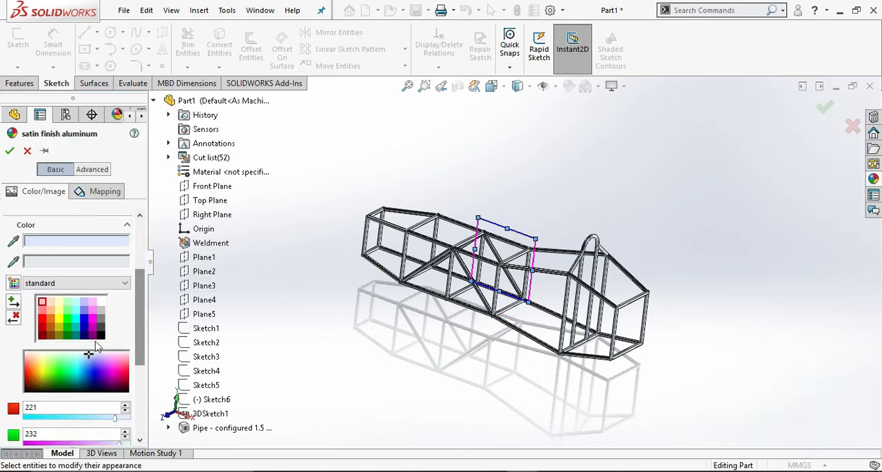
left_click(100, 335)
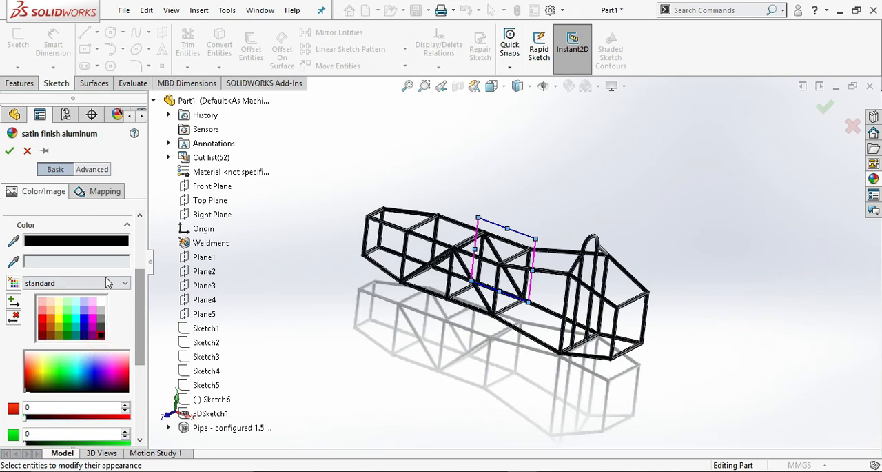
left_click(9, 153)
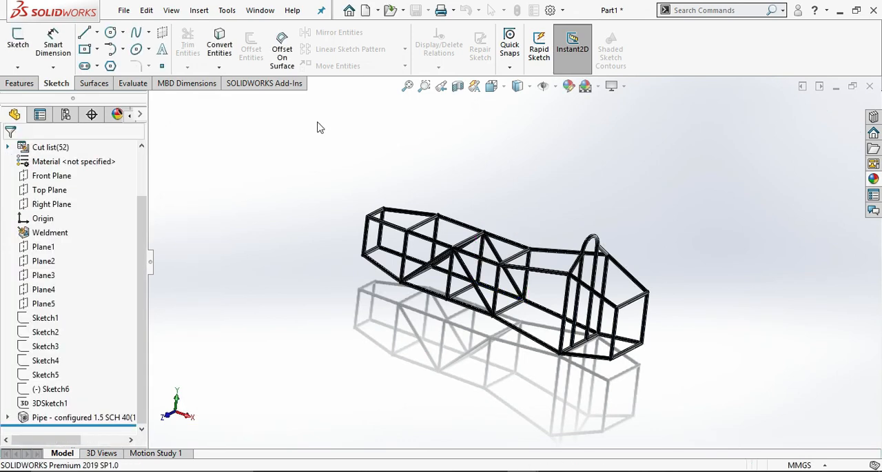